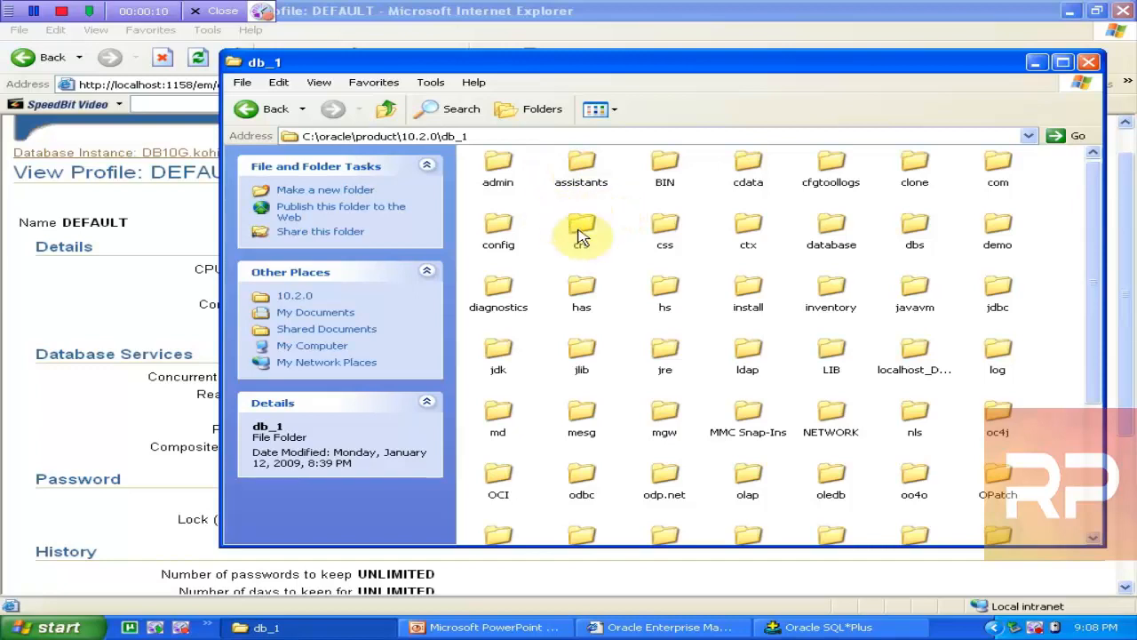
# Step: Open the RDBMS\ADMIN folder inside the db_1 Oracle home
pyautogui.click(582, 225)
pyautogui.press('r')
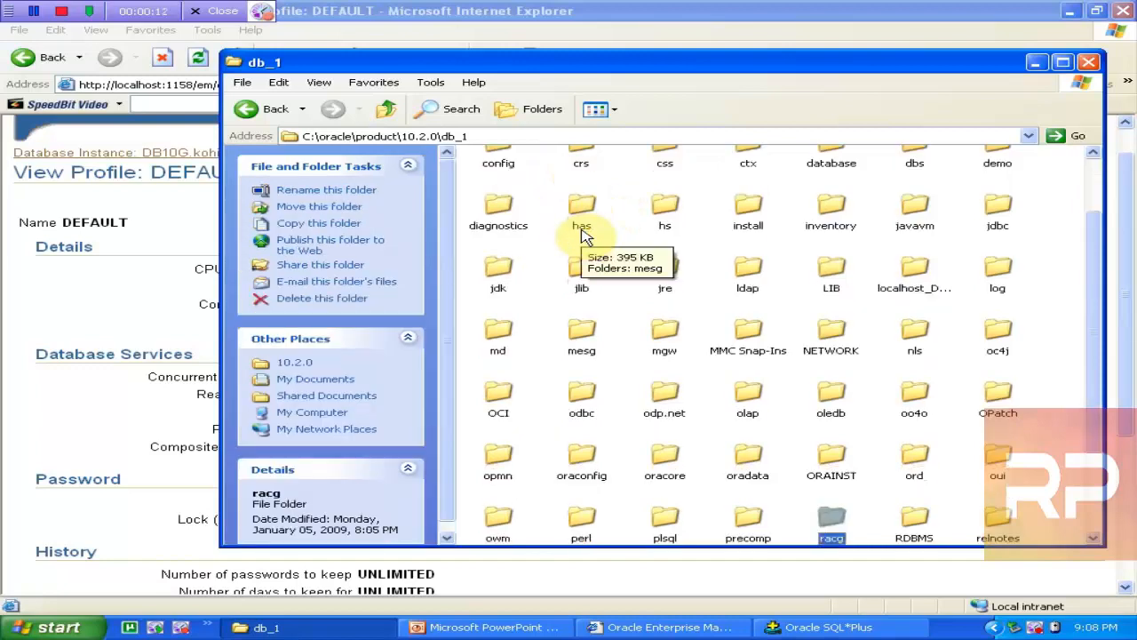
pyautogui.press('r')
pyautogui.press('Return')
pyautogui.press('Down')
pyautogui.press('Down')
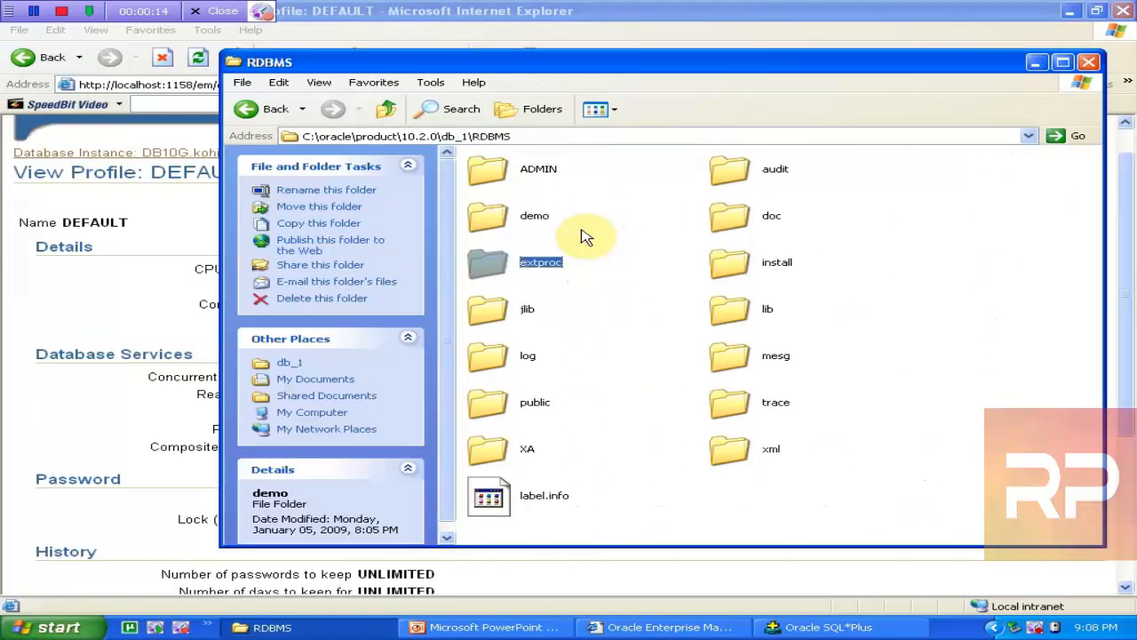
pyautogui.press('Home')
pyautogui.press('Return')
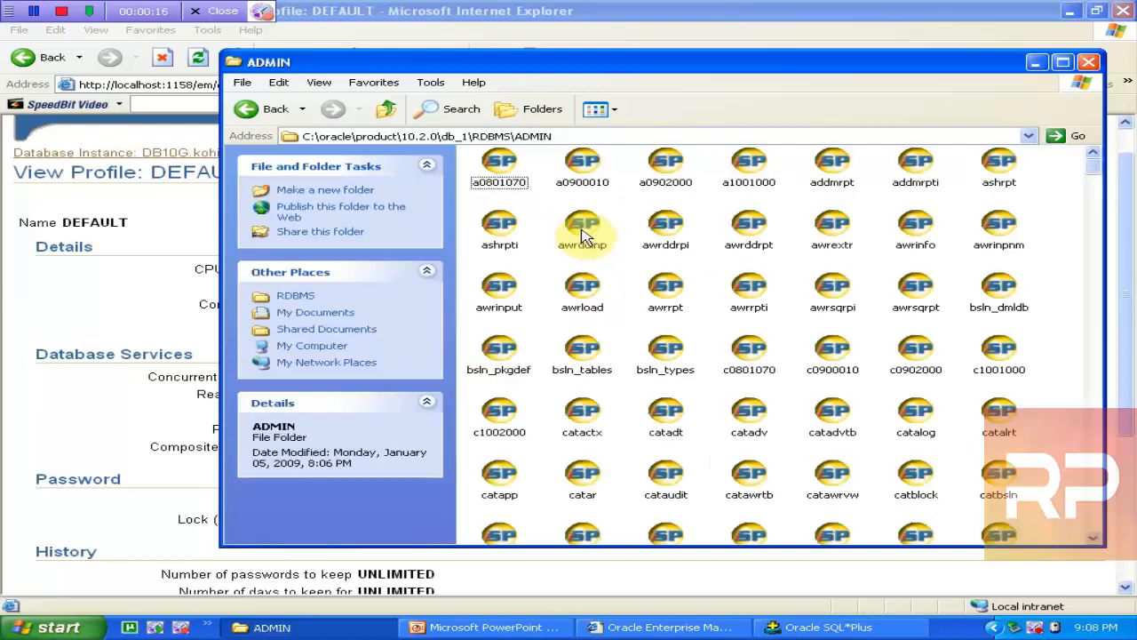
# Step: Retype the end of the Address bar path as RDBMS\pw
pyautogui.click(572, 134)
pyautogui.click(573, 134)
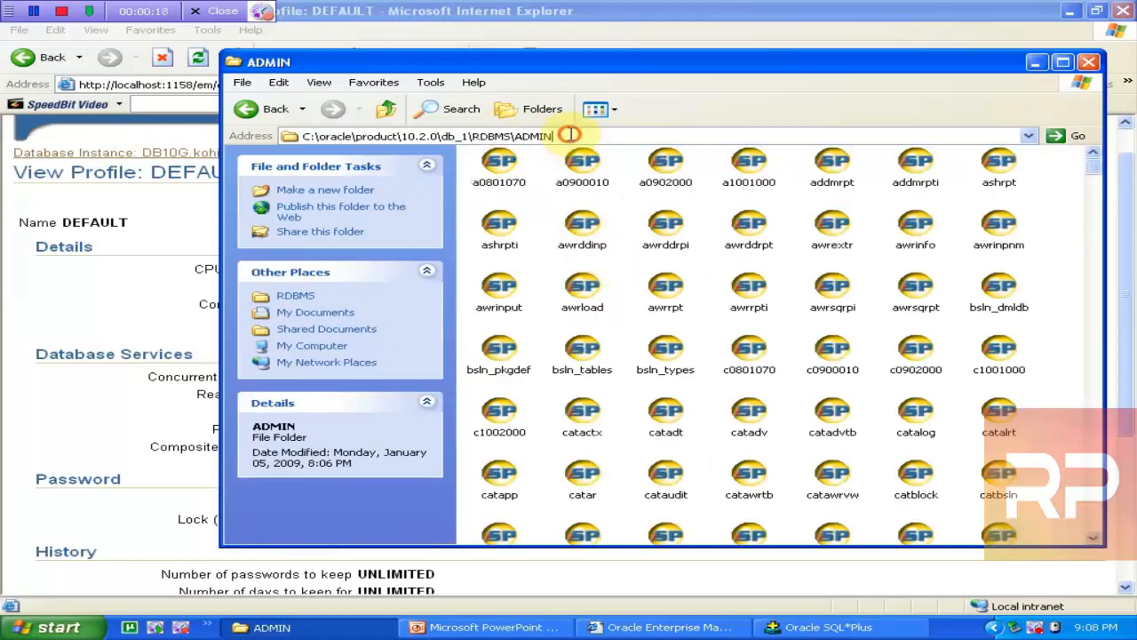
pyautogui.press('BackSpace')
pyautogui.press('BackSpace')
pyautogui.press('BackSpace')
pyautogui.press('BackSpace')
pyautogui.press('BackSpace')
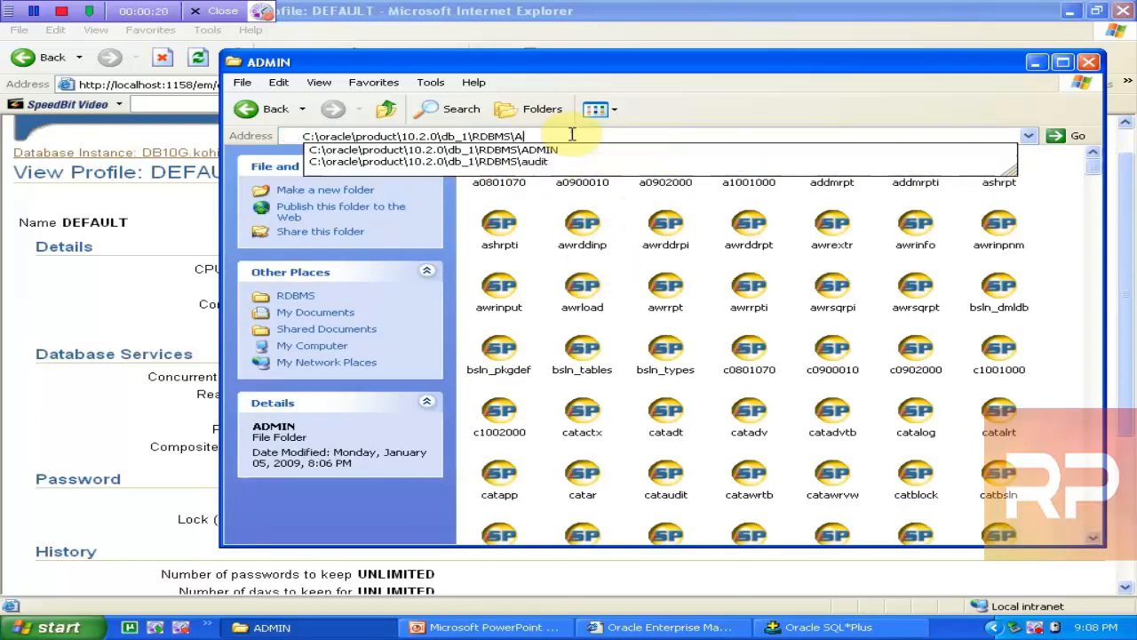
pyautogui.write('PW')
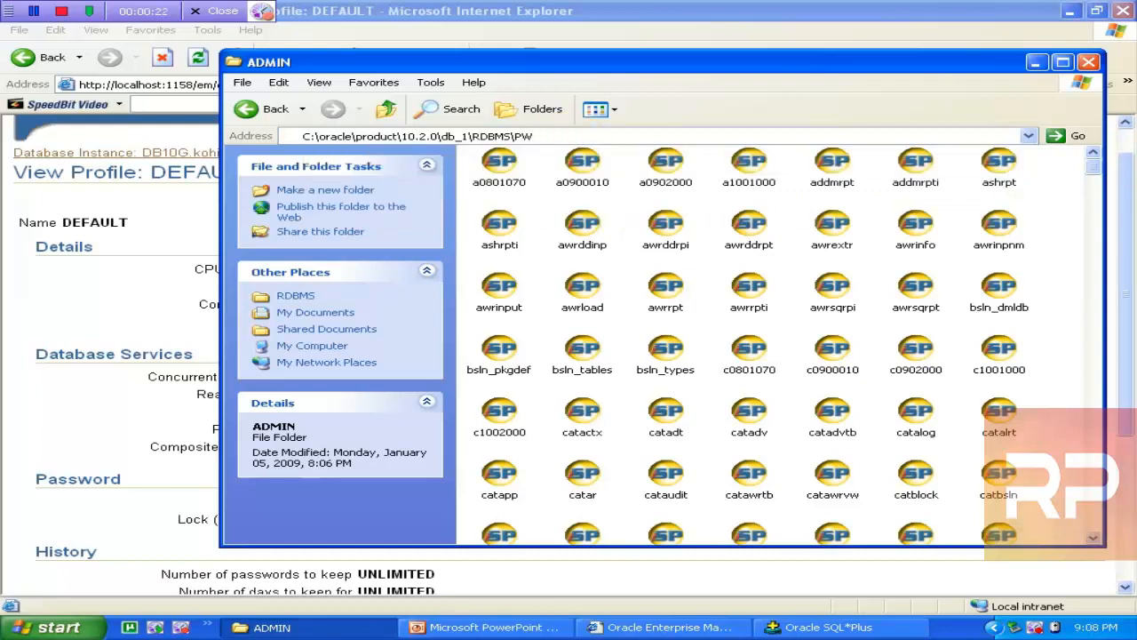
pyautogui.press('BackSpace')
pyautogui.press('BackSpace')
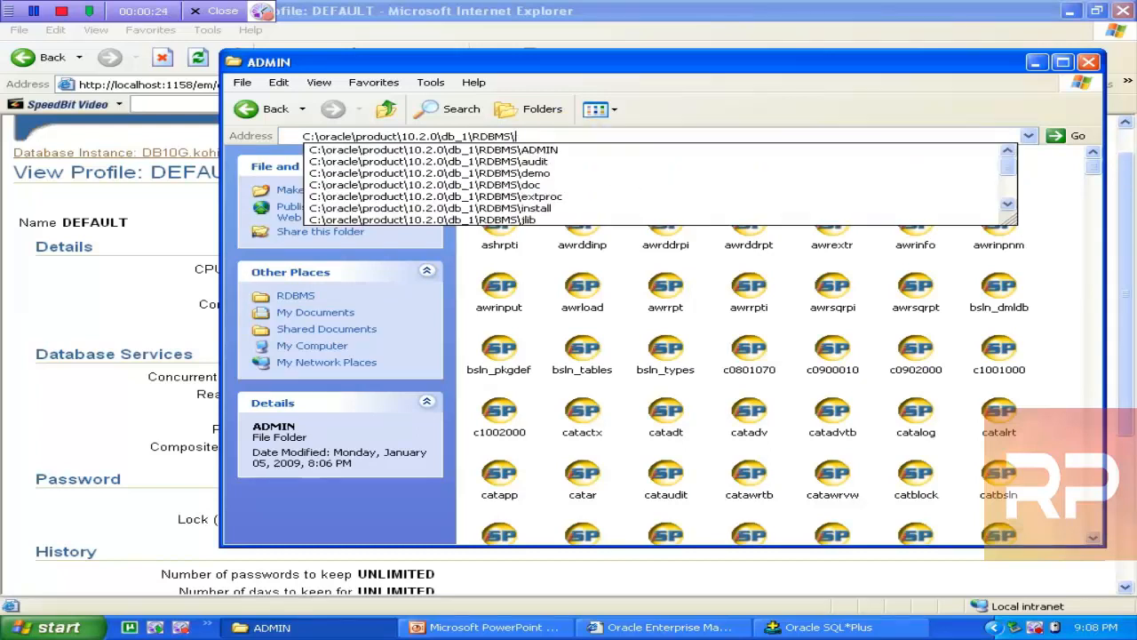
pyautogui.write('pwd')
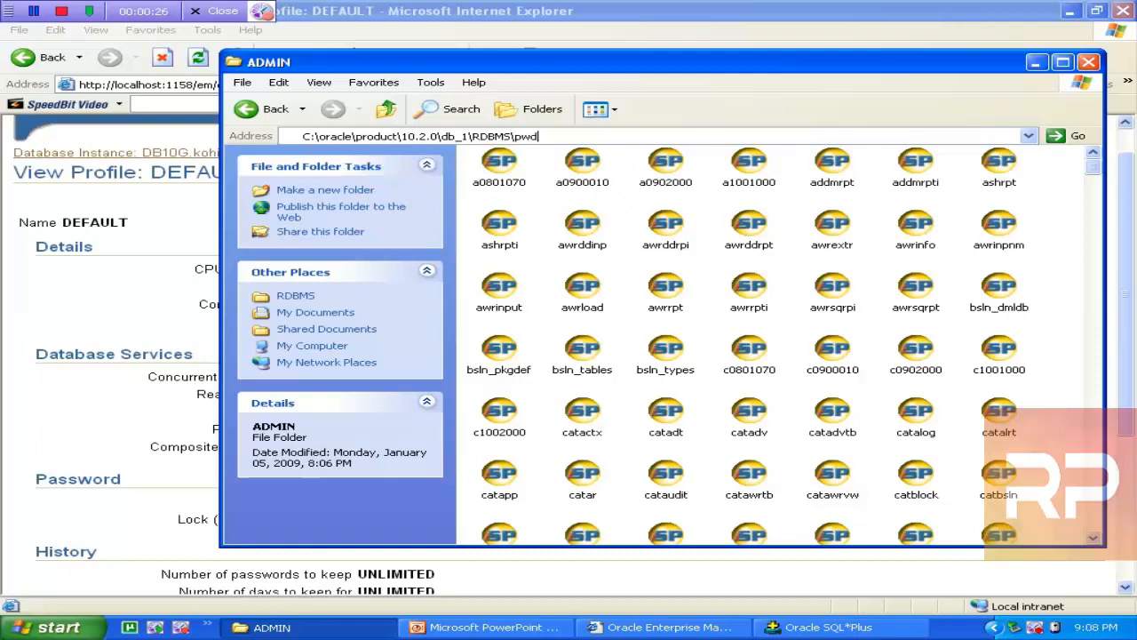
# Step: Show slide 28 on VERIFY_FUNCTION in Normal view and highlight utlpwdmg.sql in its notes
pyautogui.click(484, 627)
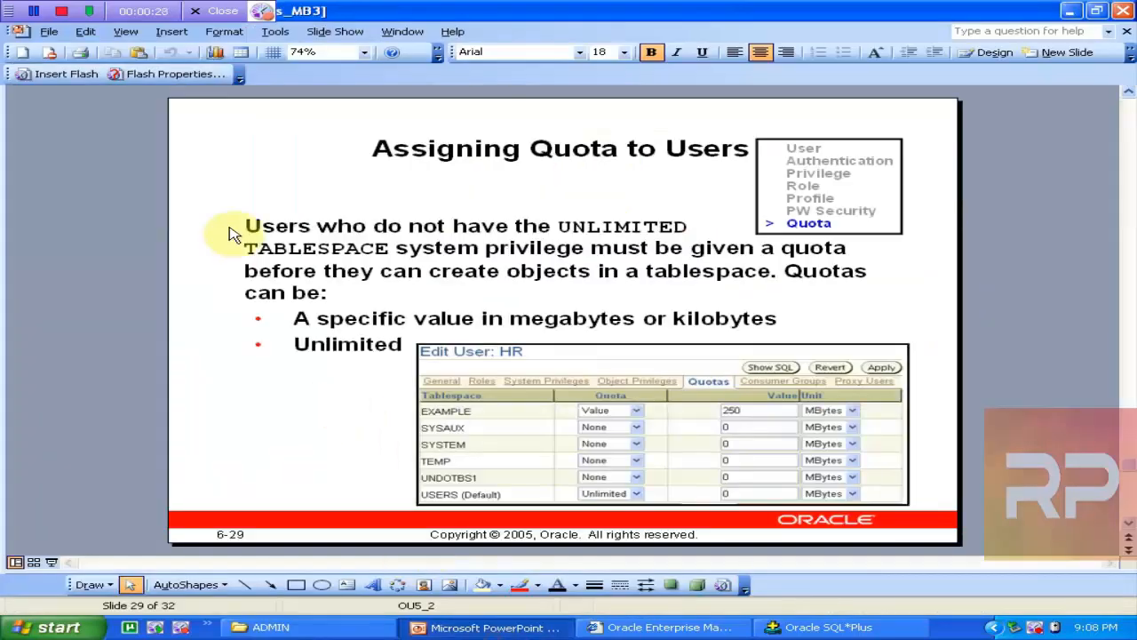
pyautogui.press('pageup')
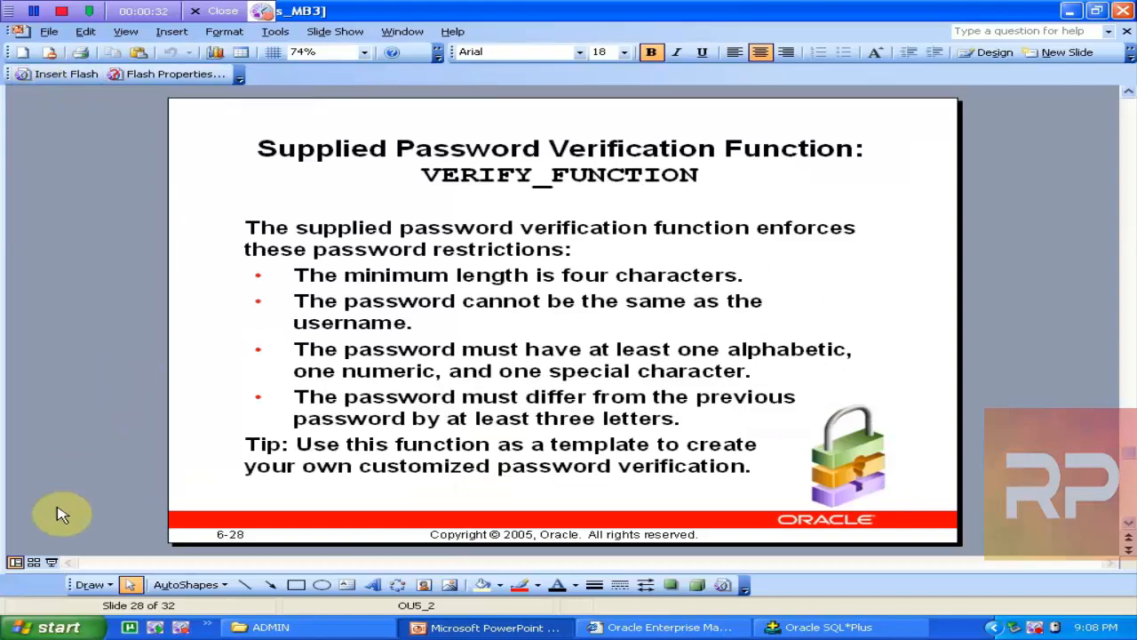
pyautogui.click(12, 560)
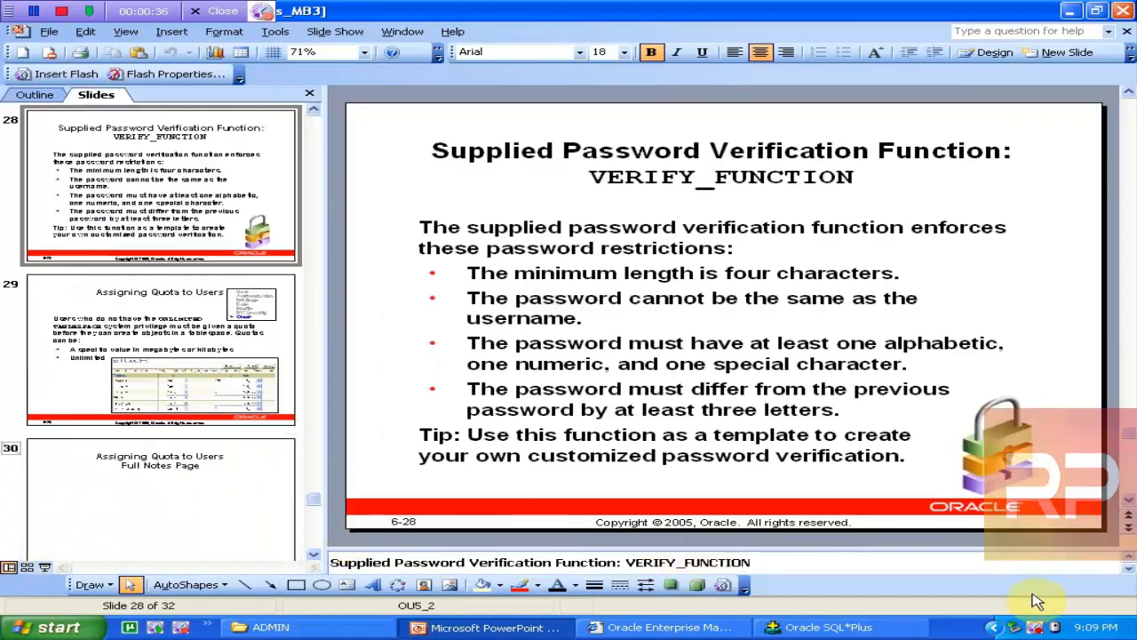
pyautogui.click(1130, 573)
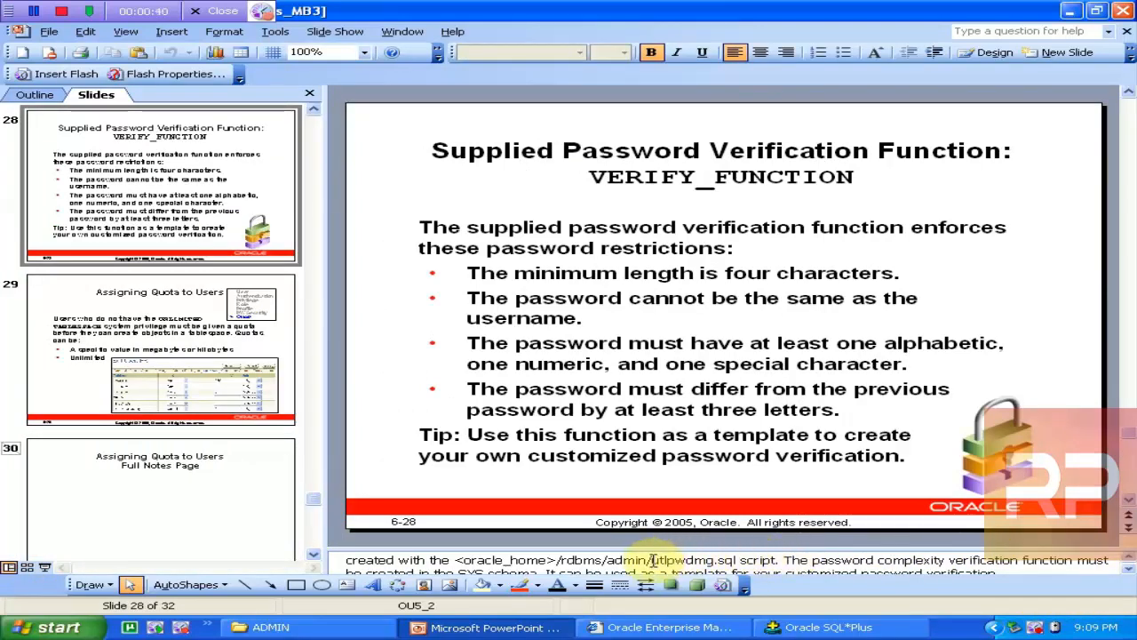
pyautogui.moveTo(651, 560); pyautogui.dragTo(738, 561)
pyautogui.hotkey('ctrl', 'c')
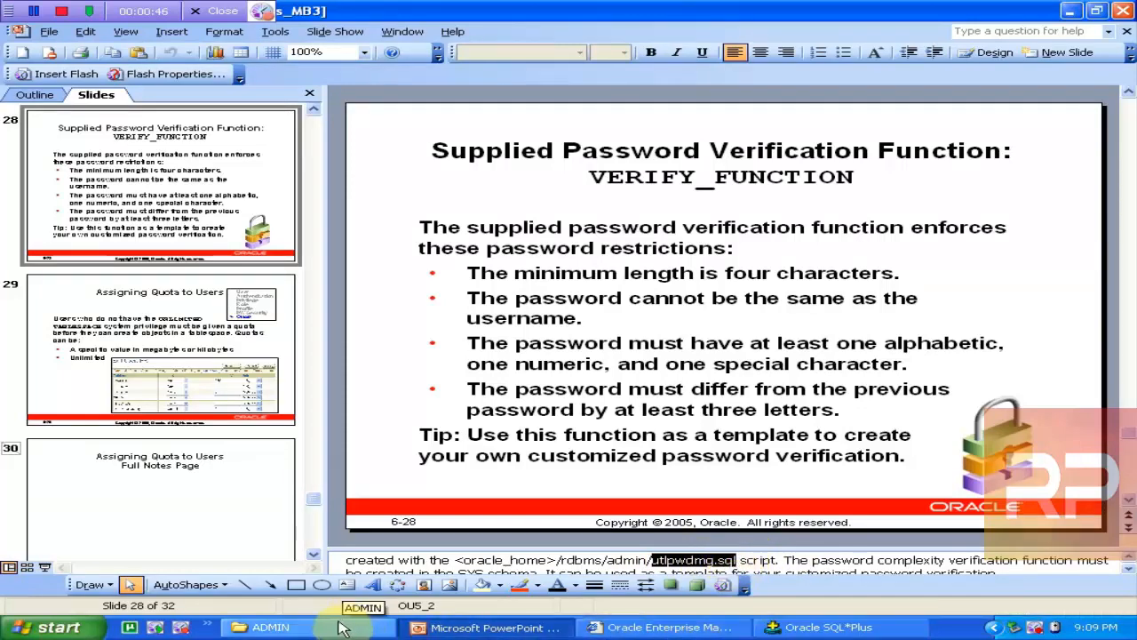
pyautogui.click(266, 627)
pyautogui.click(561, 136)
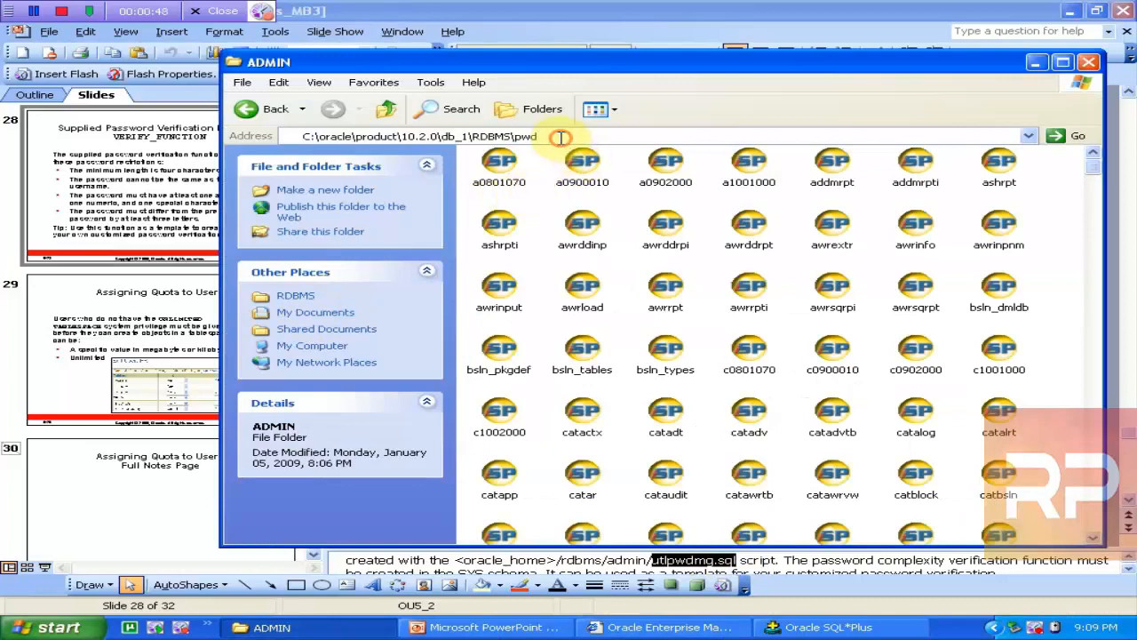
pyautogui.press('BackSpace')
pyautogui.press('BackSpace')
pyautogui.press('BackSpace')
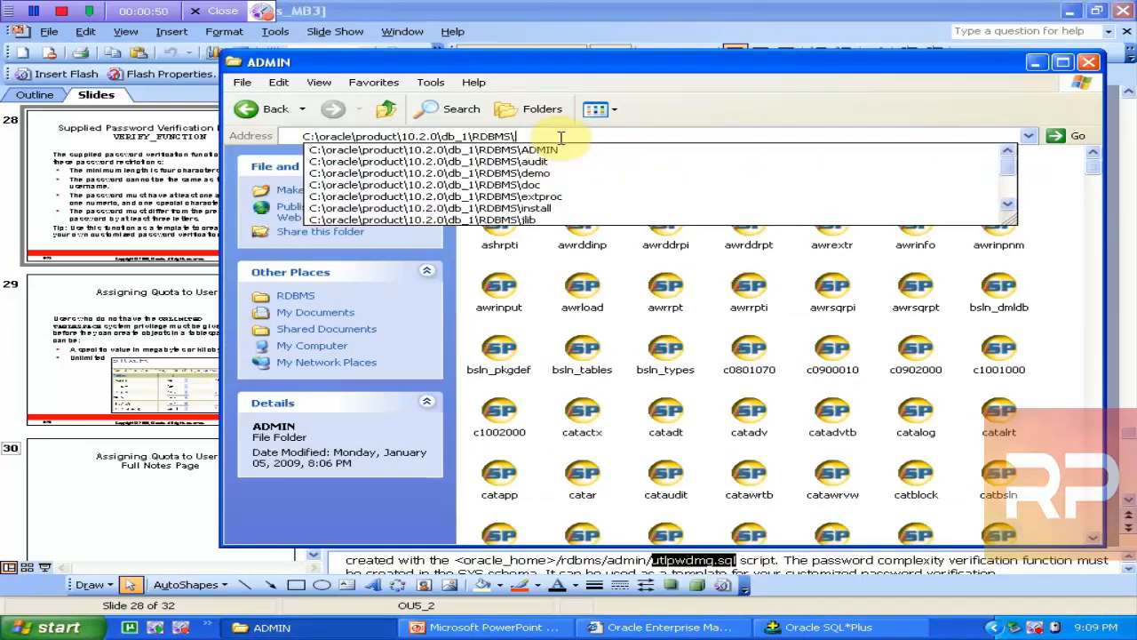
pyautogui.hotkey('ctrl', 'v')
pyautogui.press('Return')
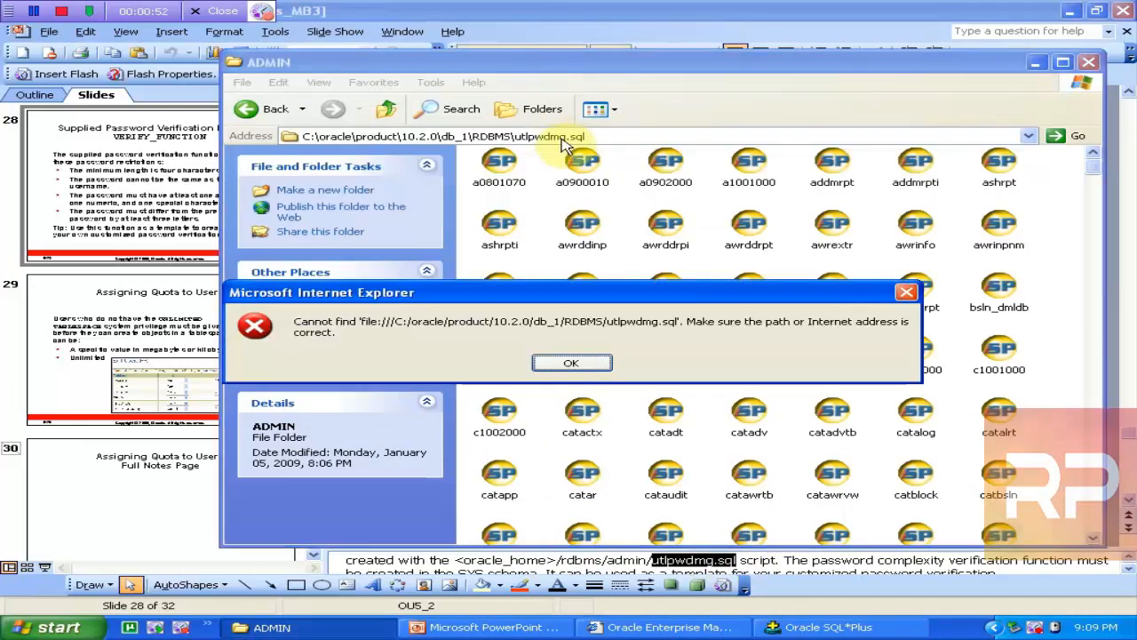
pyautogui.click(592, 360)
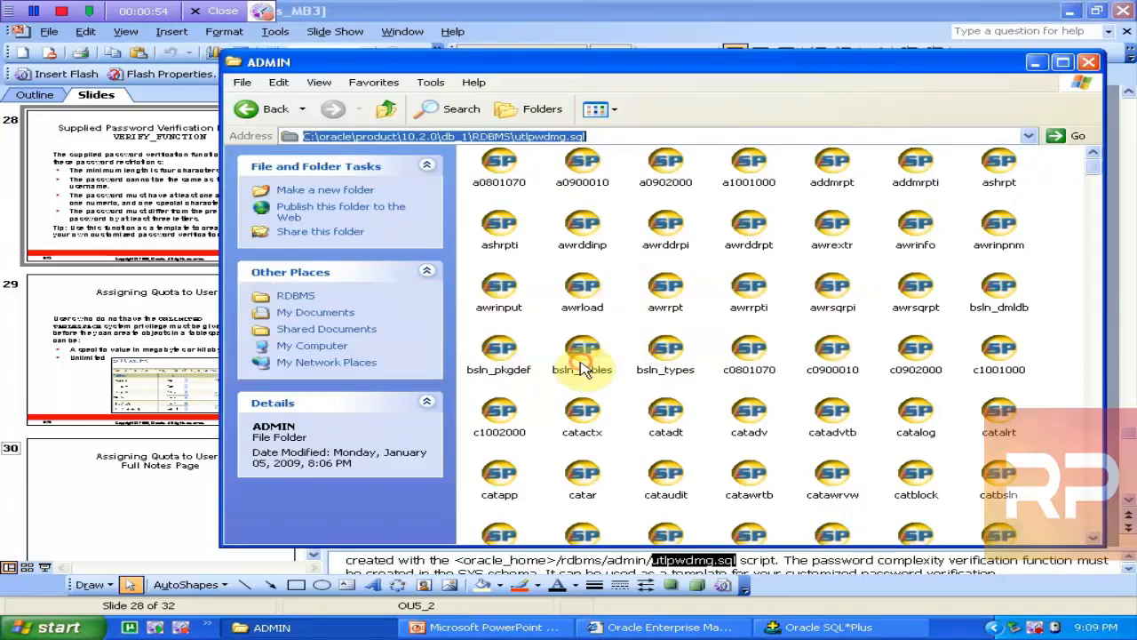
pyautogui.click(619, 136)
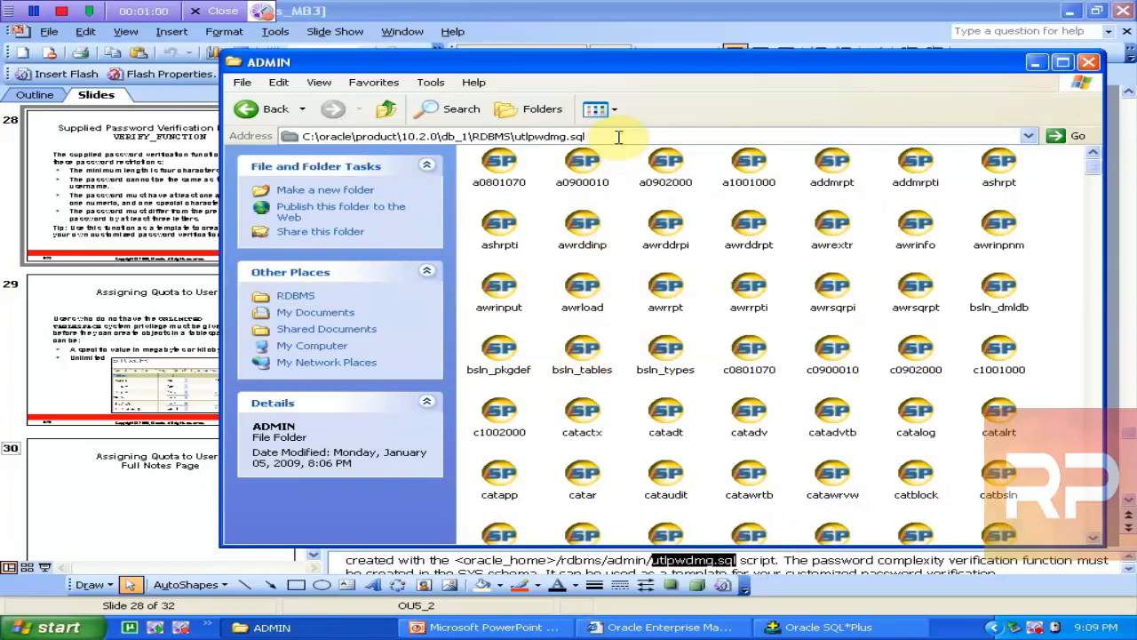
pyautogui.press('BackSpace')
pyautogui.press('BackSpace')
pyautogui.press('Return')
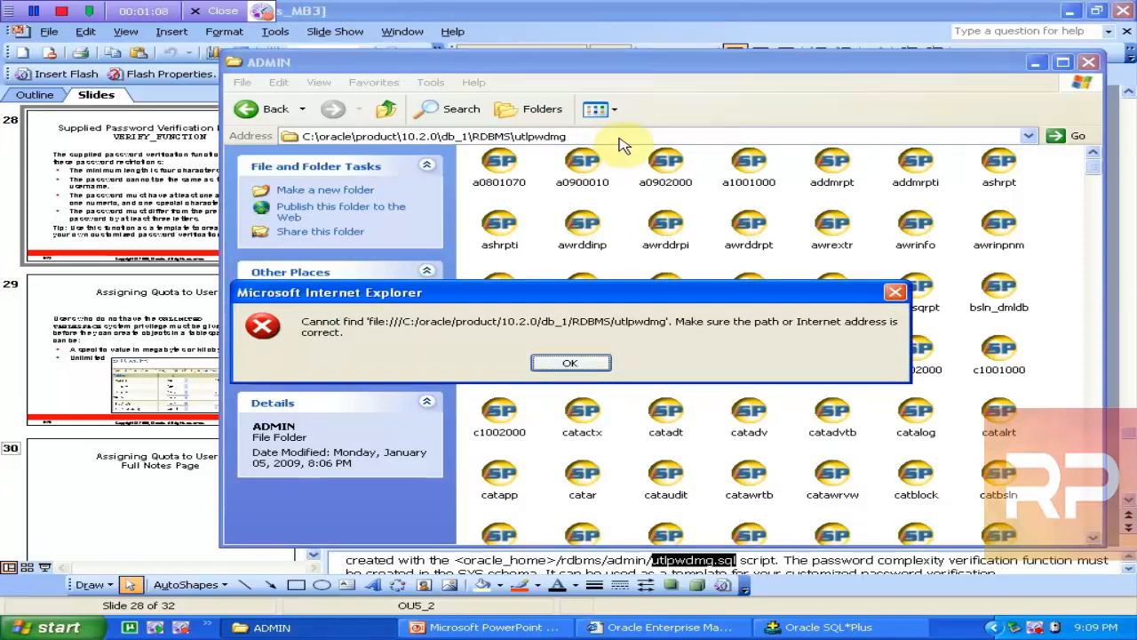
pyautogui.press('Return')
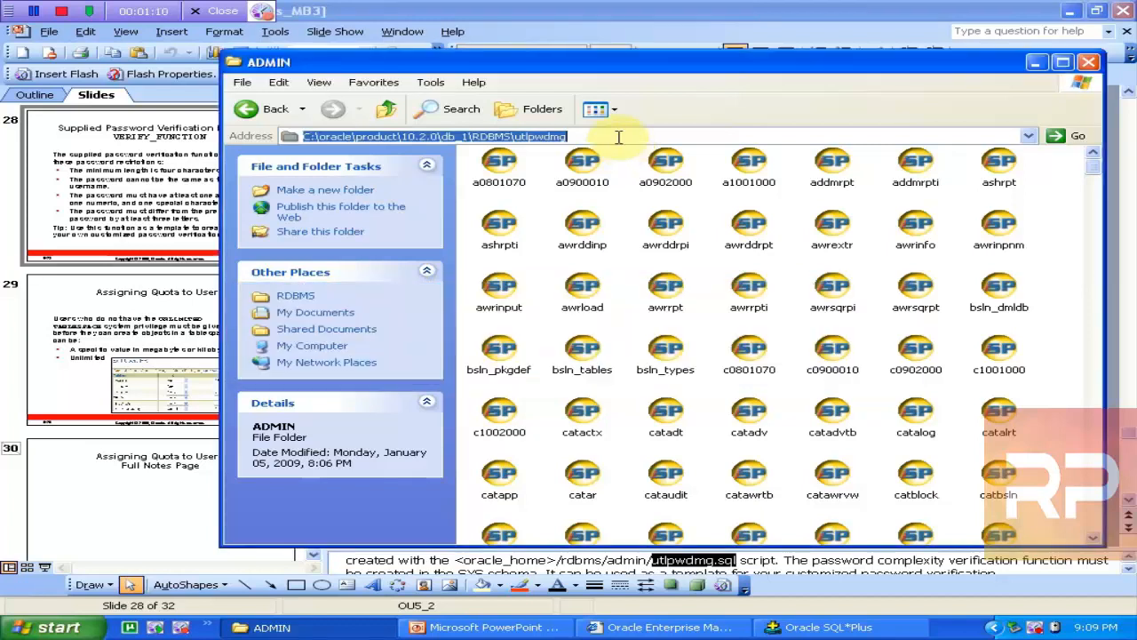
pyautogui.click(619, 137)
pyautogui.press('BackSpace')
pyautogui.press('BackSpace')
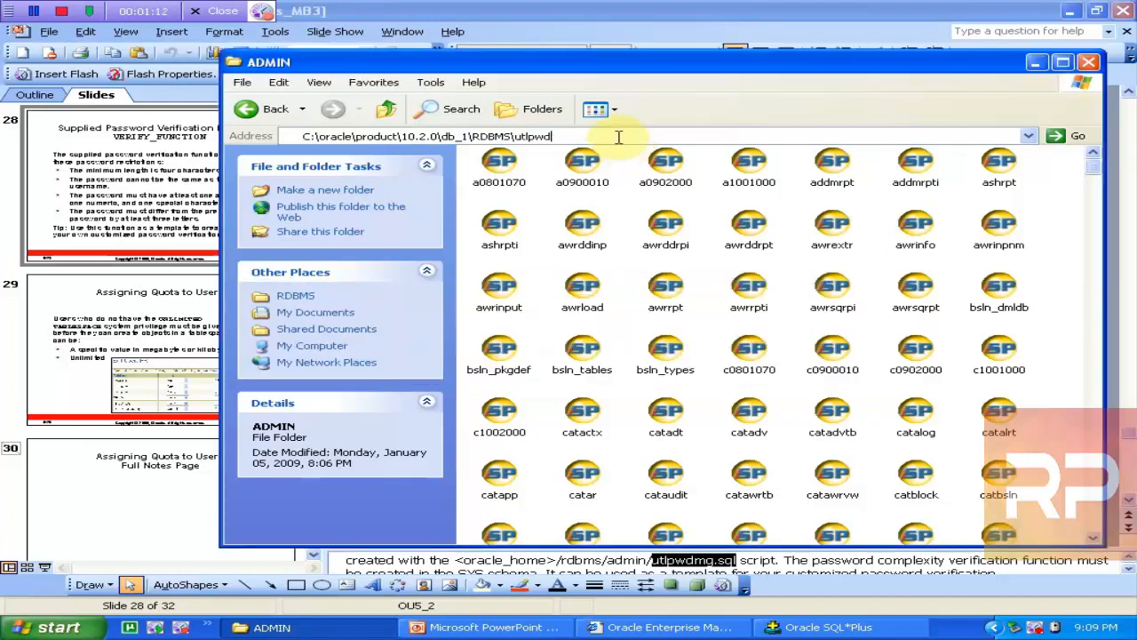
pyautogui.press('BackSpace')
pyautogui.press('BackSpace')
pyautogui.press('BackSpace')
pyautogui.press('BackSpace')
pyautogui.press('BackSpace')
pyautogui.press('BackSpace')
pyautogui.write('u')
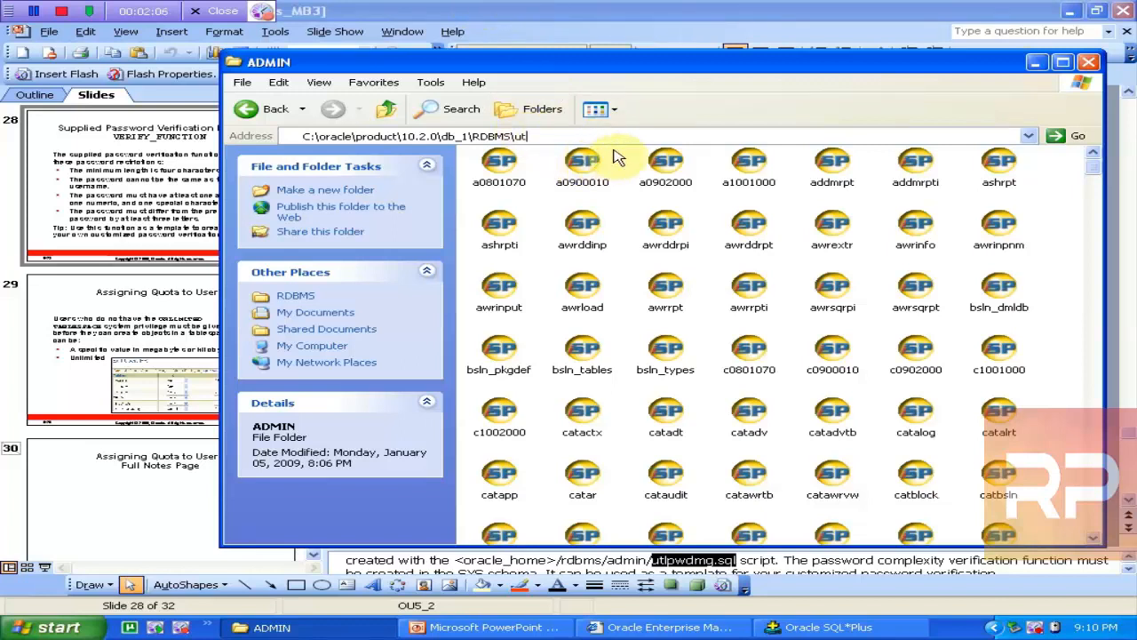
# Step: Navigate from the RDBMS folder back into the ADMIN folder
pyautogui.press('BackSpace')
pyautogui.press('BackSpace')
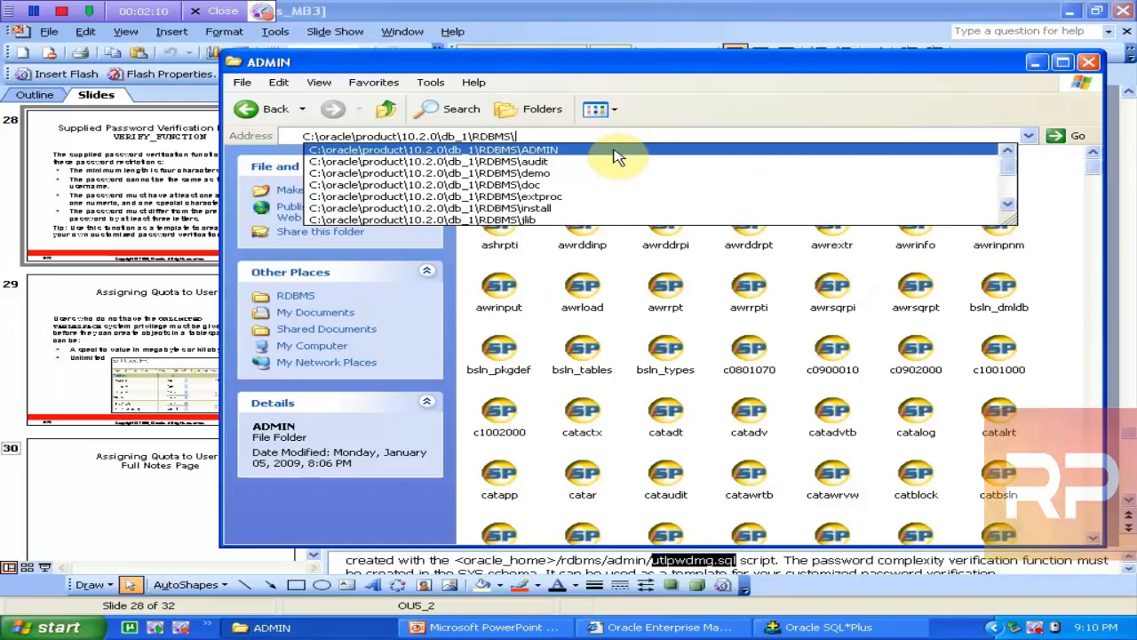
pyautogui.write('u')
pyautogui.press('BackSpace')
pyautogui.press('Return')
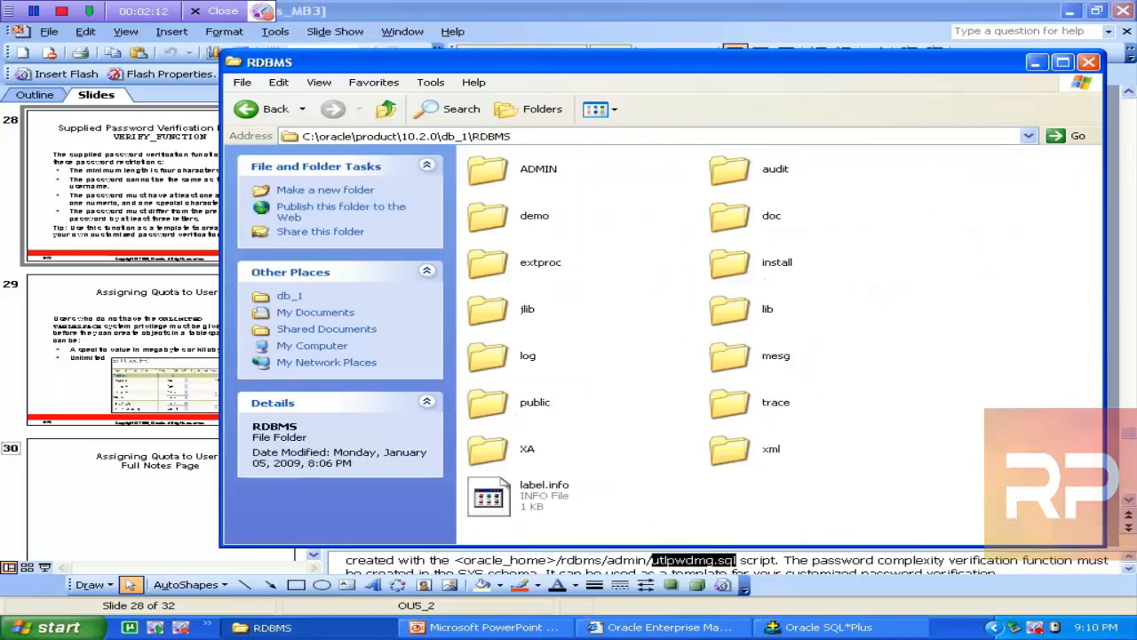
pyautogui.click(493, 173)
pyautogui.click(493, 216)
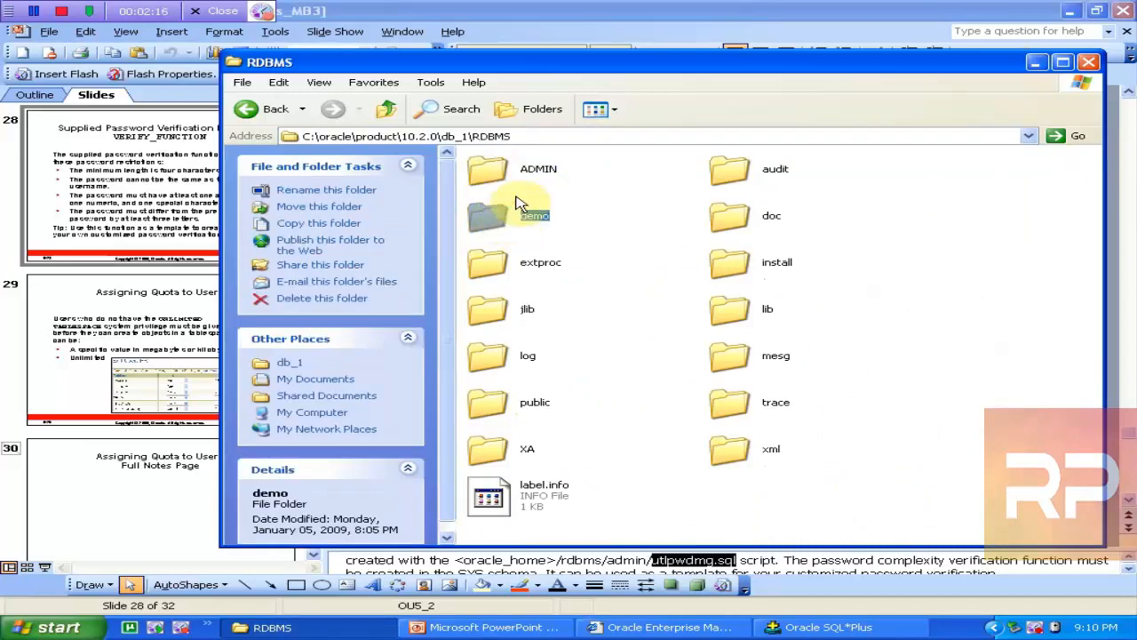
pyautogui.click(503, 165)
pyautogui.doubleClick(511, 160)
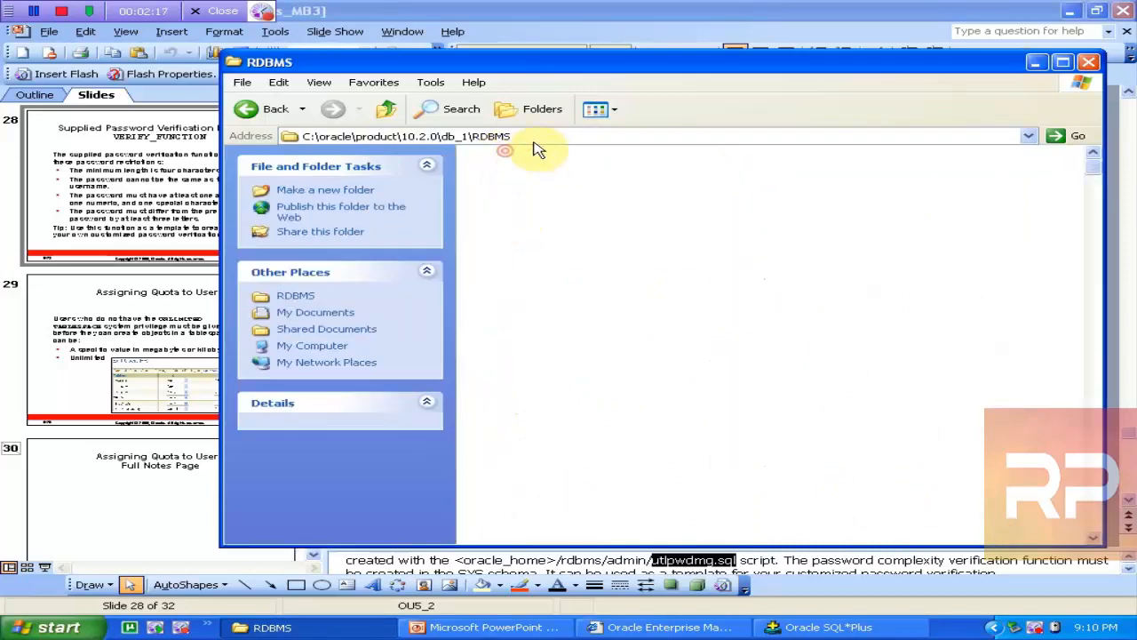
# Step: Append utlpwdmg.sql to the ADMIN path to open the script in Notepad
pyautogui.click(596, 135)
pyautogui.write('\\')
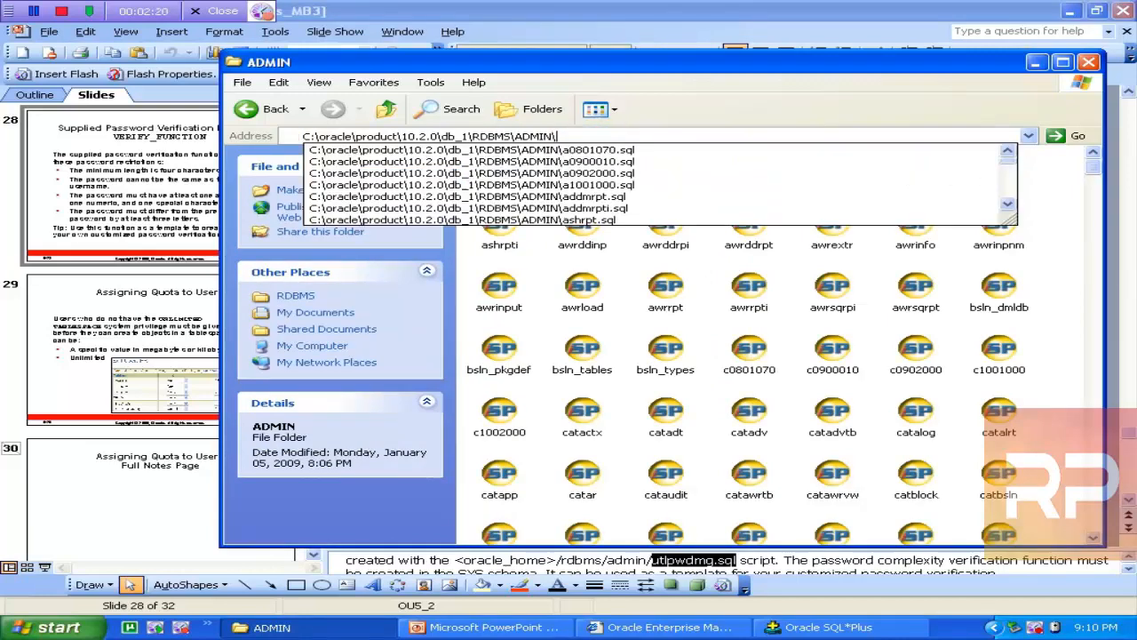
pyautogui.write('ut')
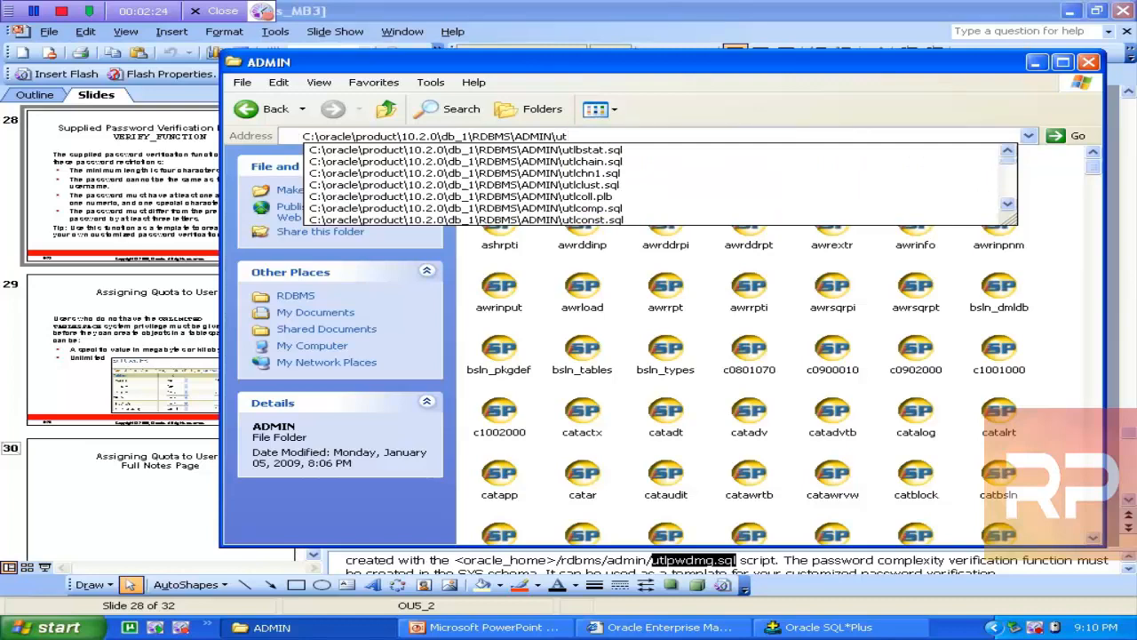
pyautogui.press('BackSpace')
pyautogui.press('BackSpace')
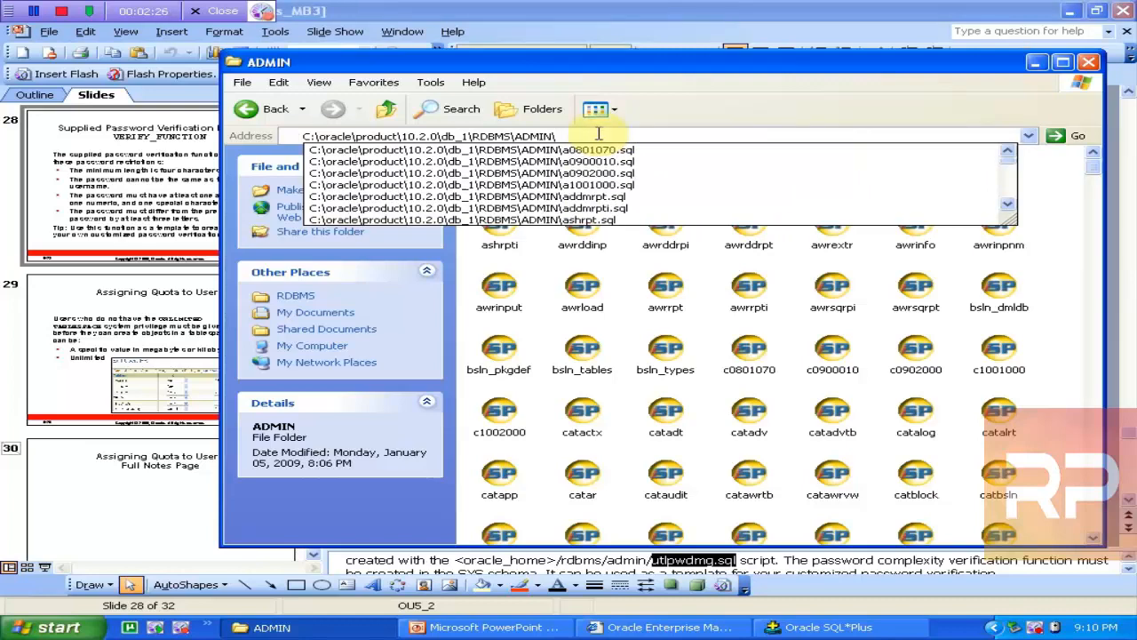
pyautogui.hotkey('ctrl', 'v')
pyautogui.press('Return')
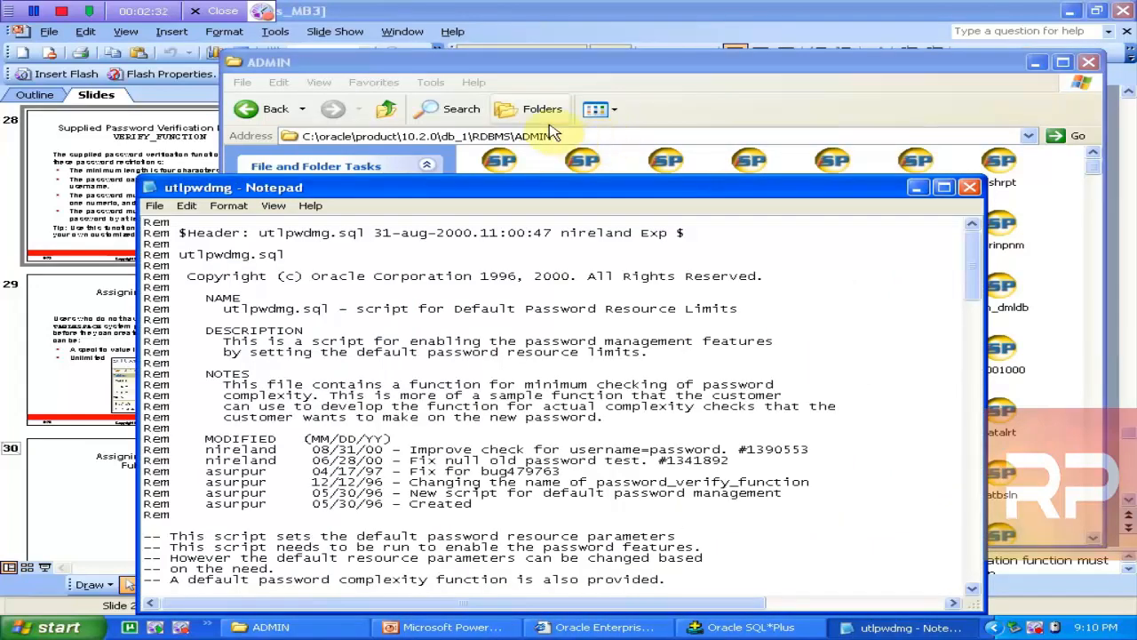
# Step: Maximize Notepad and select verify_function from CREATE OR REPLACE FUNCTION through the closing '/' line
pyautogui.doubleClick(449, 192)
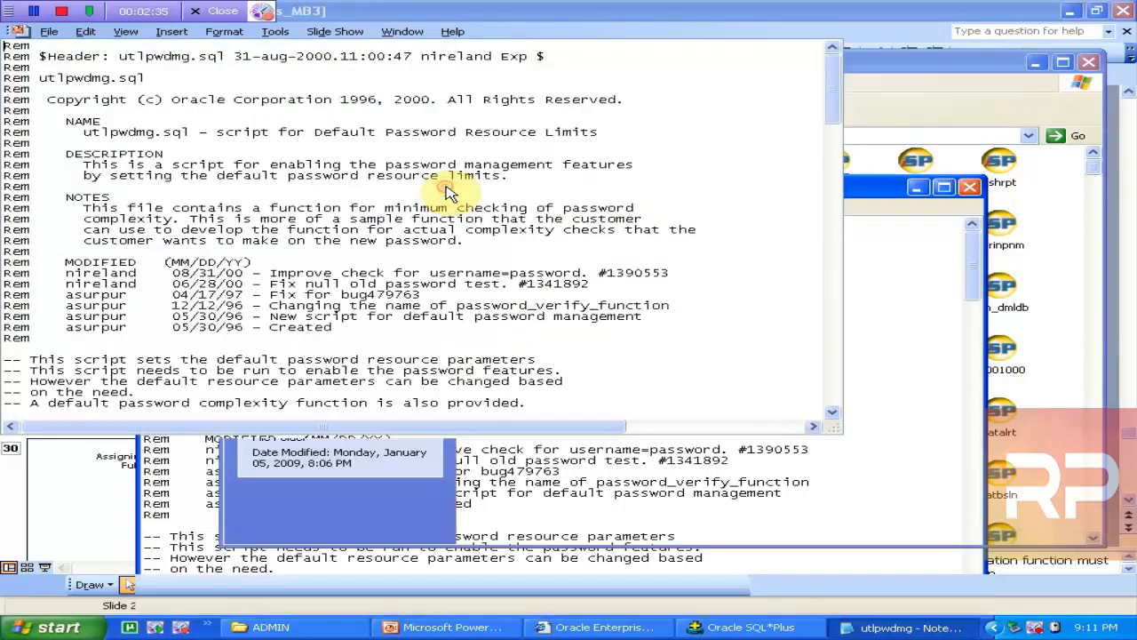
pyautogui.moveTo(1129, 193); pyautogui.dragTo(1116, 240)
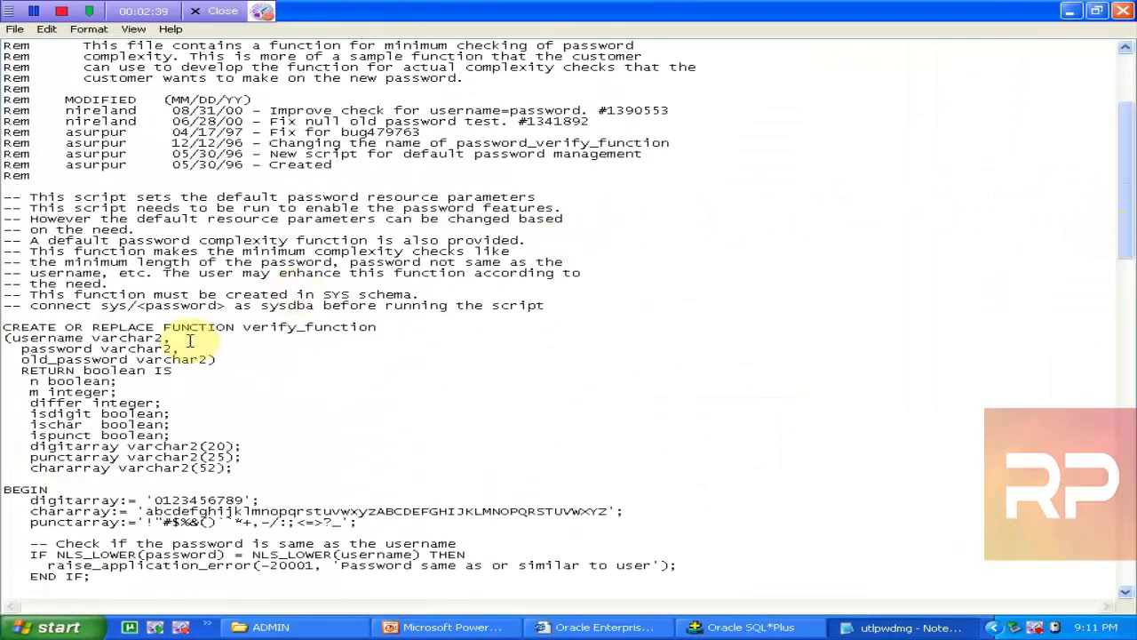
pyautogui.click(5, 331)
pyautogui.hotkey('shift', 'Down')
pyautogui.hotkey('shift', 'Down')
pyautogui.hotkey('shift', 'Down')
pyautogui.hotkey('shift', 'Down')
pyautogui.hotkey('shift', 'Down')
pyautogui.hotkey('shift', 'Down')
pyautogui.hotkey('shift', 'Down')
pyautogui.hotkey('shift', 'Down')
pyautogui.hotkey('shift', 'Down')
pyautogui.hotkey('shift', 'Down')
pyautogui.hotkey('shift', 'Down')
pyautogui.hotkey('shift', 'Down')
pyautogui.hotkey('shift', 'Down')
pyautogui.hotkey('shift', 'Down')
pyautogui.hotkey('shift', 'Down')
pyautogui.hotkey('shift', 'Down')
pyautogui.hotkey('shift', 'Down')
pyautogui.hotkey('shift', 'Down')
pyautogui.hotkey('shift', 'Down')
pyautogui.hotkey('shift', 'Down')
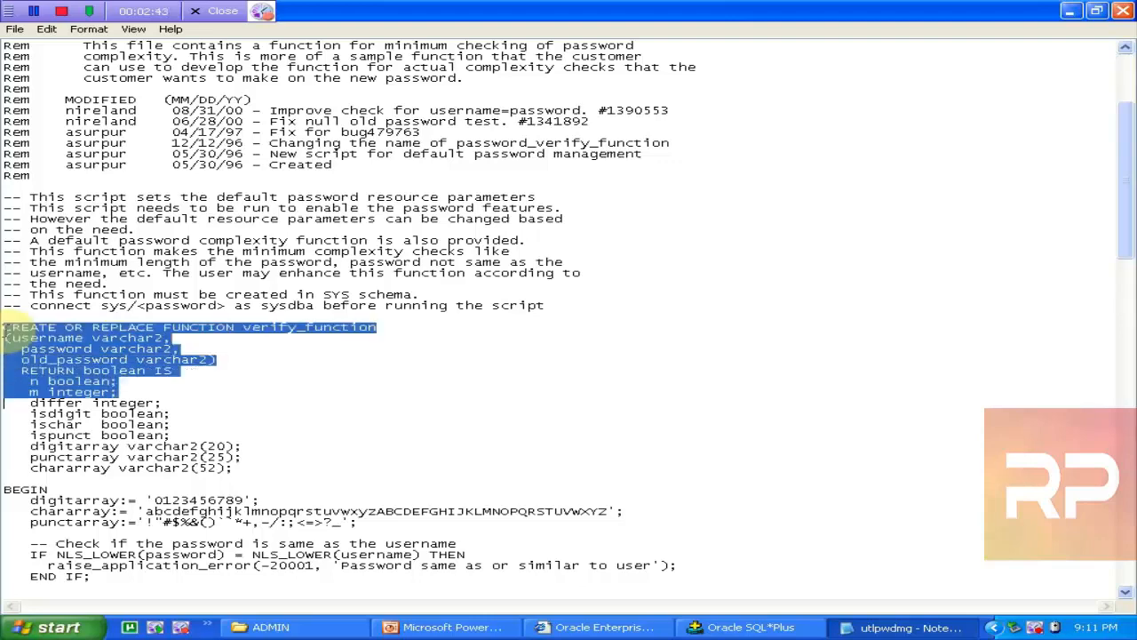
pyautogui.hotkey('shift', 'Down')
pyautogui.hotkey('shift', 'Down')
pyautogui.hotkey('shift', 'Down')
pyautogui.hotkey('shift', 'Down')
pyautogui.hotkey('shift', 'Down')
pyautogui.hotkey('shift', 'Down')
pyautogui.hotkey('shift', 'Down')
pyautogui.hotkey('shift', 'Down')
pyautogui.hotkey('shift', 'Down')
pyautogui.hotkey('shift', 'Down')
pyautogui.hotkey('shift', 'Down')
pyautogui.hotkey('shift', 'Down')
pyautogui.hotkey('shift', 'Down')
pyautogui.hotkey('shift', 'Down')
pyautogui.hotkey('shift', 'Down')
pyautogui.hotkey('shift', 'Down')
pyautogui.hotkey('shift', 'Down')
pyautogui.hotkey('shift', 'Down')
pyautogui.hotkey('shift', 'Down')
pyautogui.hotkey('shift', 'Down')
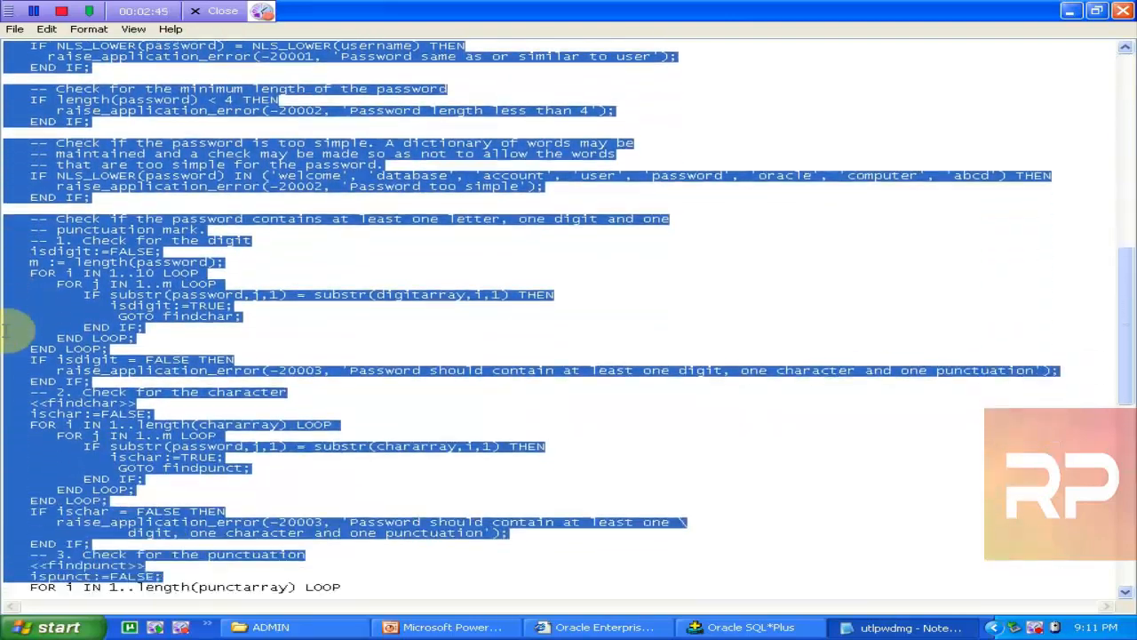
pyautogui.hotkey('shift', 'Down')
pyautogui.hotkey('shift', 'Down')
pyautogui.hotkey('shift', 'Down')
pyautogui.hotkey('shift', 'Down')
pyautogui.hotkey('shift', 'Down')
pyautogui.hotkey('shift', 'Down')
pyautogui.hotkey('shift', 'Down')
pyautogui.hotkey('shift', 'Down')
pyautogui.hotkey('shift', 'Down')
pyautogui.hotkey('shift', 'Down')
pyautogui.hotkey('shift', 'Down')
pyautogui.hotkey('shift', 'Down')
pyautogui.hotkey('shift', 'Down')
pyautogui.hotkey('shift', 'Up')
pyautogui.hotkey('shift', 'Up')
pyautogui.hotkey('shift', 'Up')
pyautogui.hotkey('shift', 'Up')
pyautogui.hotkey('shift', 'Up')
pyautogui.hotkey('shift', 'Up')
pyautogui.hotkey('shift', 'Up')
pyautogui.hotkey('shift', 'Up')
pyautogui.hotkey('shift', 'Up')
pyautogui.hotkey('shift', 'Up')
pyautogui.hotkey('shift', 'Up')
pyautogui.hotkey('shift', 'Up')
pyautogui.hotkey('shift', 'Up')
pyautogui.hotkey('shift', 'Up')
pyautogui.hotkey('shift', 'Up')
pyautogui.hotkey('shift', 'Up')
pyautogui.hotkey('shift', 'Up')
pyautogui.hotkey('shift', 'Up')
pyautogui.hotkey('shift', 'Up')
pyautogui.hotkey('shift', 'Up')
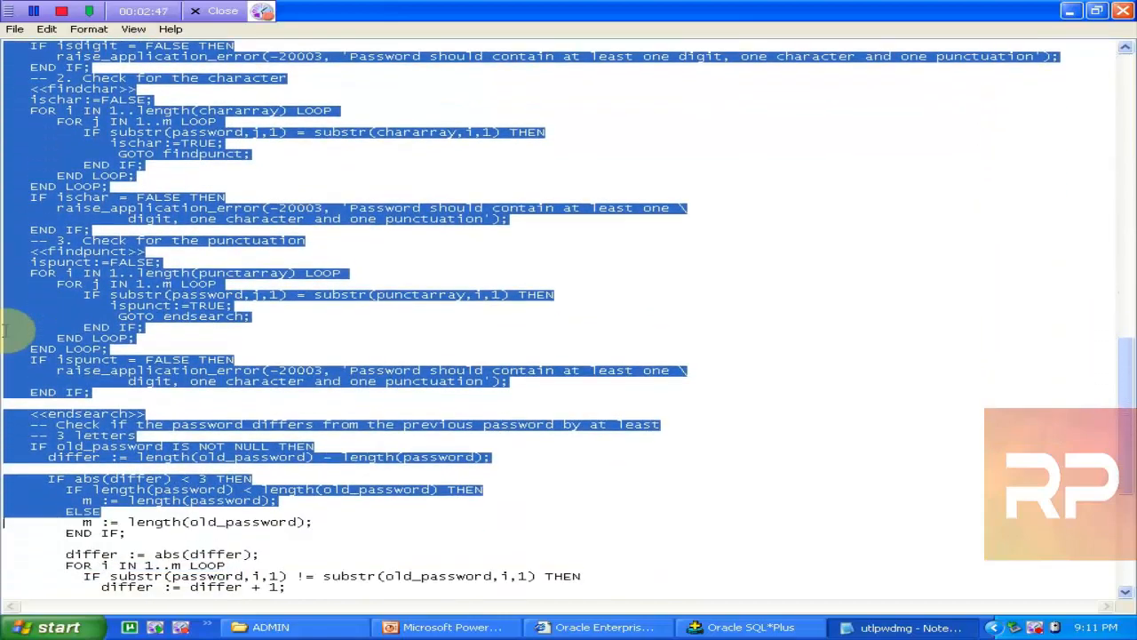
pyautogui.hotkey('shift', 'Down')
pyautogui.hotkey('shift', 'Down')
pyautogui.hotkey('shift', 'Down')
pyautogui.hotkey('shift', 'Down')
pyautogui.hotkey('shift', 'Down')
pyautogui.hotkey('shift', 'Down')
pyautogui.hotkey('shift', 'Down')
pyautogui.hotkey('shift', 'Down')
pyautogui.hotkey('shift', 'Down')
pyautogui.hotkey('shift', 'Down')
pyautogui.hotkey('shift', 'Down')
pyautogui.hotkey('shift', 'Down')
pyautogui.hotkey('shift', 'Down')
pyautogui.hotkey('shift', 'Down')
pyautogui.hotkey('shift', 'Down')
pyautogui.hotkey('shift', 'Down')
pyautogui.hotkey('shift', 'Down')
pyautogui.hotkey('shift', 'Down')
pyautogui.hotkey('shift', 'Down')
pyautogui.hotkey('shift', 'Down')
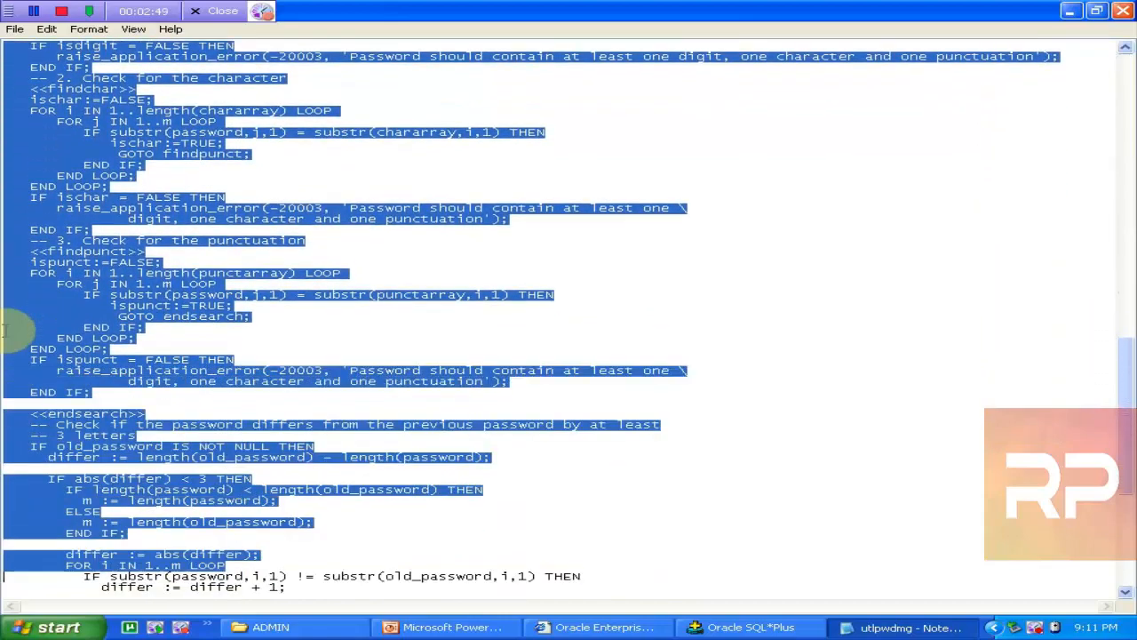
pyautogui.hotkey('shift', 'Down')
pyautogui.hotkey('shift', 'Down')
pyautogui.hotkey('shift', 'Down')
pyautogui.hotkey('shift', 'Down')
pyautogui.hotkey('shift', 'Down')
pyautogui.hotkey('shift', 'Down')
pyautogui.hotkey('shift', 'Down')
pyautogui.hotkey('shift', 'Down')
pyautogui.hotkey('shift', 'Down')
pyautogui.hotkey('shift', 'Down')
pyautogui.hotkey('shift', 'Down')
pyautogui.hotkey('shift', 'Down')
pyautogui.hotkey('shift', 'Down')
pyautogui.hotkey('shift', 'Down')
pyautogui.hotkey('shift', 'Up')
pyautogui.hotkey('shift', 'Up')
pyautogui.hotkey('shift', 'Up')
pyautogui.hotkey('shift', 'Up')
pyautogui.hotkey('shift', 'Up')
pyautogui.hotkey('shift', 'Up')
pyautogui.hotkey('shift', 'Up')
pyautogui.hotkey('shift', 'Up')
pyautogui.hotkey('shift', 'Up')
pyautogui.hotkey('shift', 'Up')
pyautogui.hotkey('shift', 'Up')
pyautogui.hotkey('shift', 'Up')
pyautogui.hotkey('shift', 'Up')
pyautogui.hotkey('shift', 'Up')
pyautogui.hotkey('shift', 'Up')
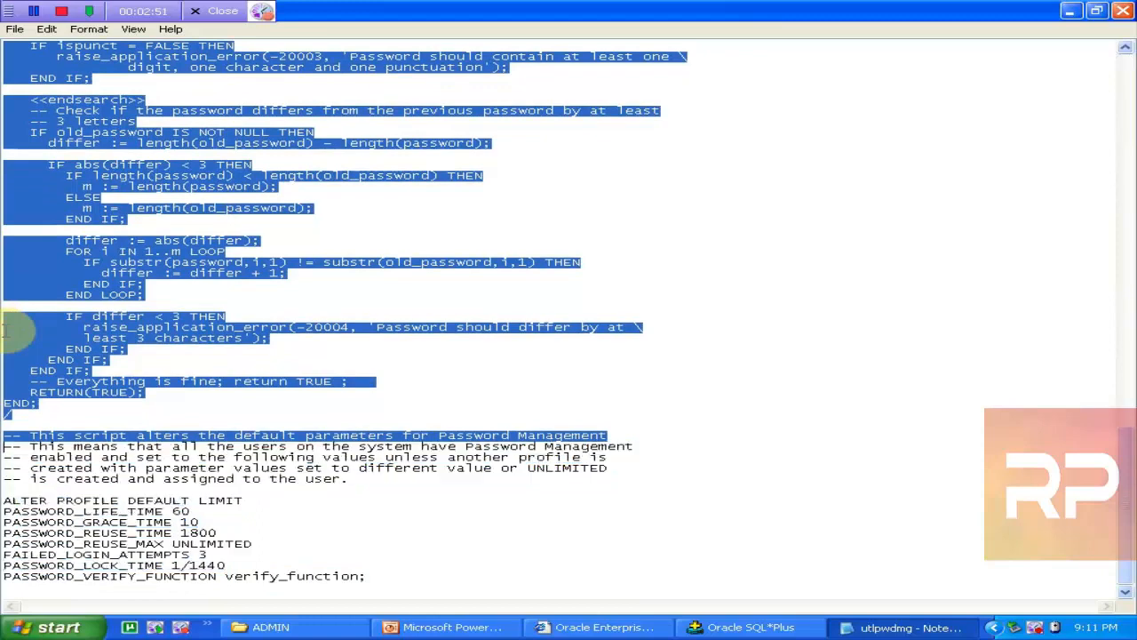
pyautogui.hotkey('shift', 'Down')
pyautogui.hotkey('ctrl', 'c')
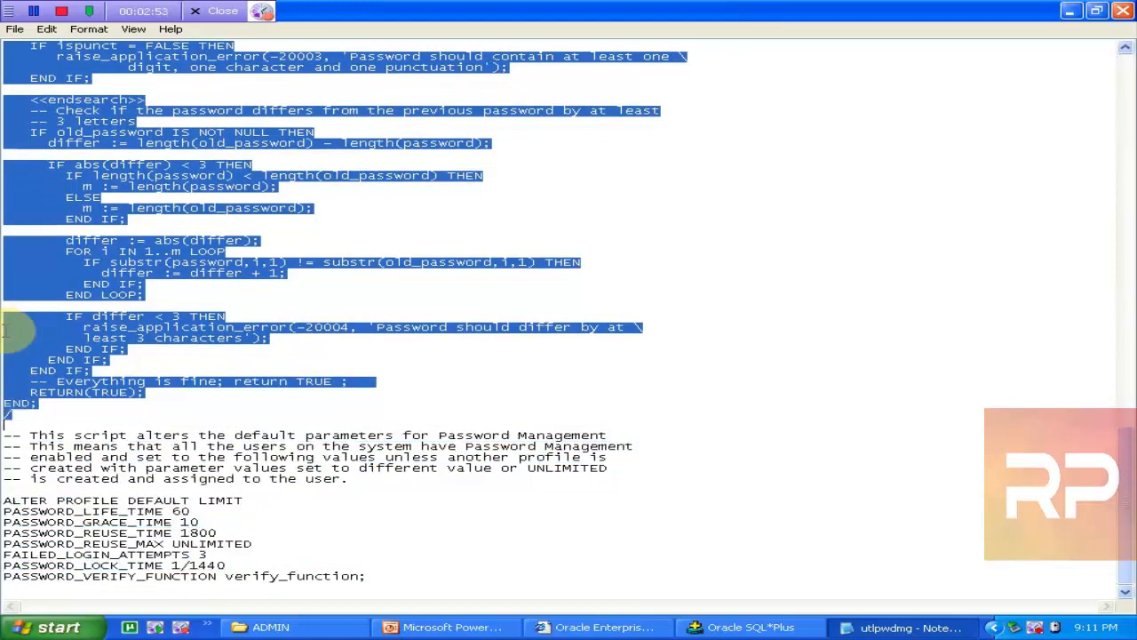
# Step: Connect in SQL*Plus as the sys user with SYSDBA privileges
pyautogui.click(718, 631)
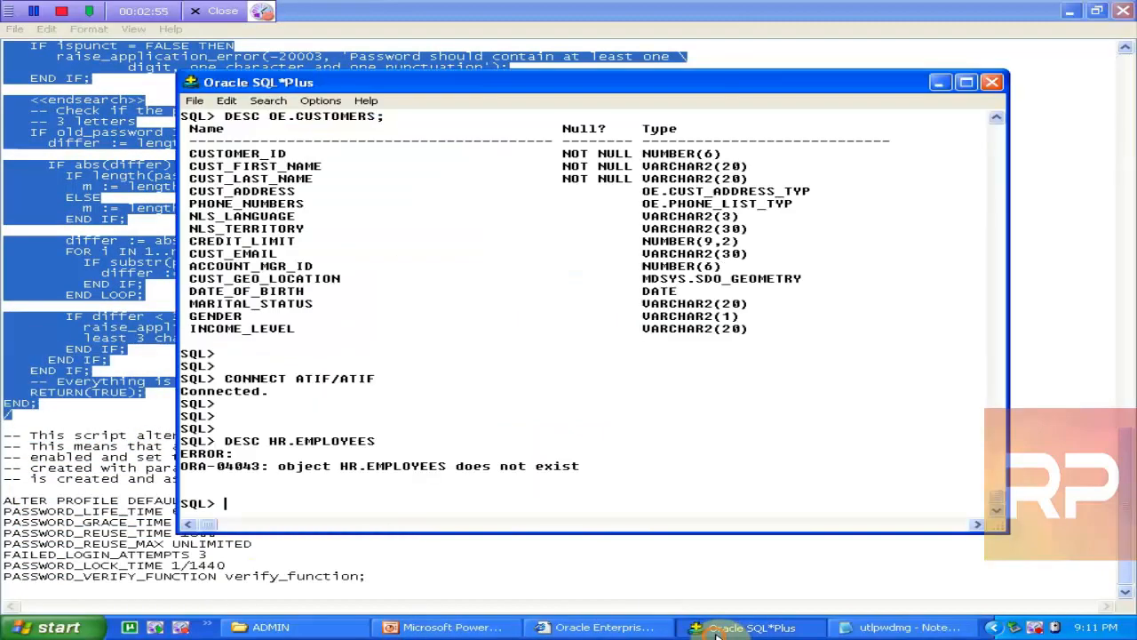
pyautogui.press('Return')
pyautogui.press('Return')
pyautogui.write('connec')
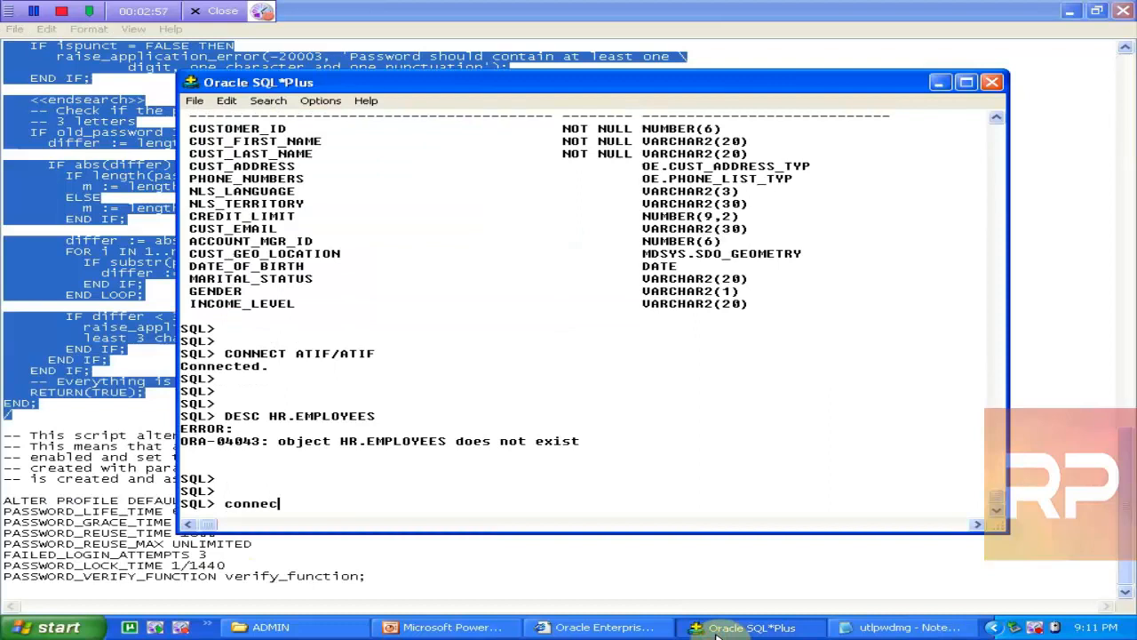
pyautogui.write('t sys/oracle as sysdba')
pyautogui.press('Return')
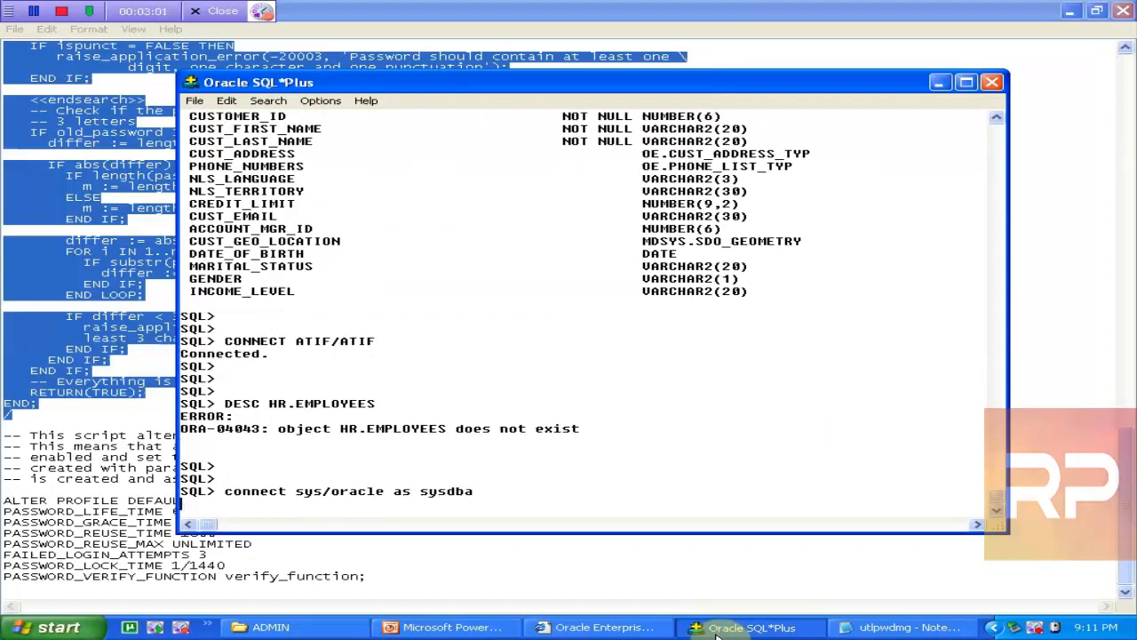
pyautogui.press('Return')
pyautogui.press('Return')
pyautogui.press('Return')
pyautogui.write('select')
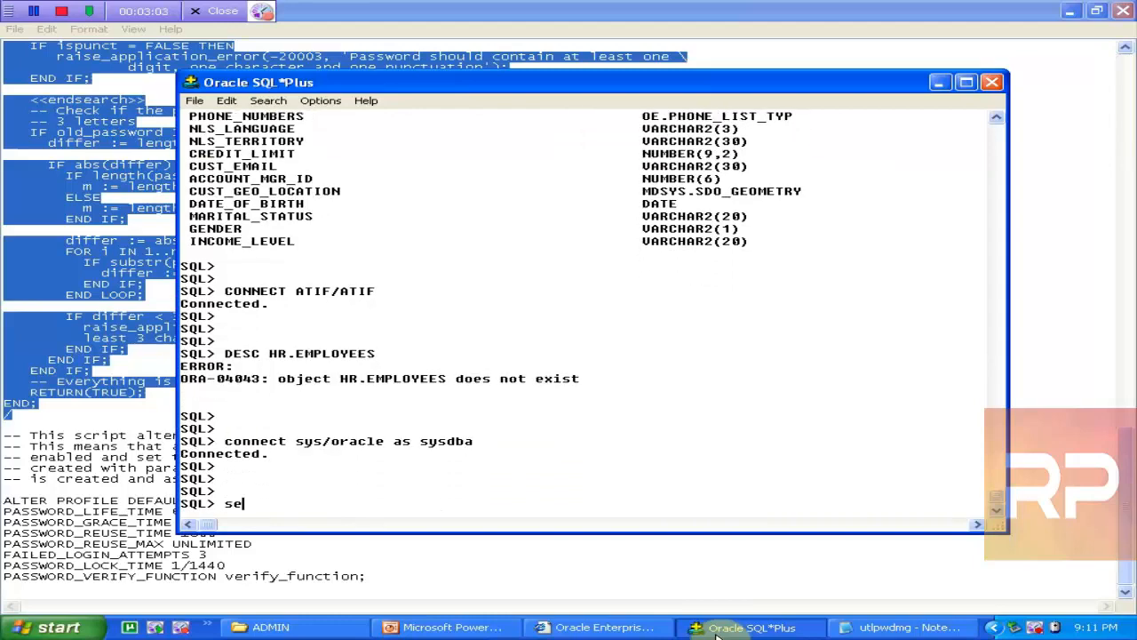
pyautogui.press('Return')
pyautogui.press('Return')
pyautogui.press('Return')
pyautogui.press('Return')
# Step: Replace the edit buffer with the pasted verify_function code, save it, and run it with /
pyautogui.write('sd')
pyautogui.press('Return')
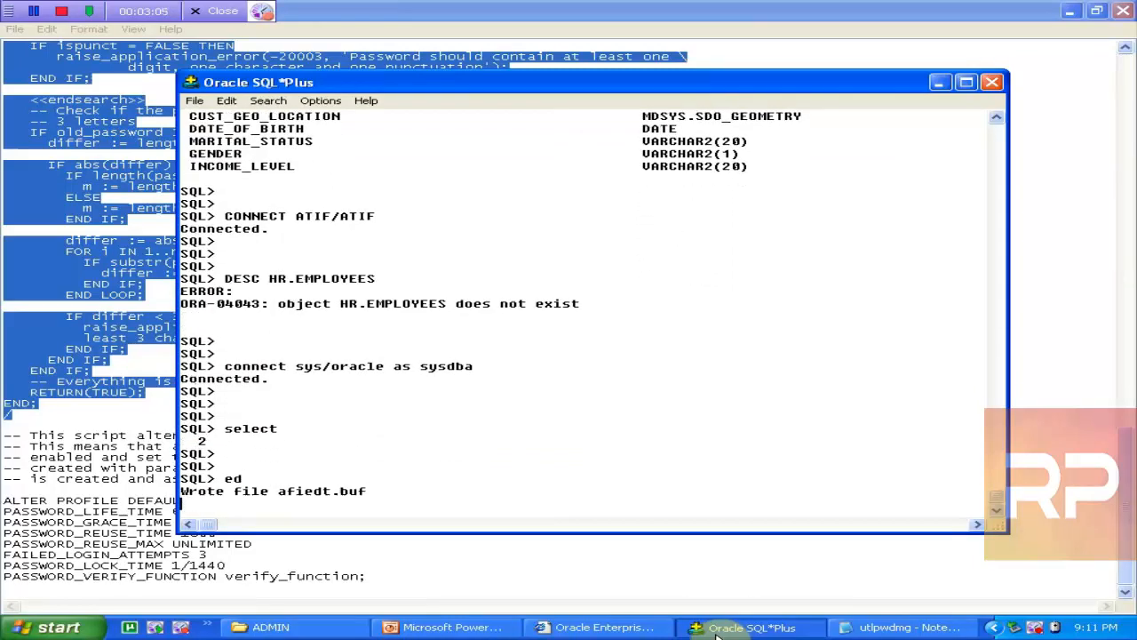
pyautogui.hotkey('ctrl', 'a')
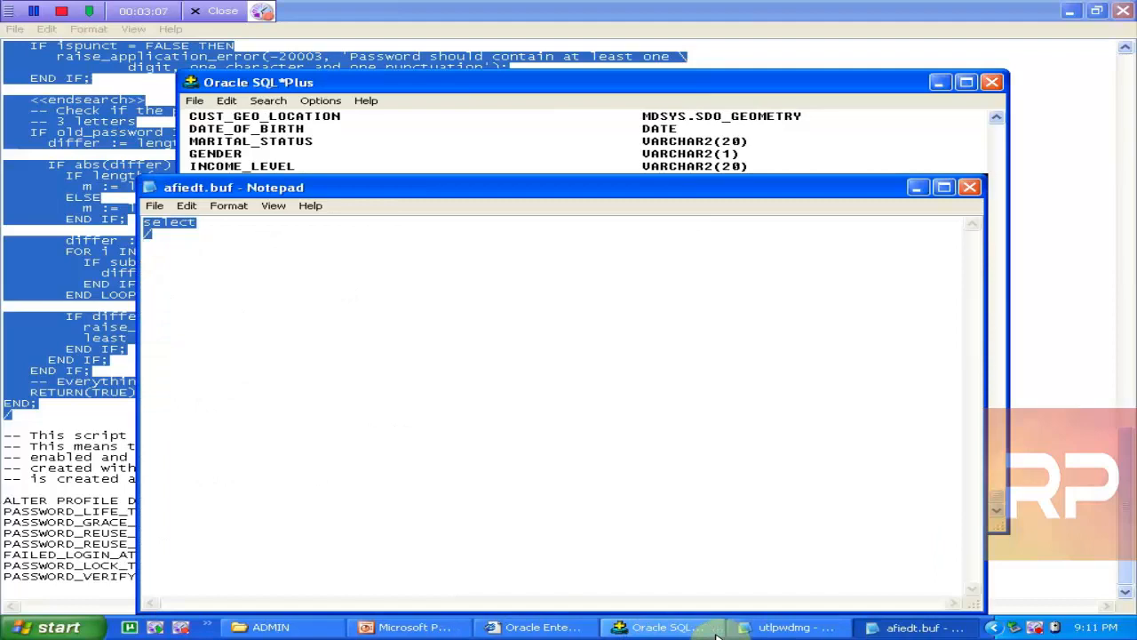
pyautogui.press('Delete')
pyautogui.hotkey('ctrl', 'v')
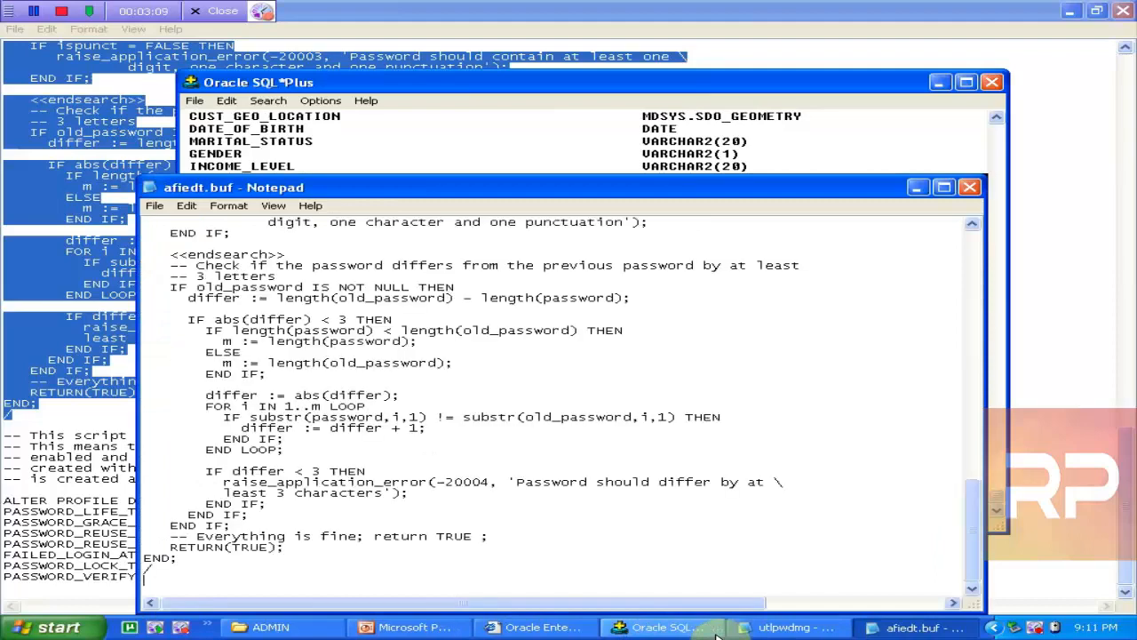
pyautogui.hotkey('alt', 'F4')
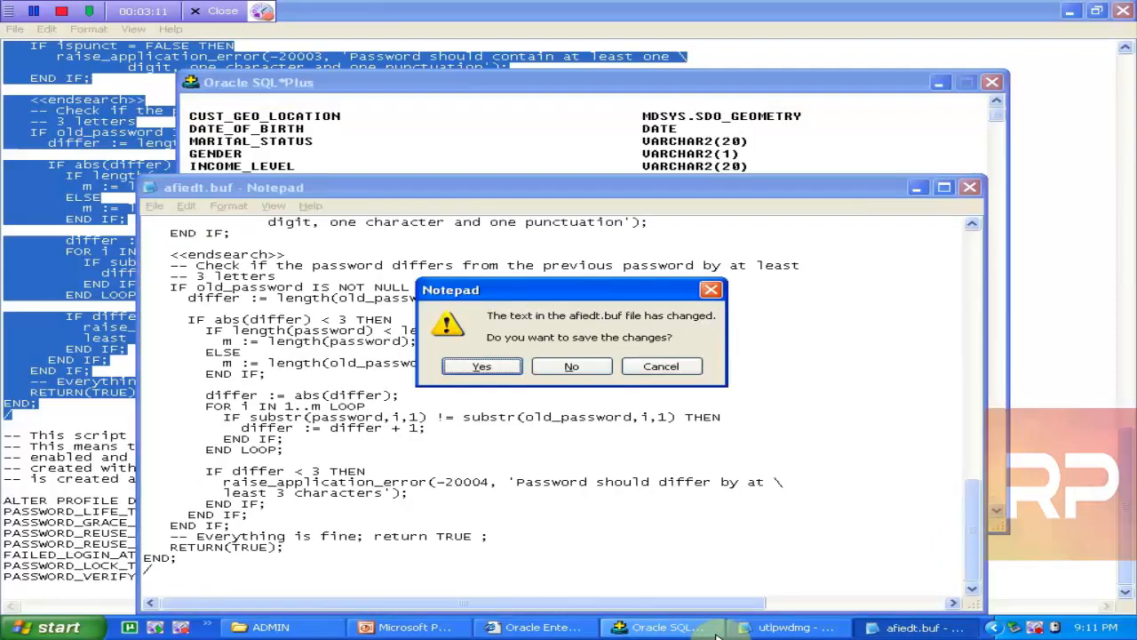
pyautogui.press('Return')
pyautogui.write('/')
pyautogui.press('Return')
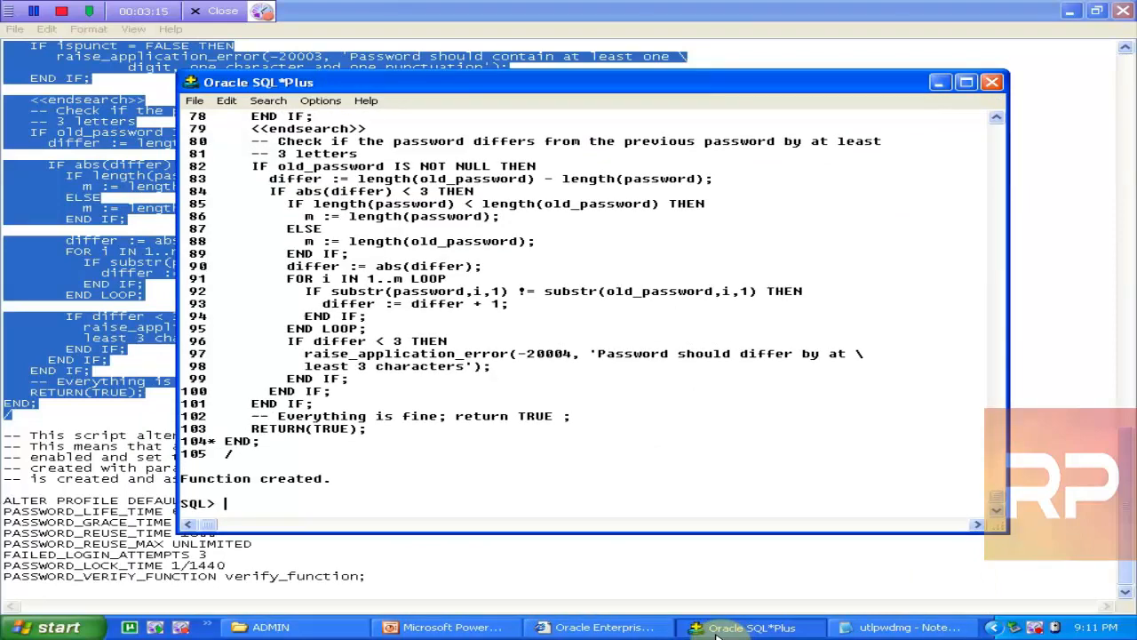
pyautogui.click(600, 627)
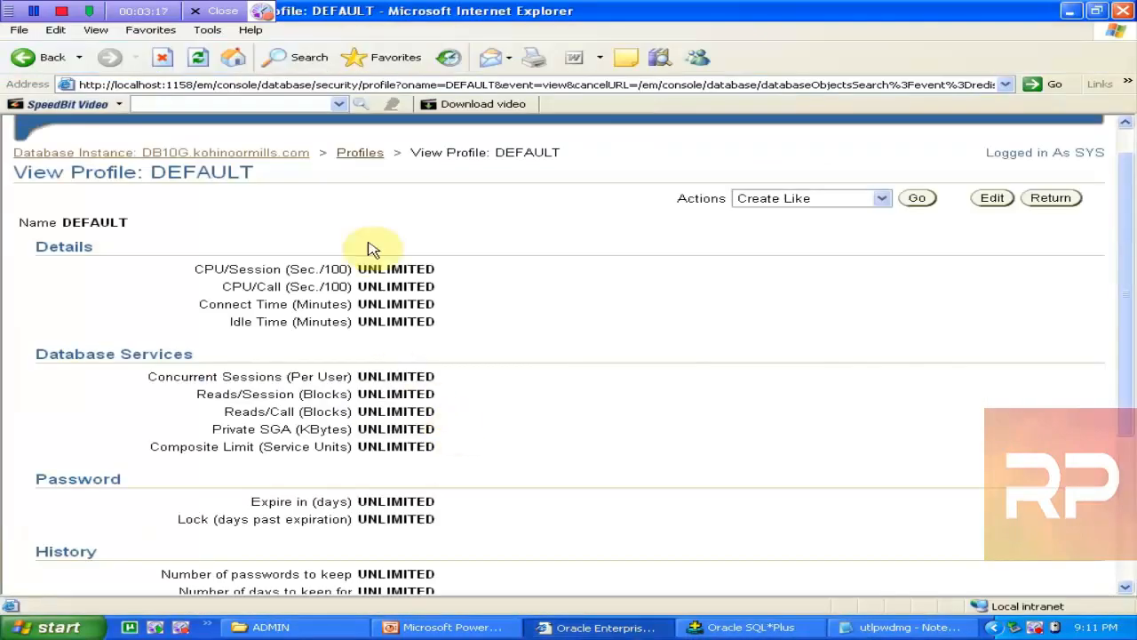
# Step: From the Profiles list, create a new profile and name it my_profile
pyautogui.click(371, 149)
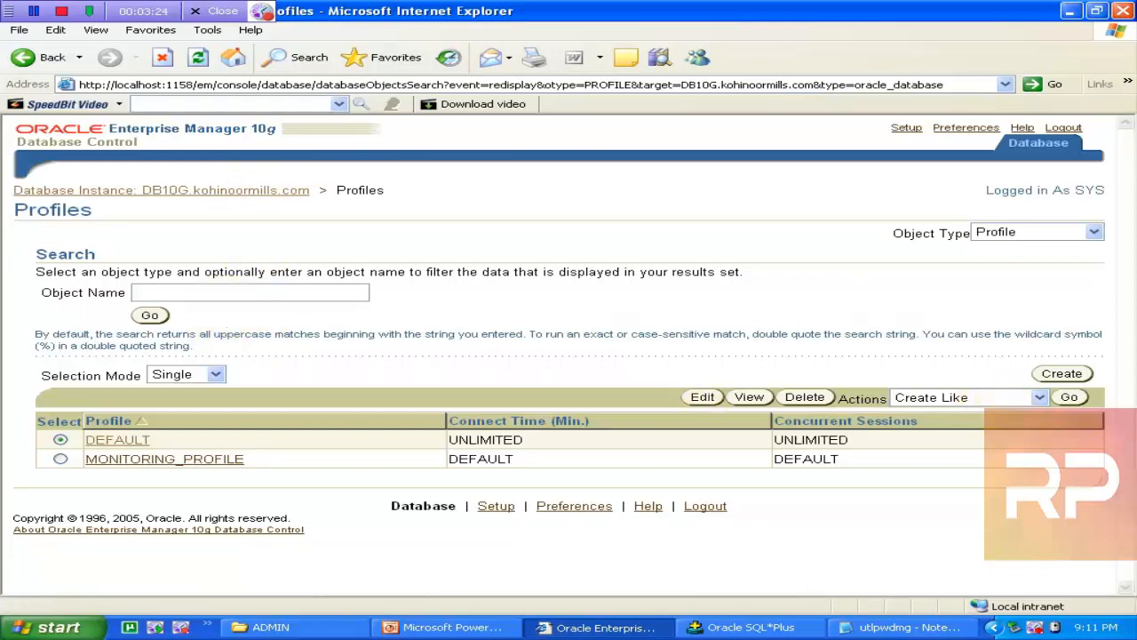
pyautogui.click(1061, 373)
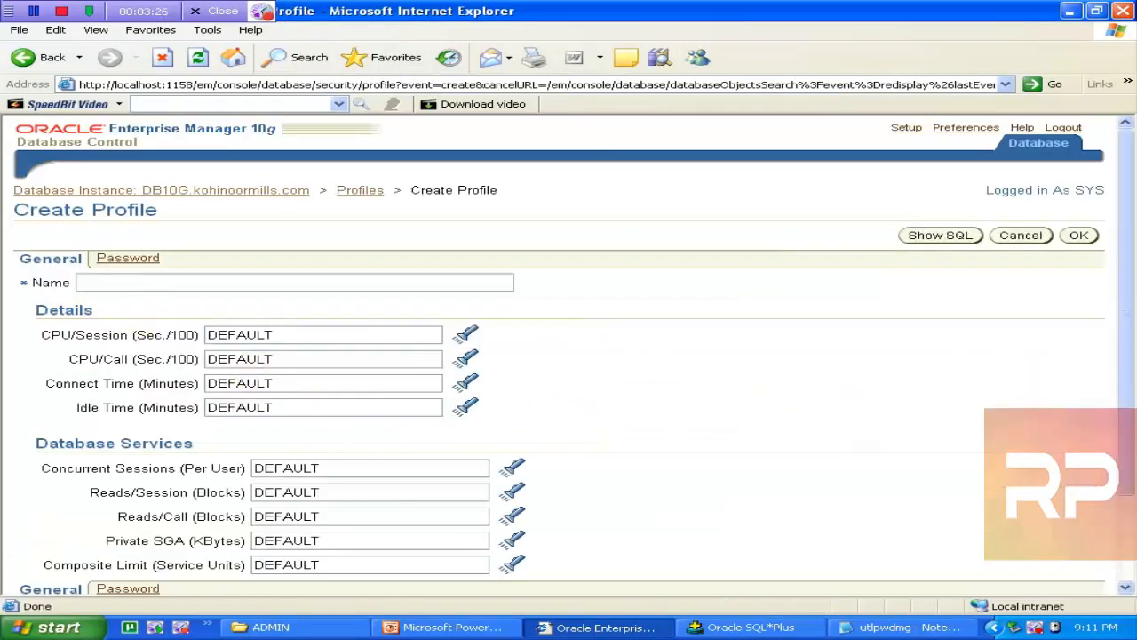
pyautogui.click(122, 285)
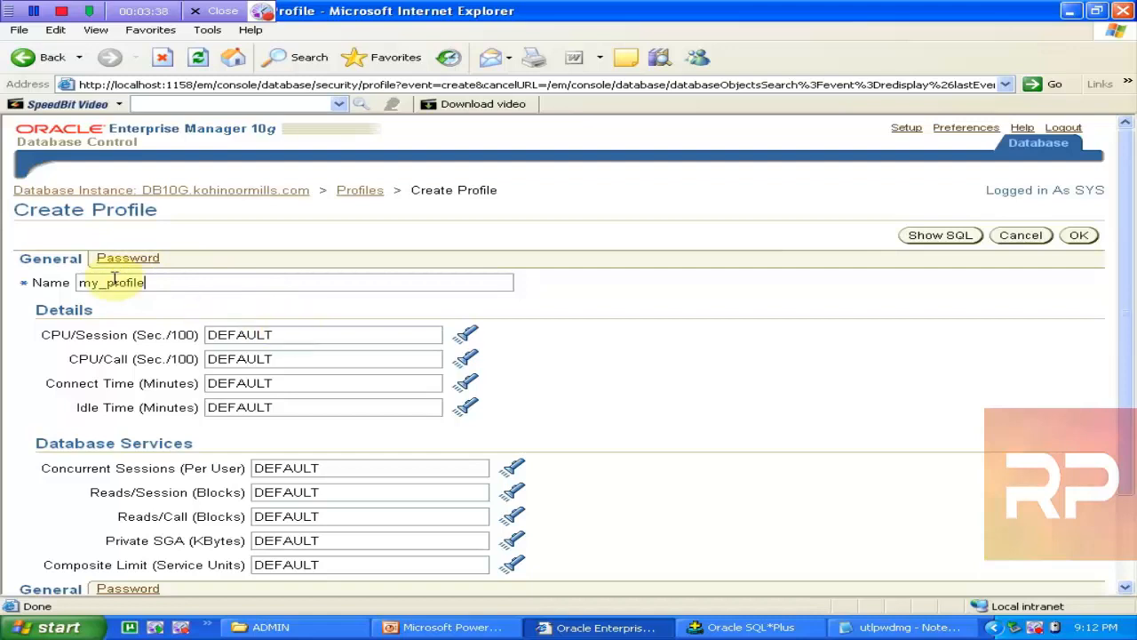
pyautogui.click(110, 260)
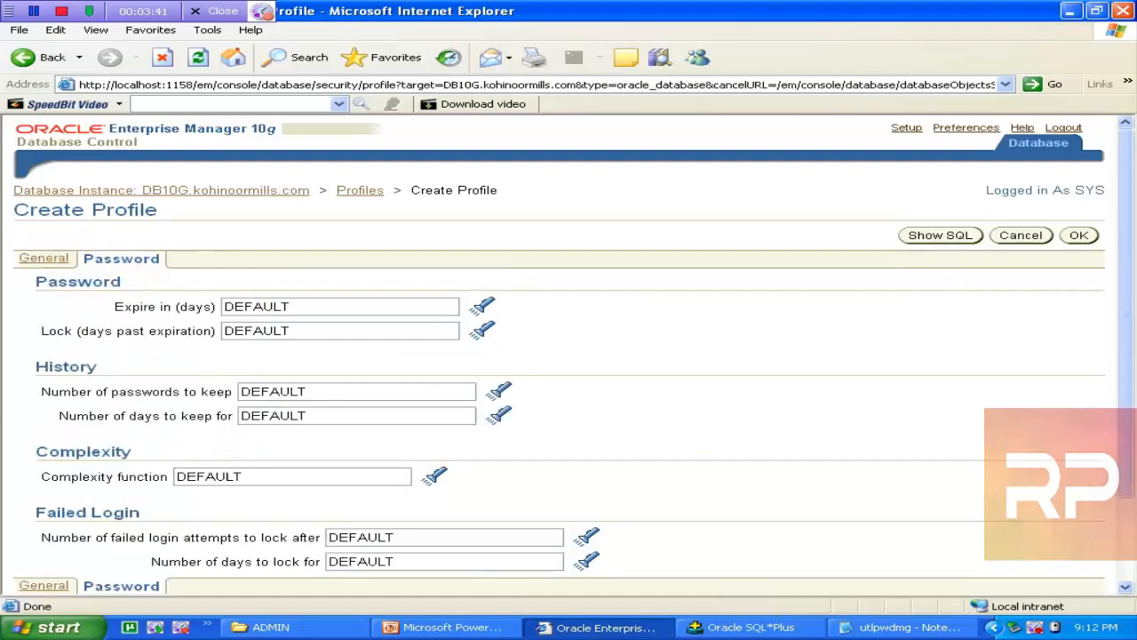
pyautogui.doubleClick(325, 309)
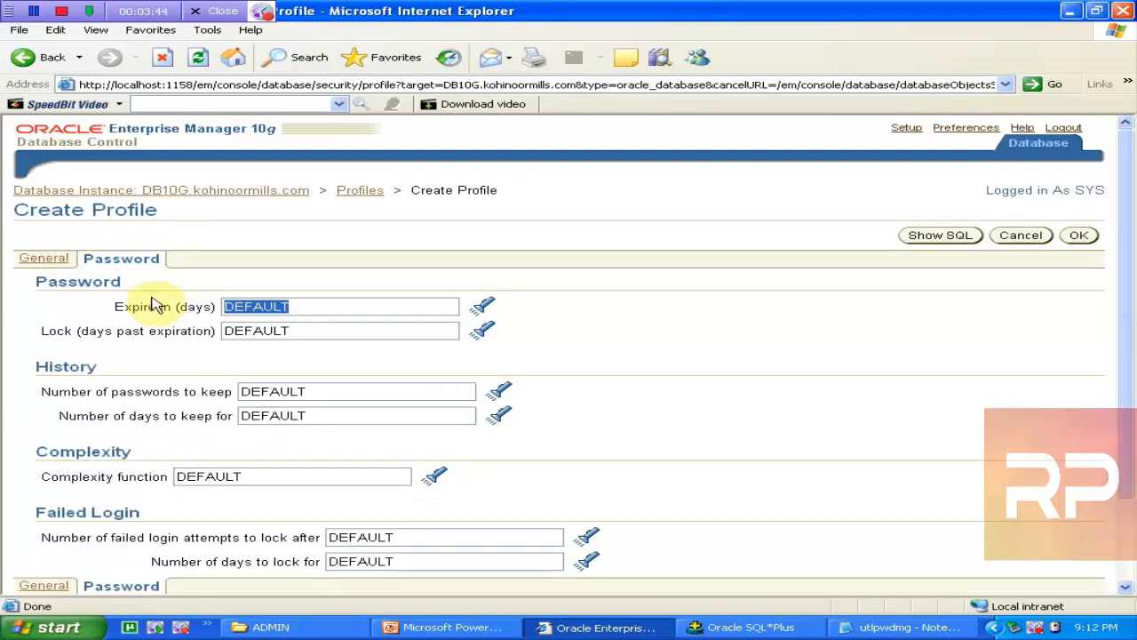
pyautogui.write('4')
pyautogui.doubleClick(308, 333)
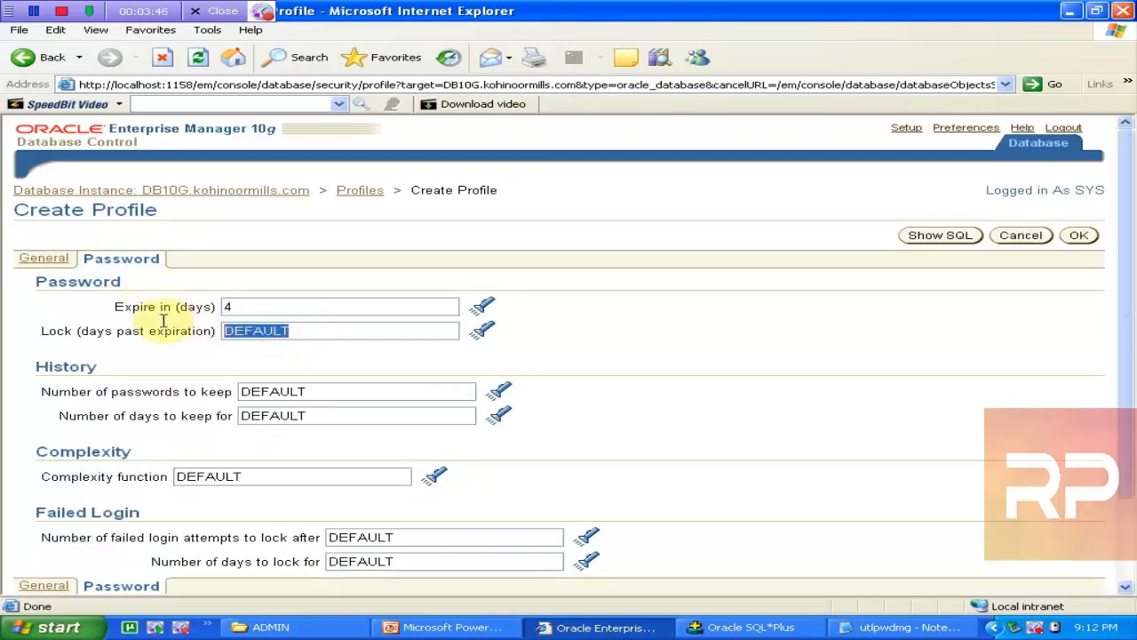
pyautogui.write('2')
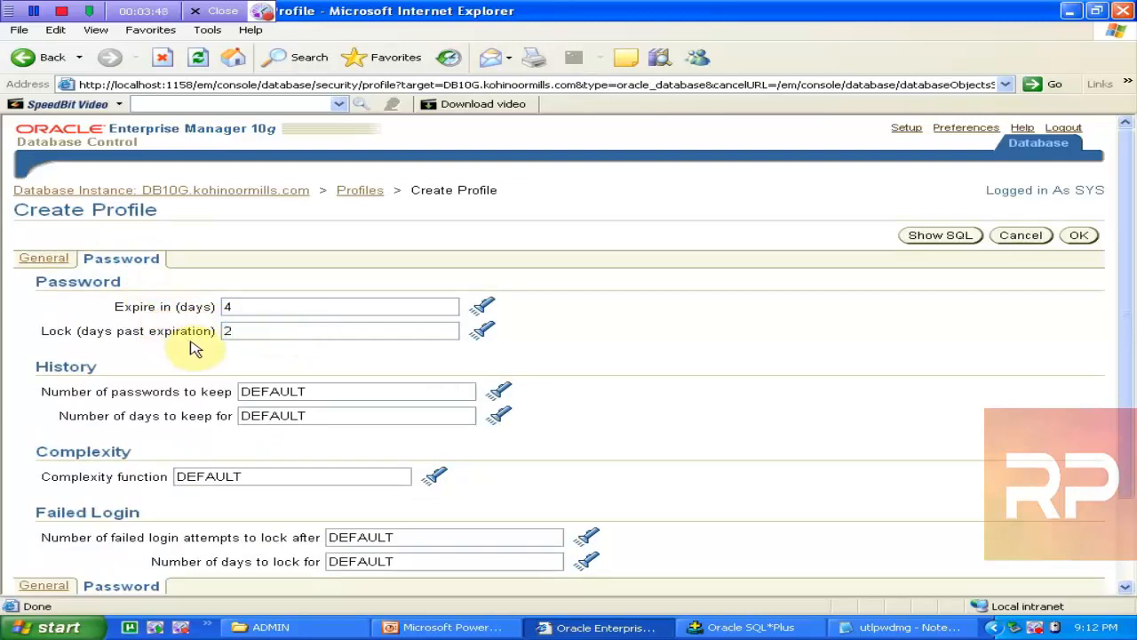
pyautogui.doubleClick(322, 391)
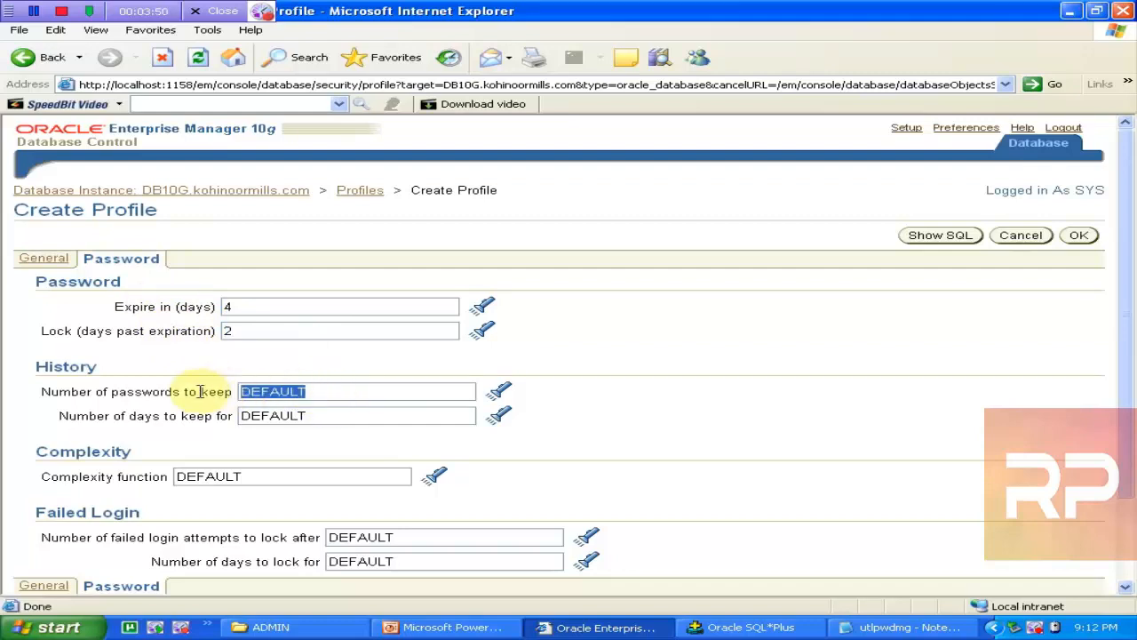
pyautogui.write('5')
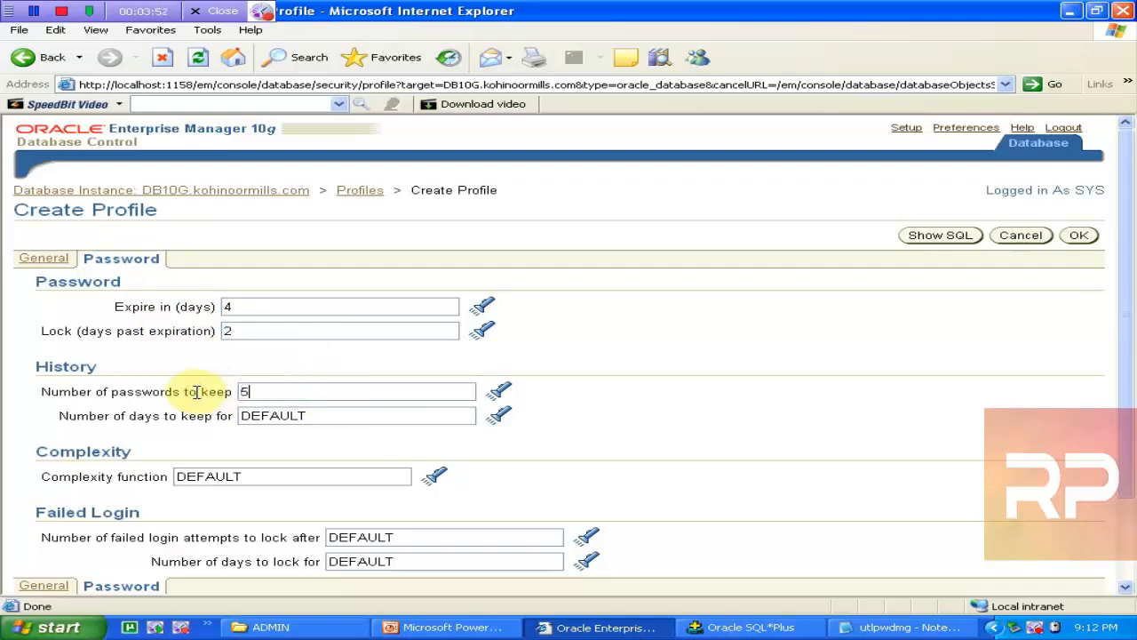
pyautogui.click(311, 479)
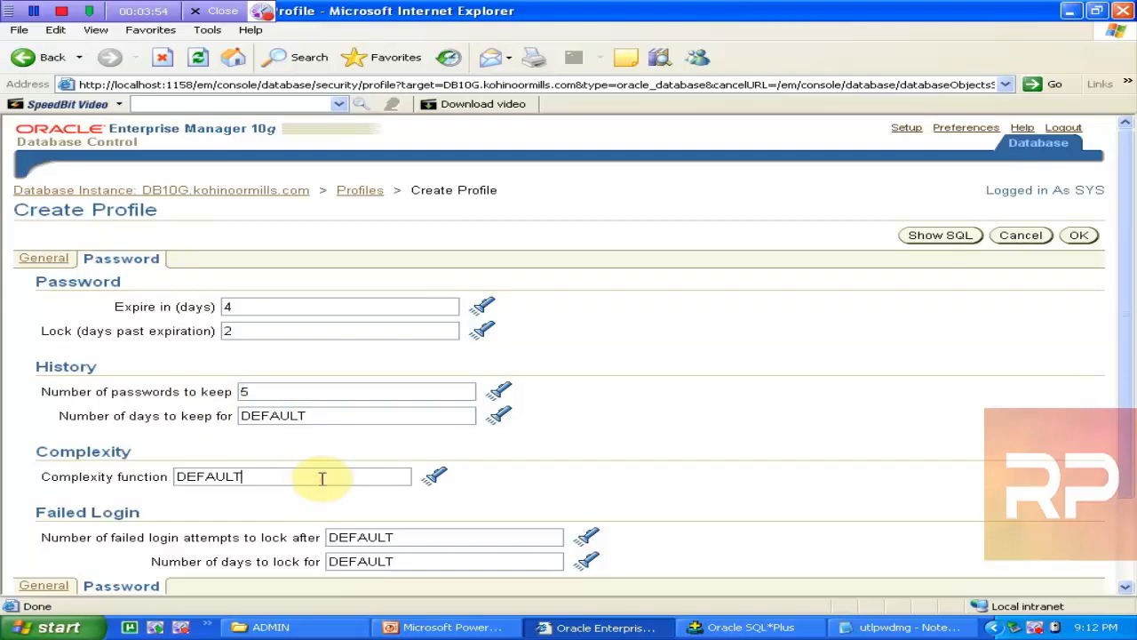
pyautogui.click(434, 481)
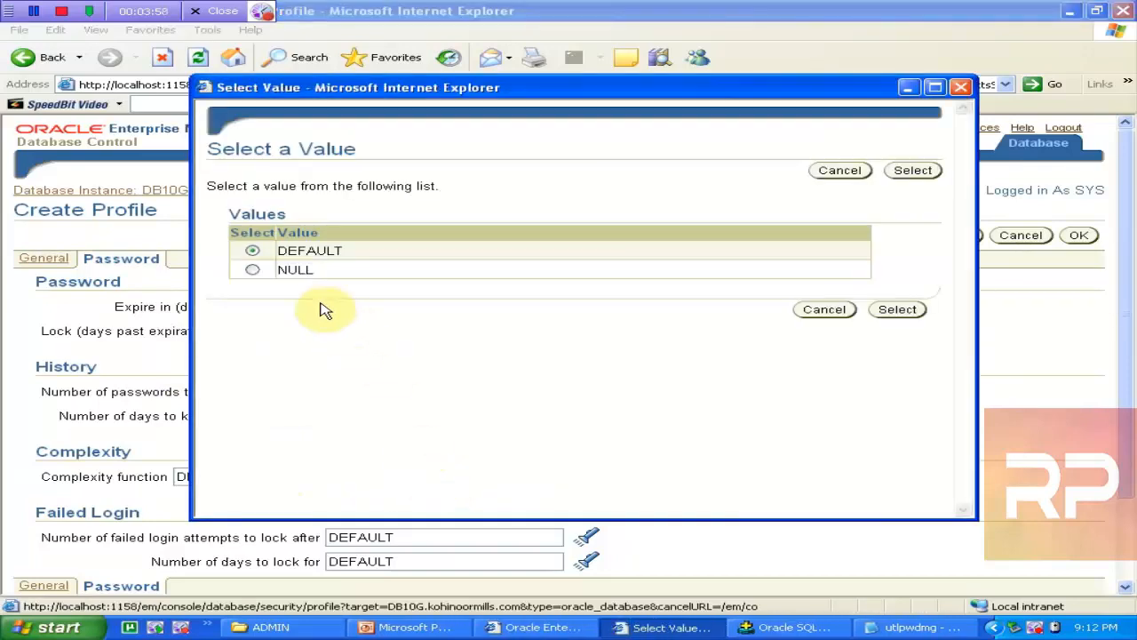
pyautogui.click(824, 310)
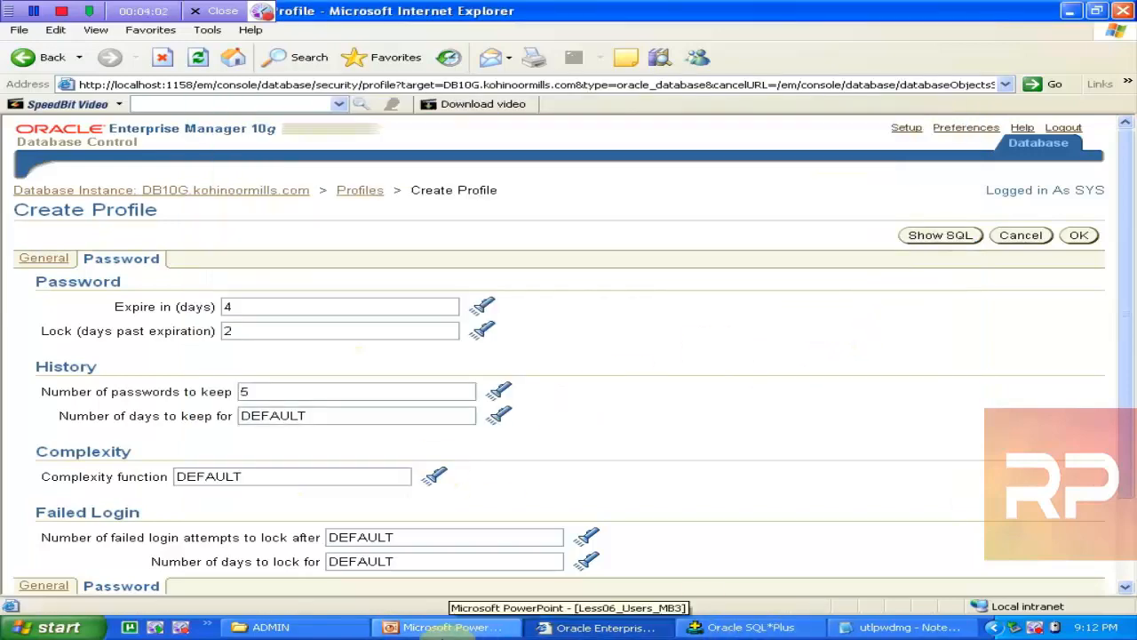
pyautogui.click(449, 627)
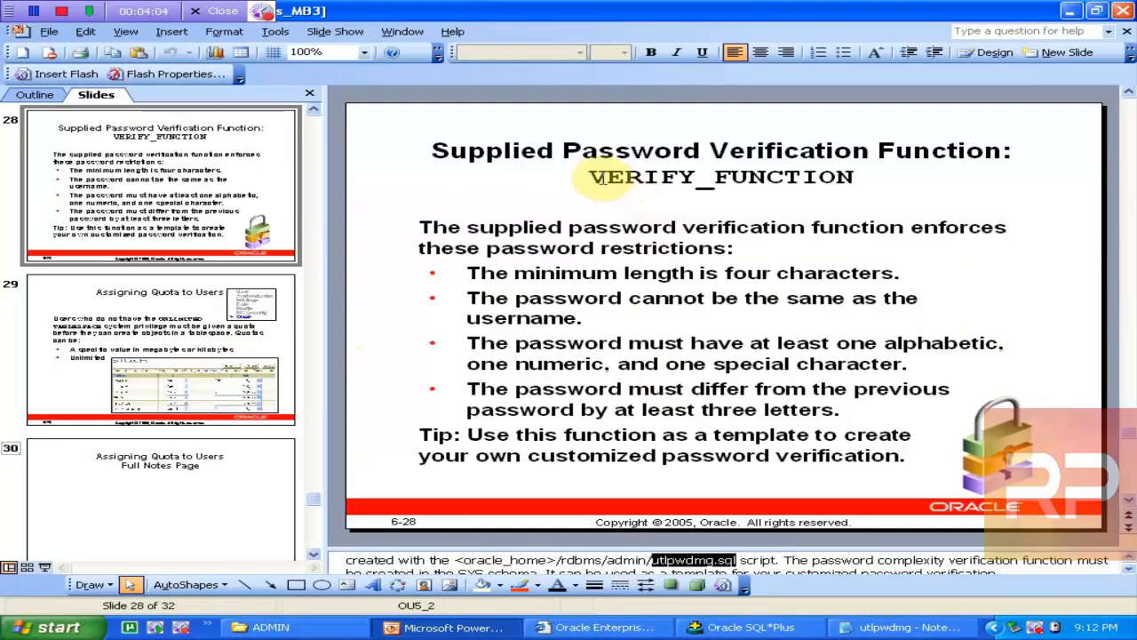
pyautogui.moveTo(591, 177); pyautogui.dragTo(860, 172)
pyautogui.hotkey('ctrl', 'c')
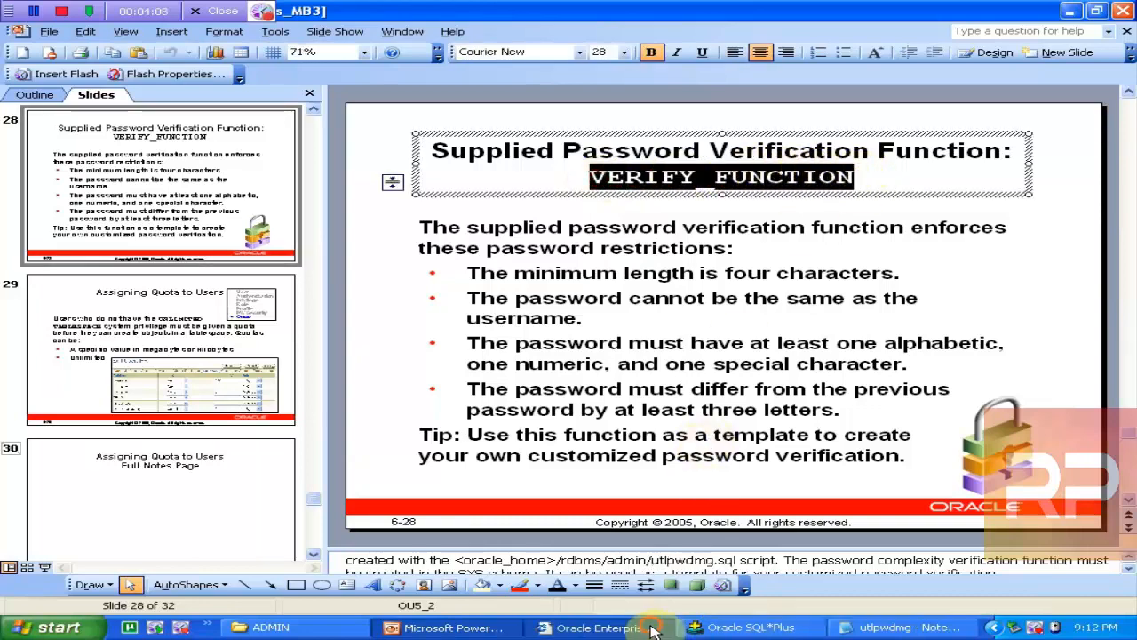
pyautogui.click(597, 627)
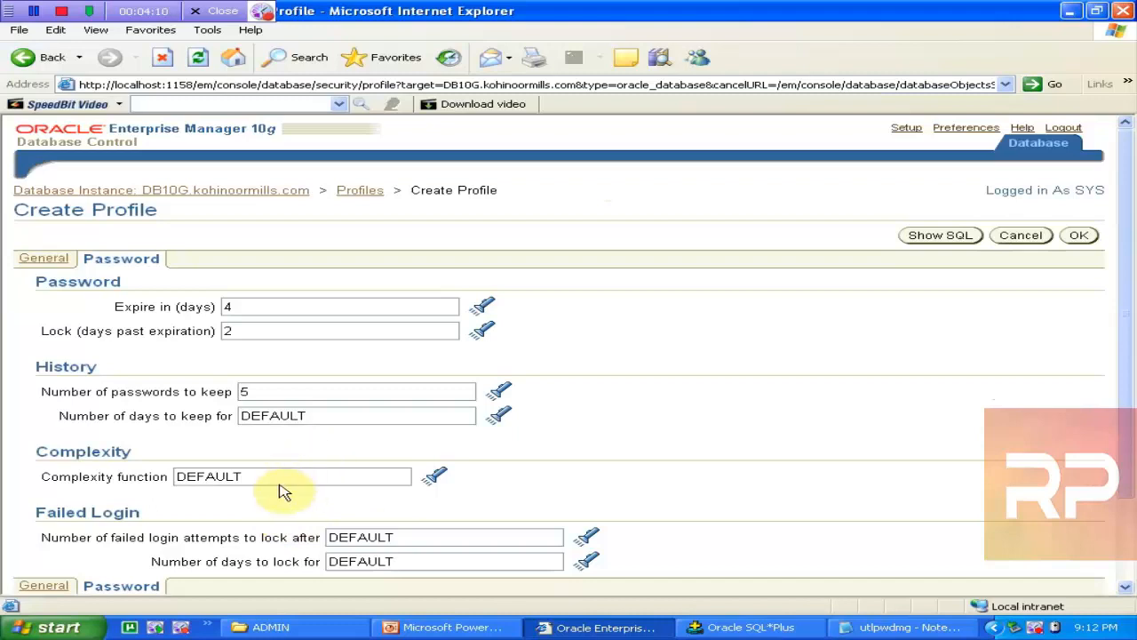
# Step: Set complexity function VERIFY_FUNCTION, 3 failed login attempts and 2/24 days to lock
pyautogui.moveTo(278, 481); pyautogui.dragTo(62, 471)
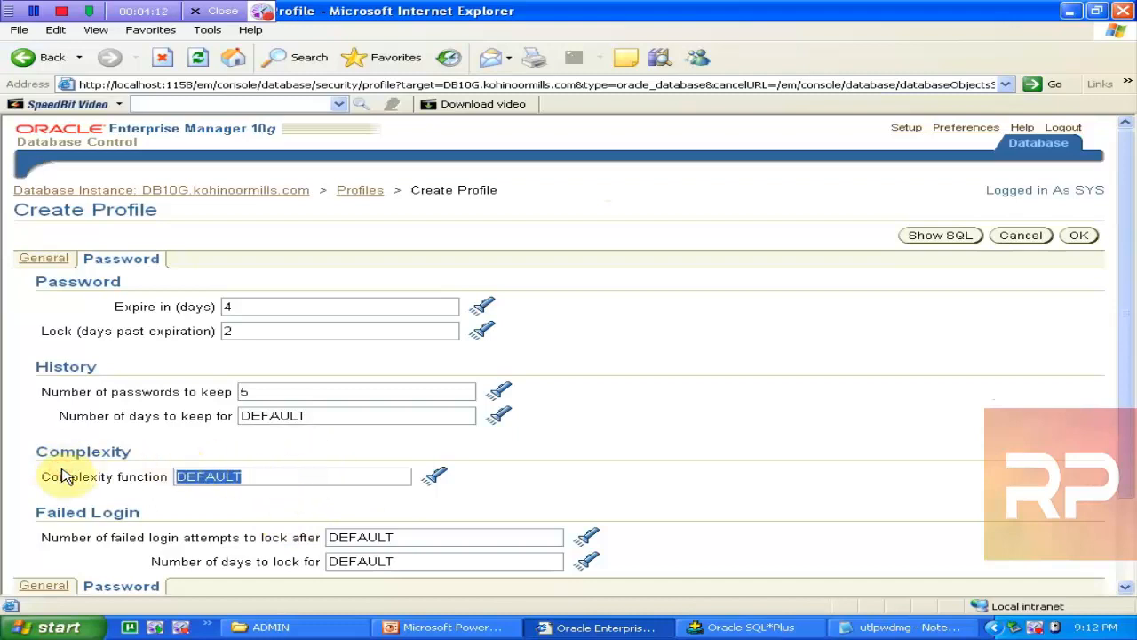
pyautogui.hotkey('ctrl', 'v')
pyautogui.click(1121, 277)
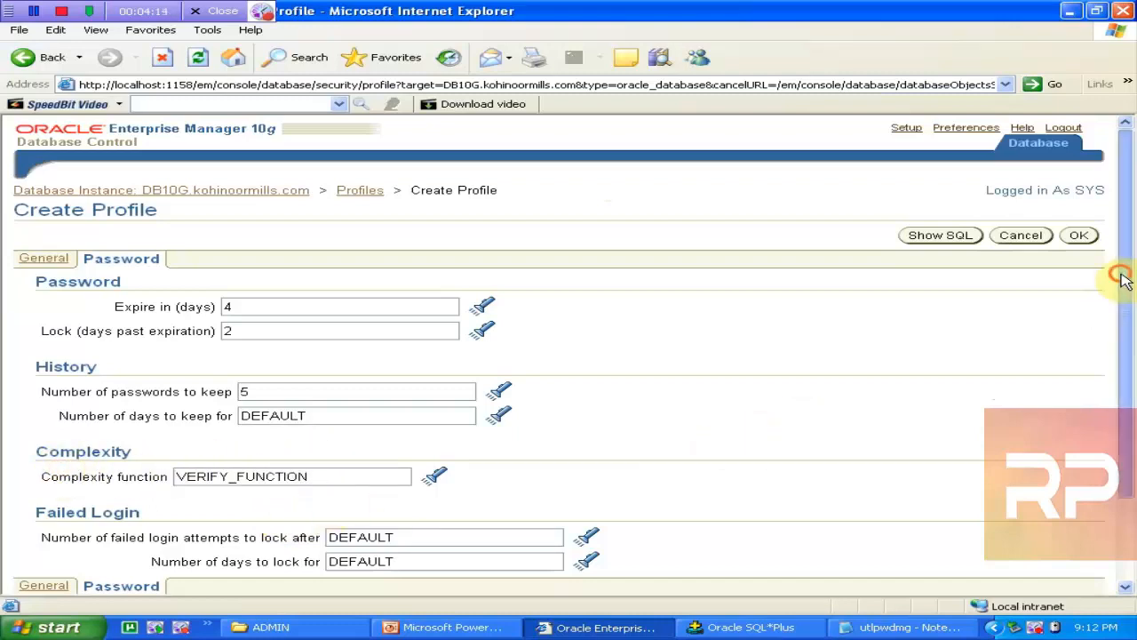
pyautogui.moveTo(1121, 277); pyautogui.dragTo(1126, 368)
pyautogui.click(488, 431)
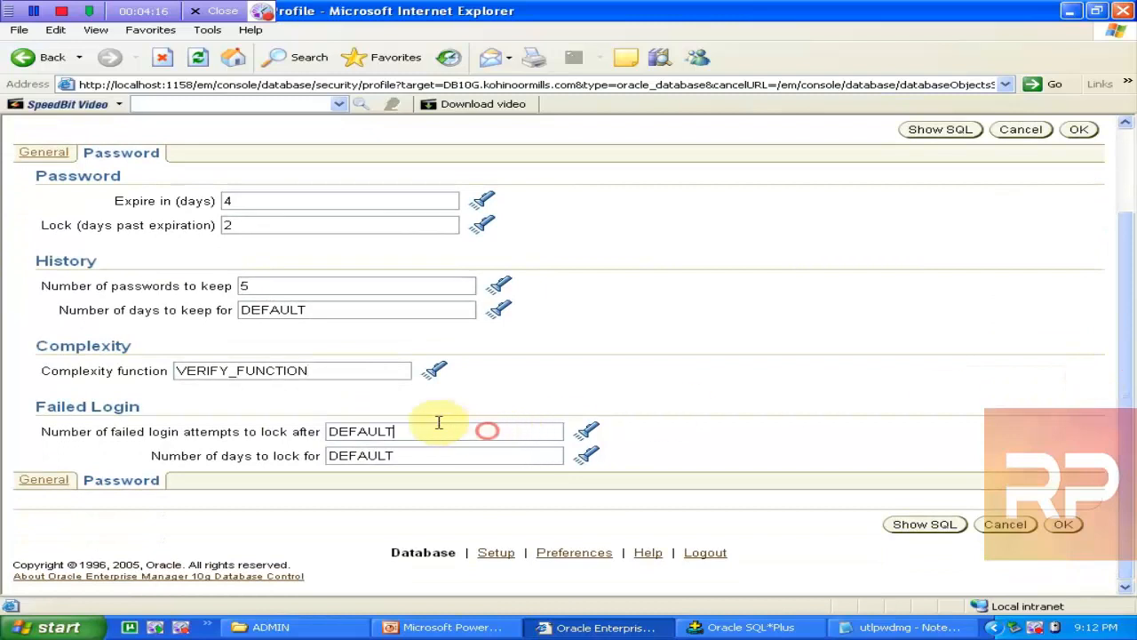
pyautogui.moveTo(438, 422); pyautogui.dragTo(288, 422)
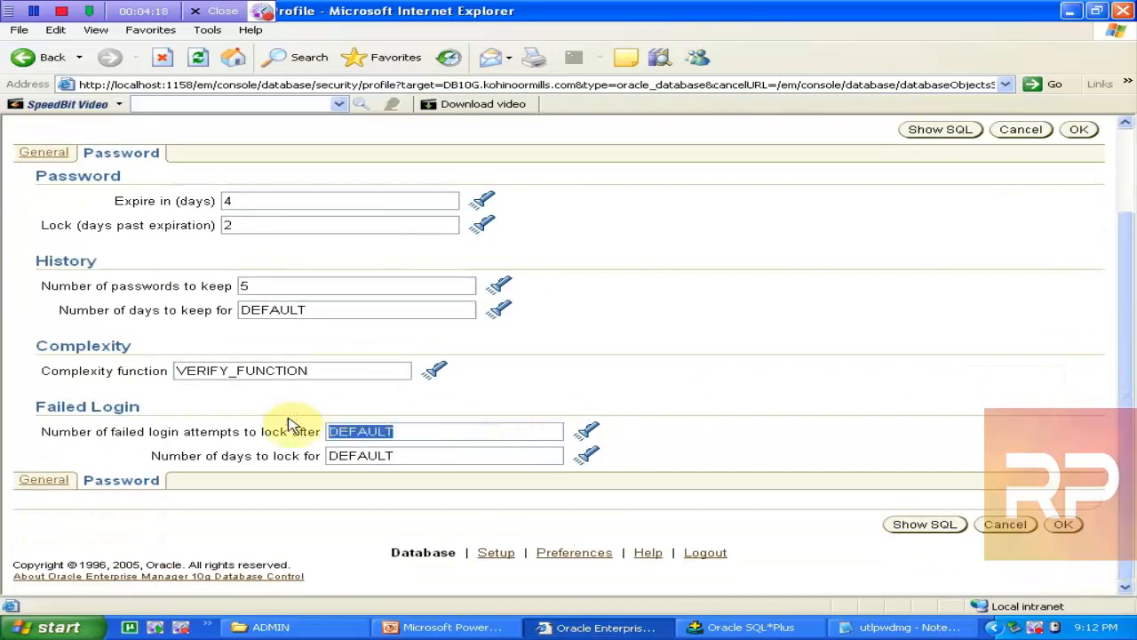
pyautogui.write('3')
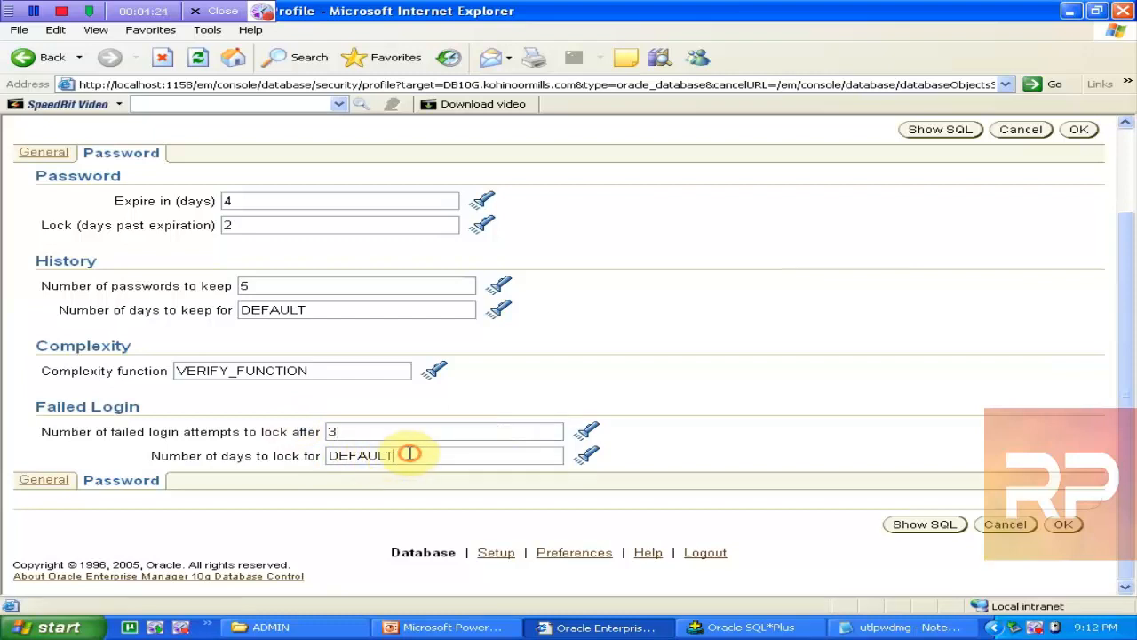
pyautogui.moveTo(409, 454); pyautogui.dragTo(299, 436)
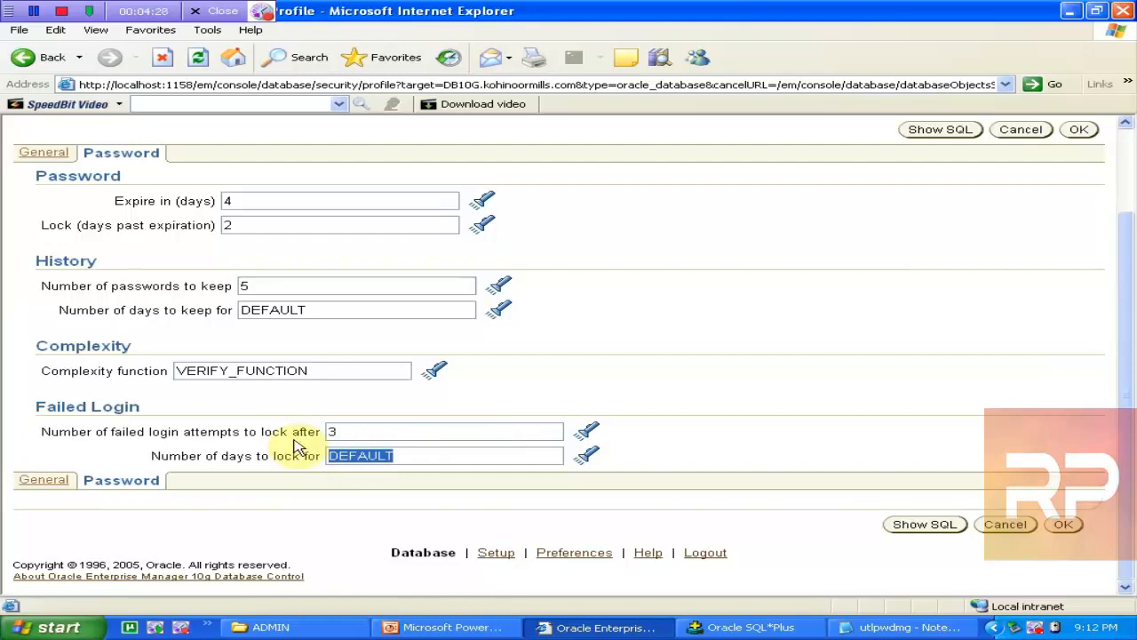
pyautogui.write('2/24')
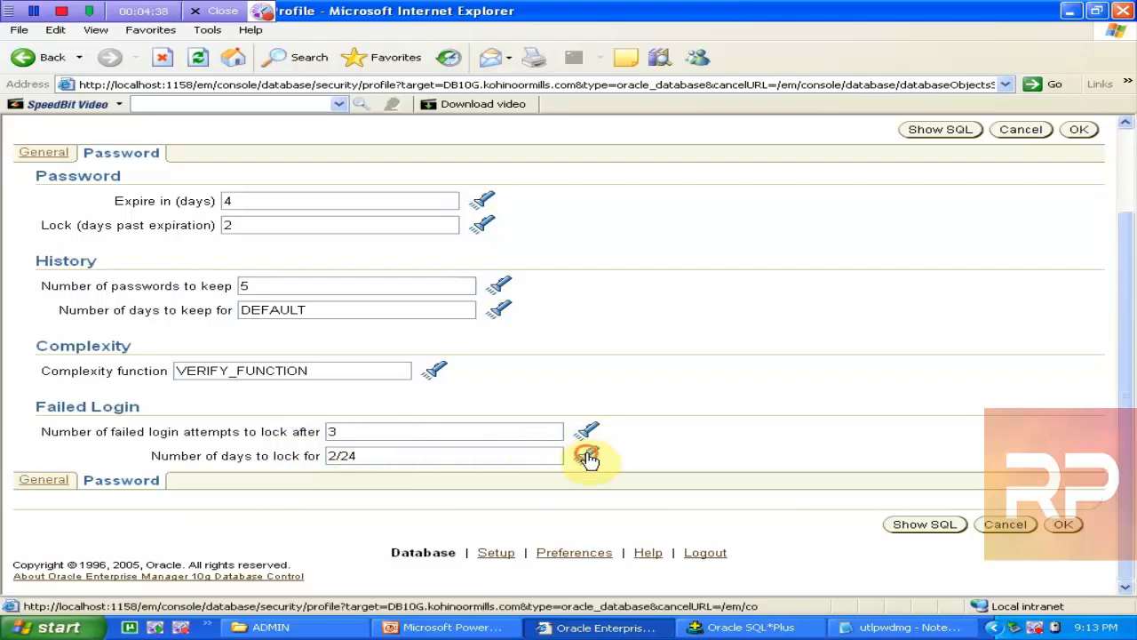
# Step: Browse the preset value lists for lock days, passwords to keep and days to keep without changing them
pyautogui.click(586, 456)
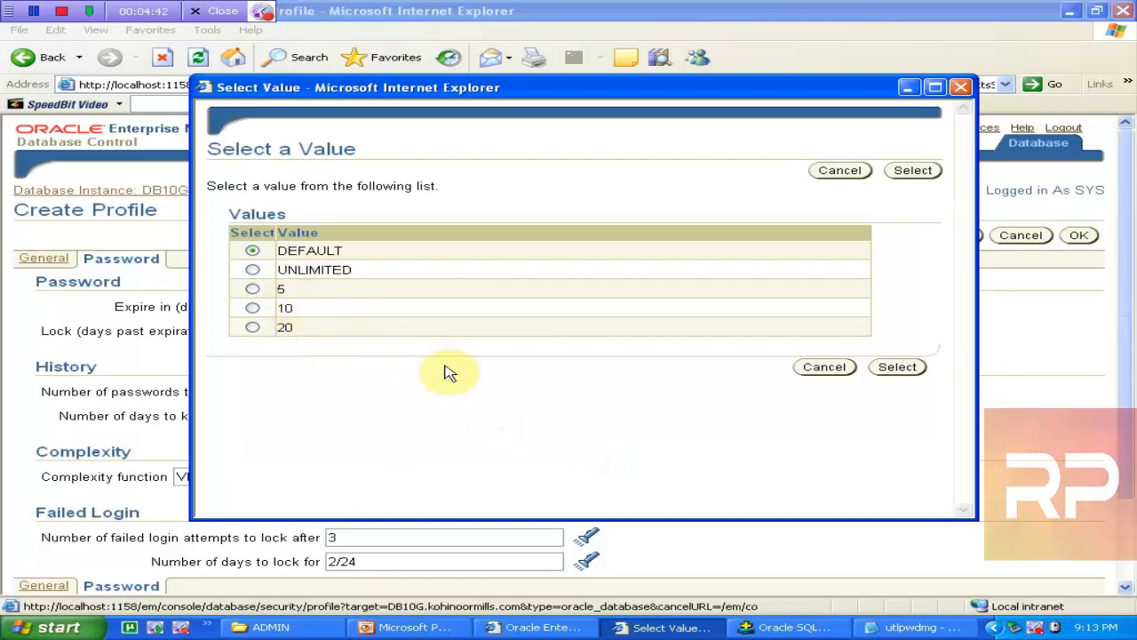
pyautogui.click(821, 368)
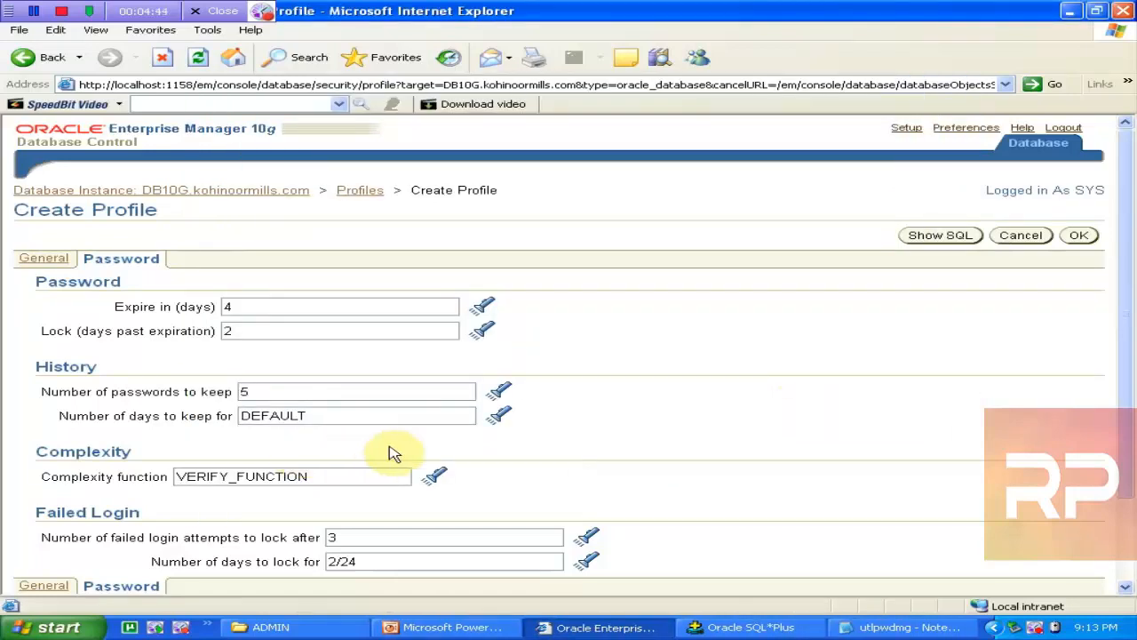
pyautogui.click(407, 391)
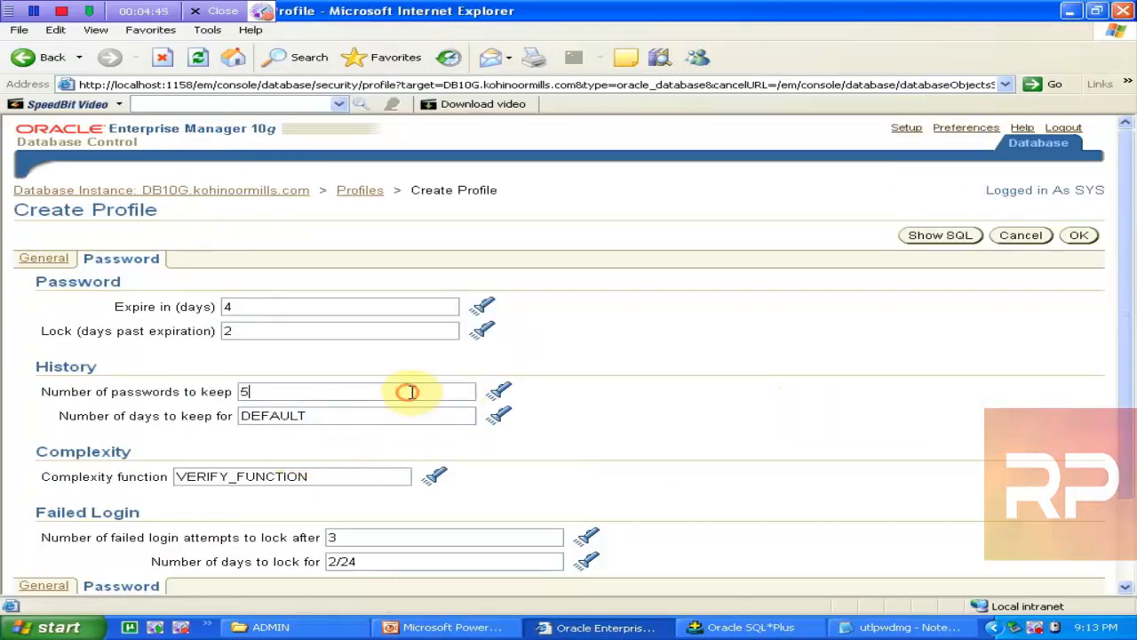
pyautogui.click(499, 393)
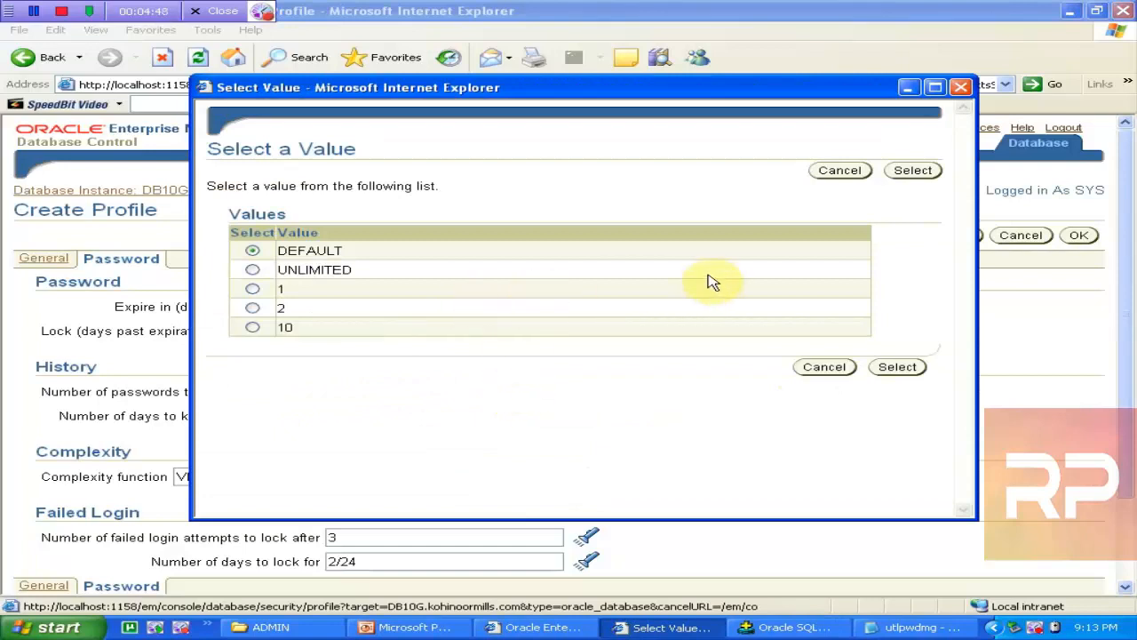
pyautogui.click(961, 88)
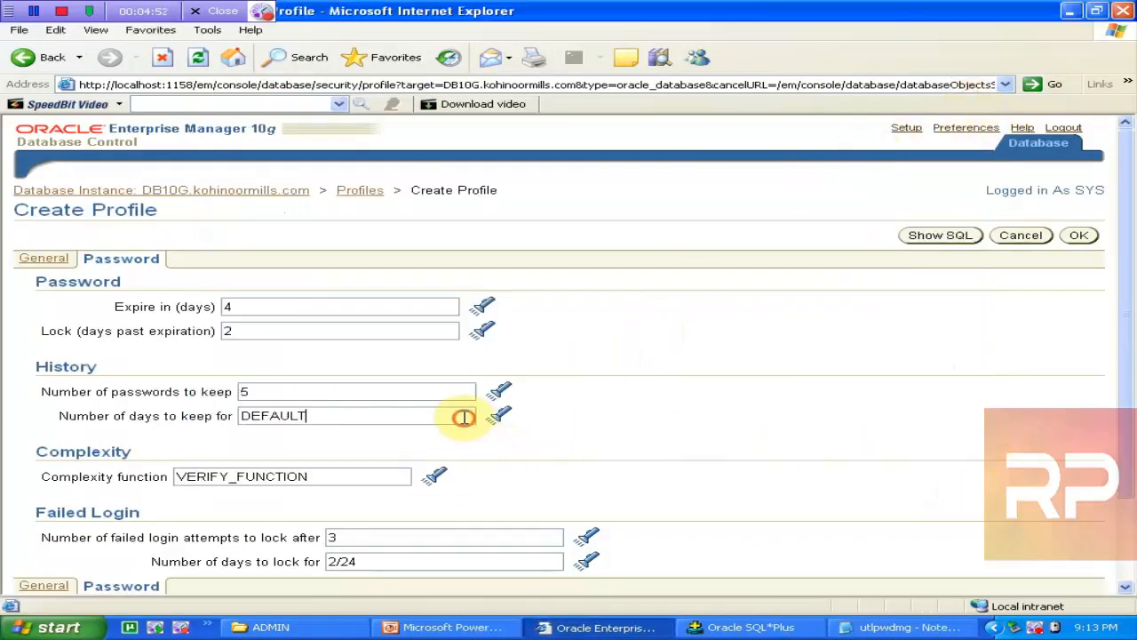
pyautogui.click(499, 416)
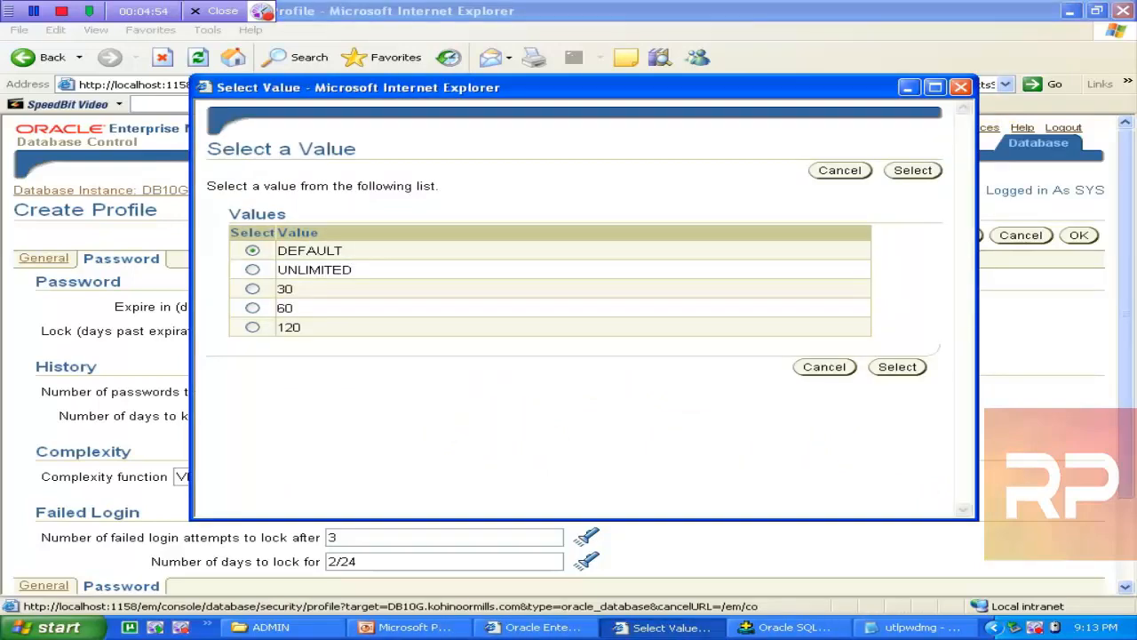
pyautogui.click(962, 89)
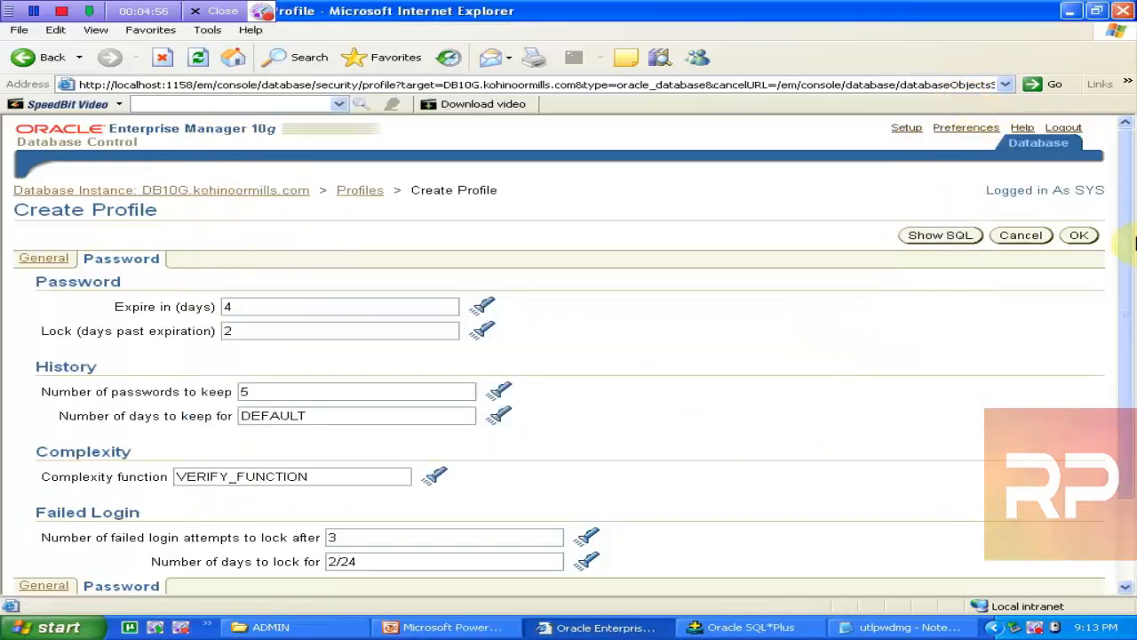
pyautogui.moveTo(1124, 234); pyautogui.dragTo(1131, 307)
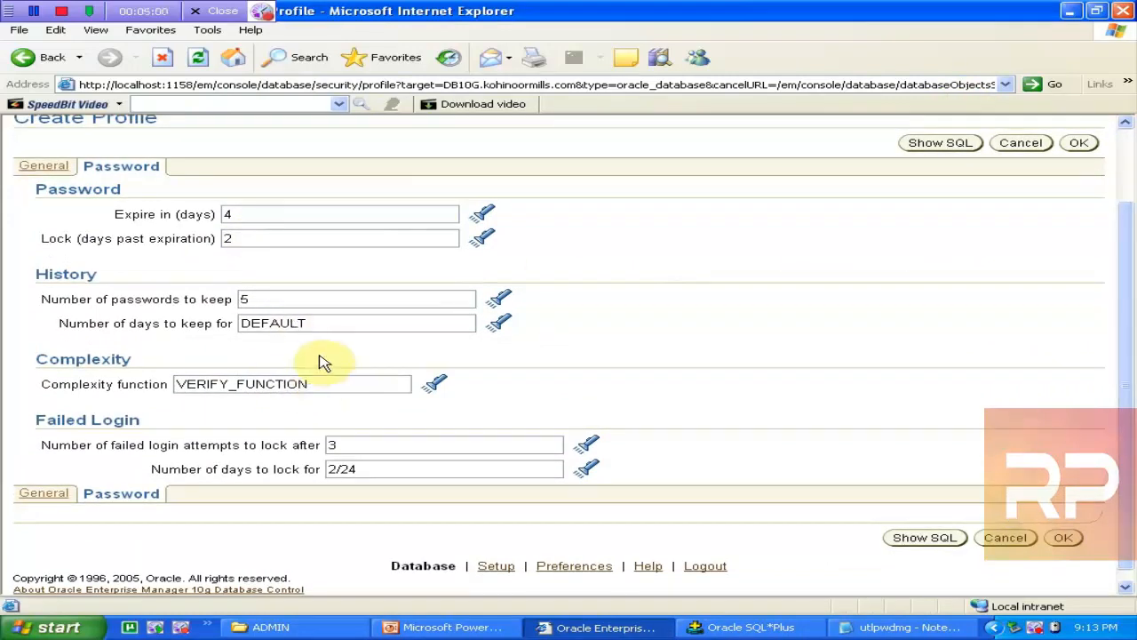
# Step: Review the password settings: expiry 4 days, lock 2, keep 5, VERIFY_FUNCTION, 3 failed logins
pyautogui.click(249, 214)
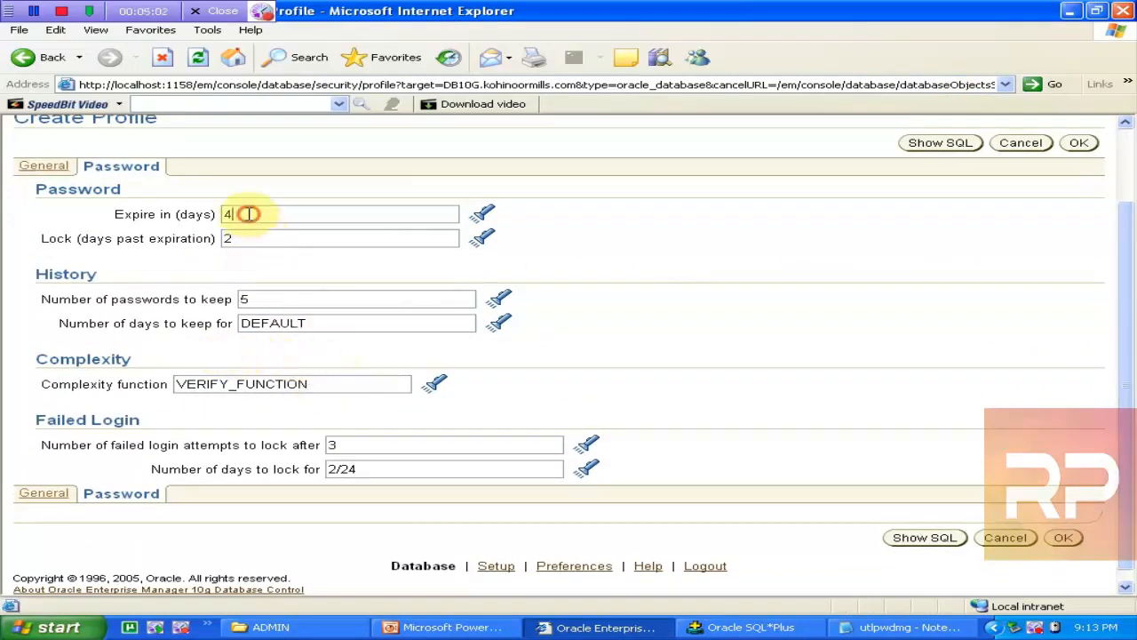
pyautogui.moveTo(249, 214); pyautogui.dragTo(217, 211)
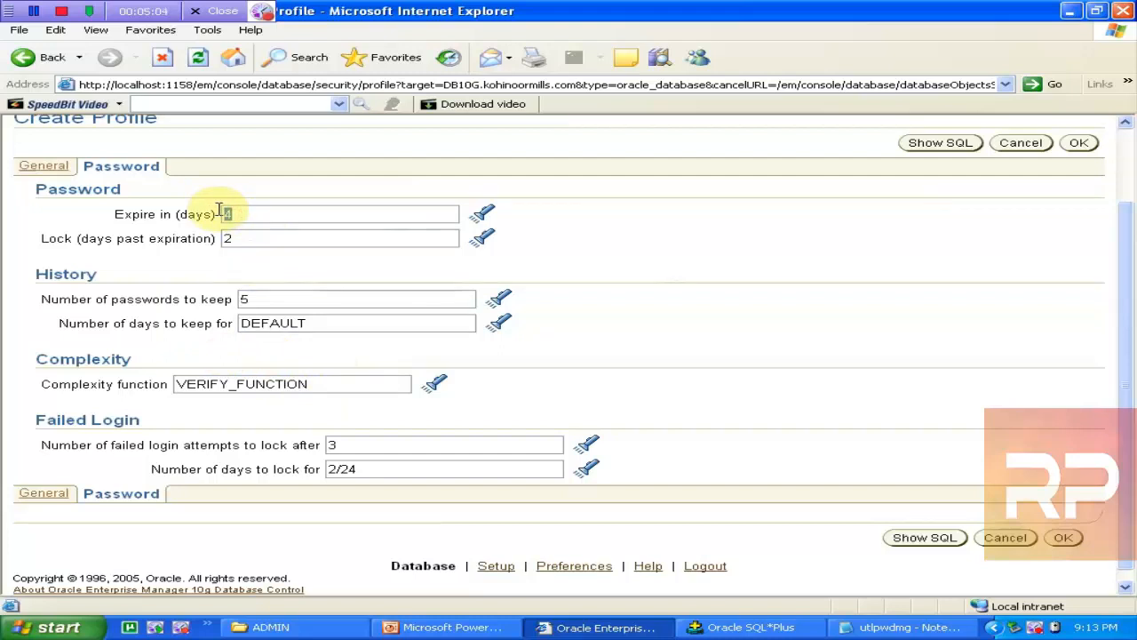
pyautogui.moveTo(249, 238); pyautogui.dragTo(181, 235)
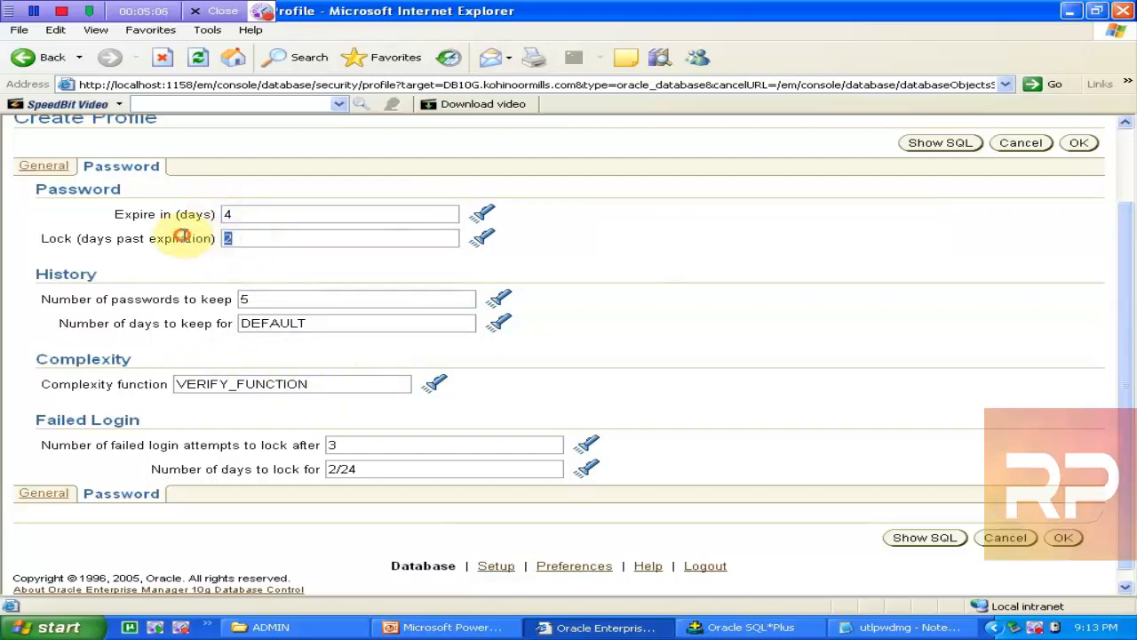
pyautogui.moveTo(264, 299); pyautogui.dragTo(243, 299)
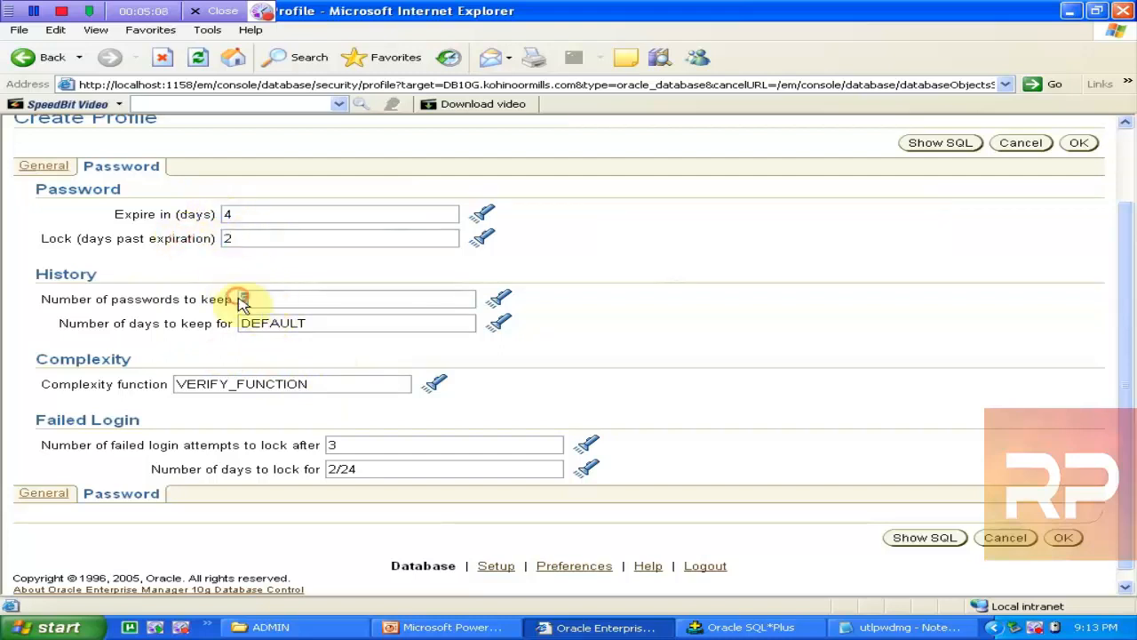
pyautogui.moveTo(330, 383); pyautogui.dragTo(201, 374)
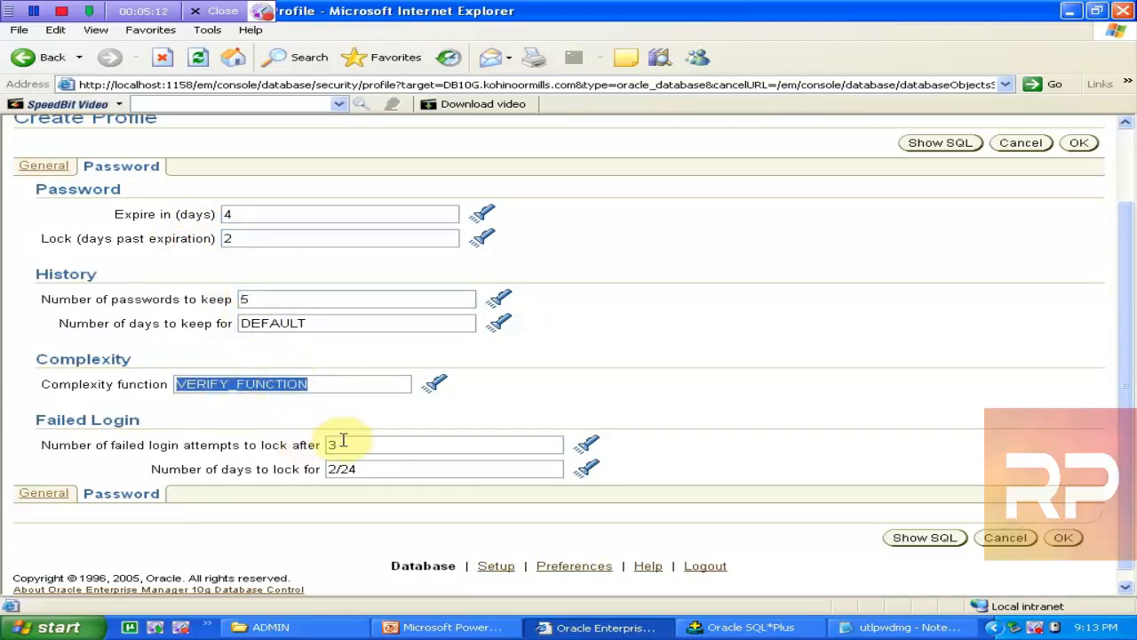
pyautogui.moveTo(342, 445); pyautogui.dragTo(322, 441)
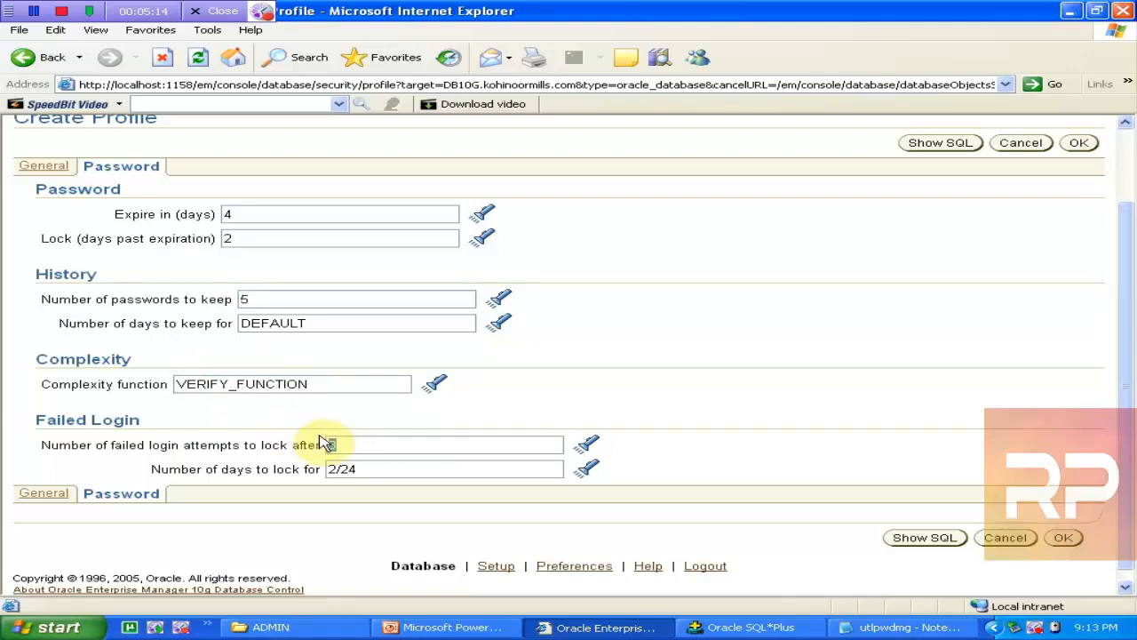
# Step: Highlight the verify_function name in the SQL*Plus script, then return to the profile page
pyautogui.click(775, 626)
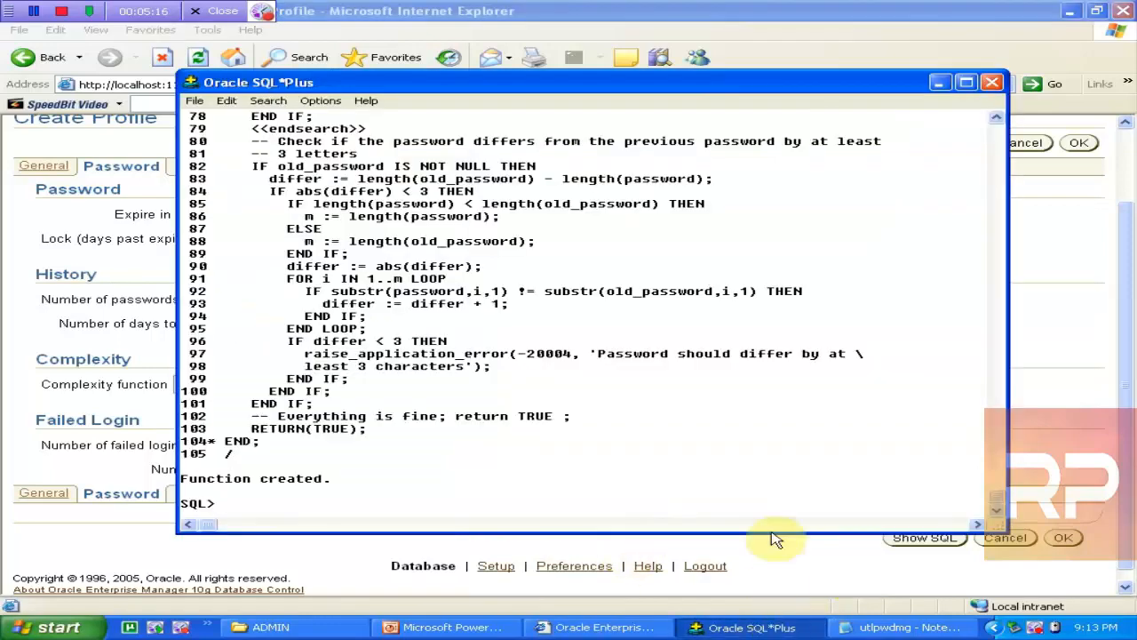
pyautogui.click(997, 209)
pyautogui.click(997, 209)
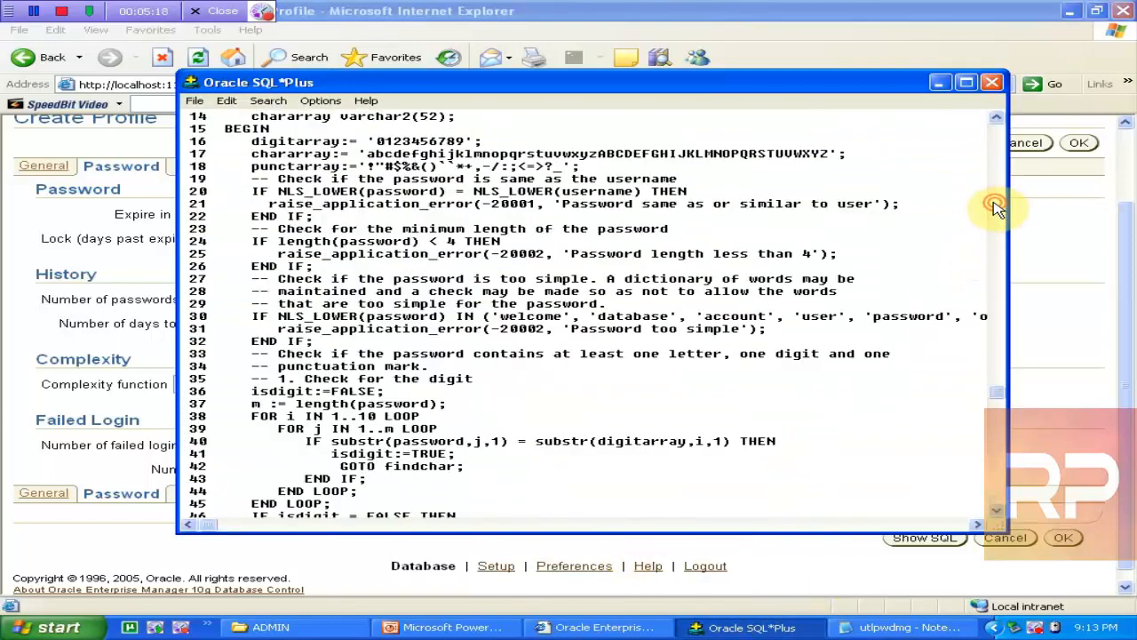
pyautogui.click(997, 209)
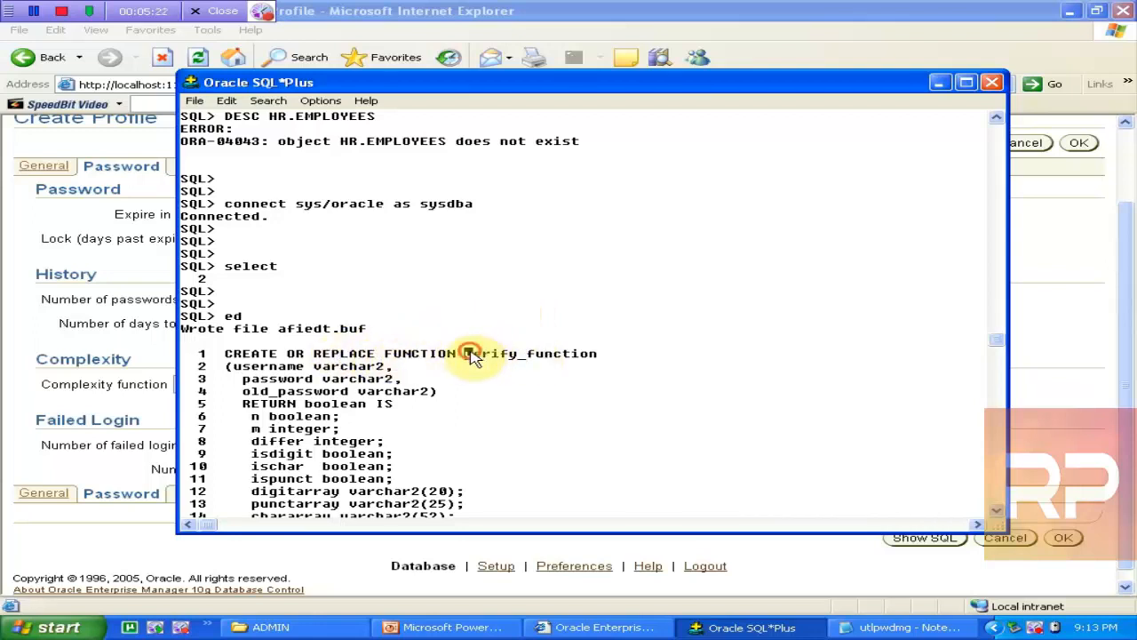
pyautogui.moveTo(465, 355); pyautogui.dragTo(703, 355)
pyautogui.click(939, 83)
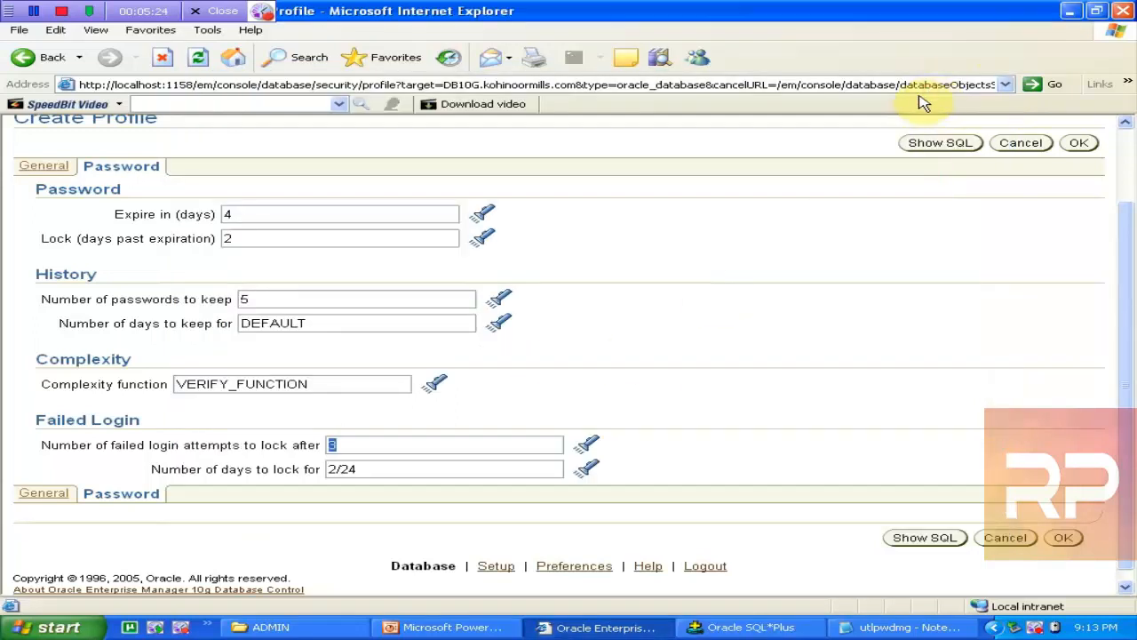
# Step: Change the password days-to-keep value to unlimited to clear the keepDays error
pyautogui.moveTo(1134, 291); pyautogui.dragTo(1110, 206)
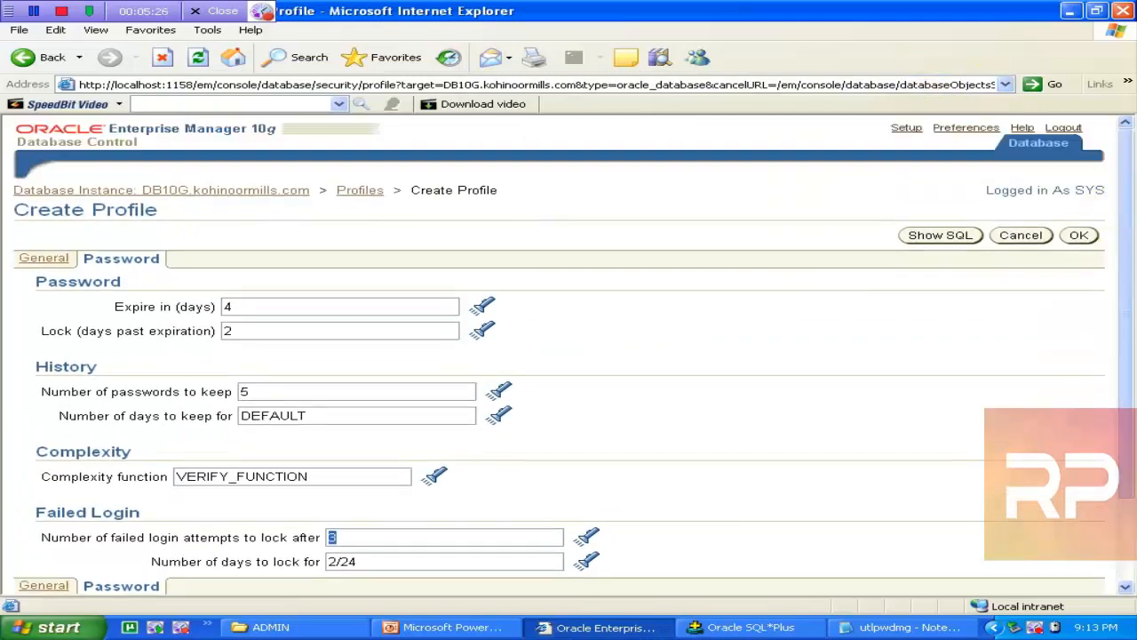
pyautogui.click(45, 260)
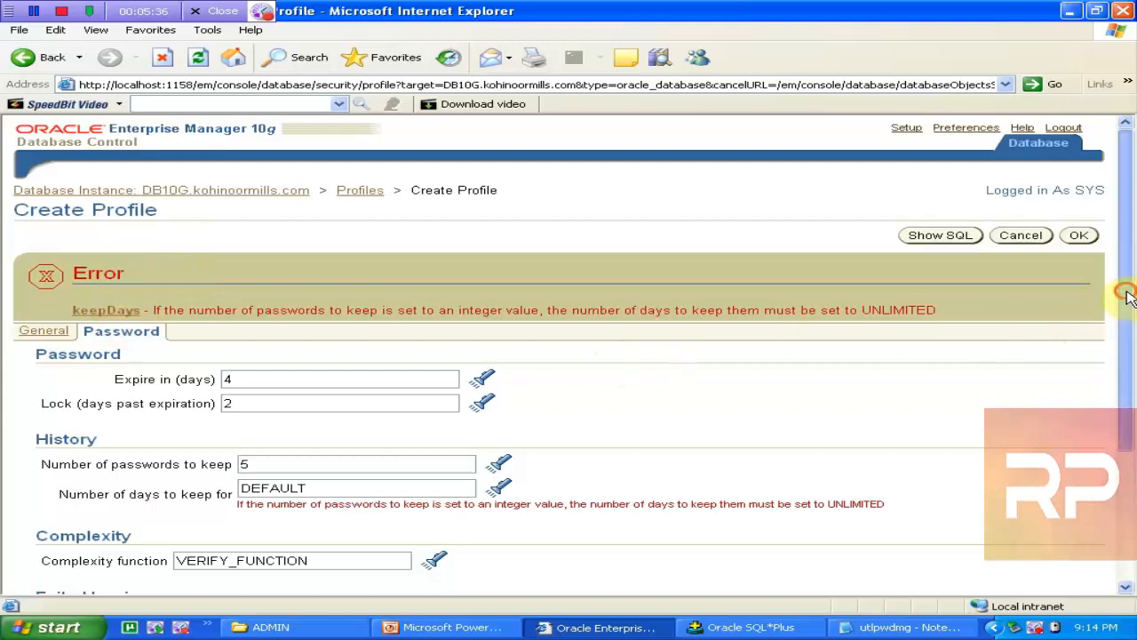
pyautogui.moveTo(1125, 297); pyautogui.dragTo(1132, 348)
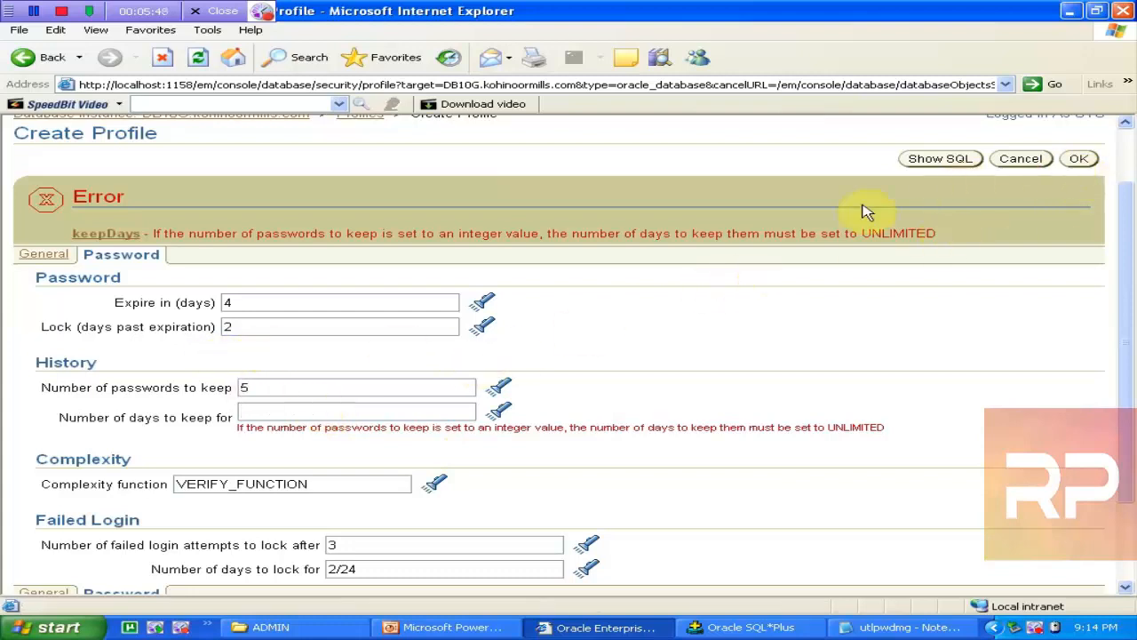
pyautogui.click(1080, 158)
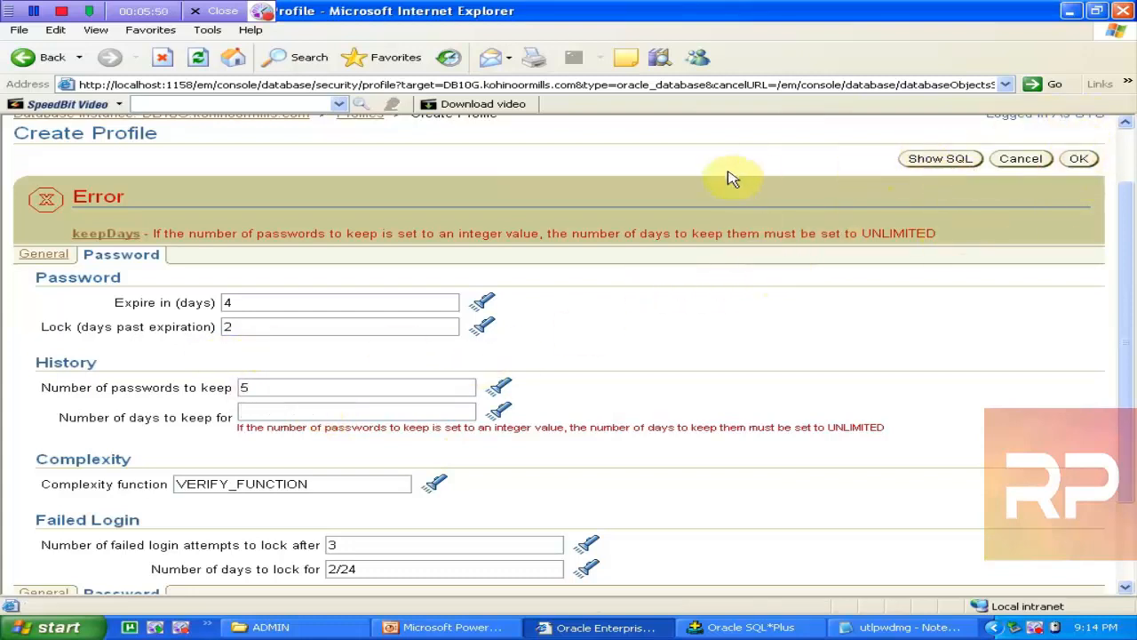
pyautogui.click(36, 255)
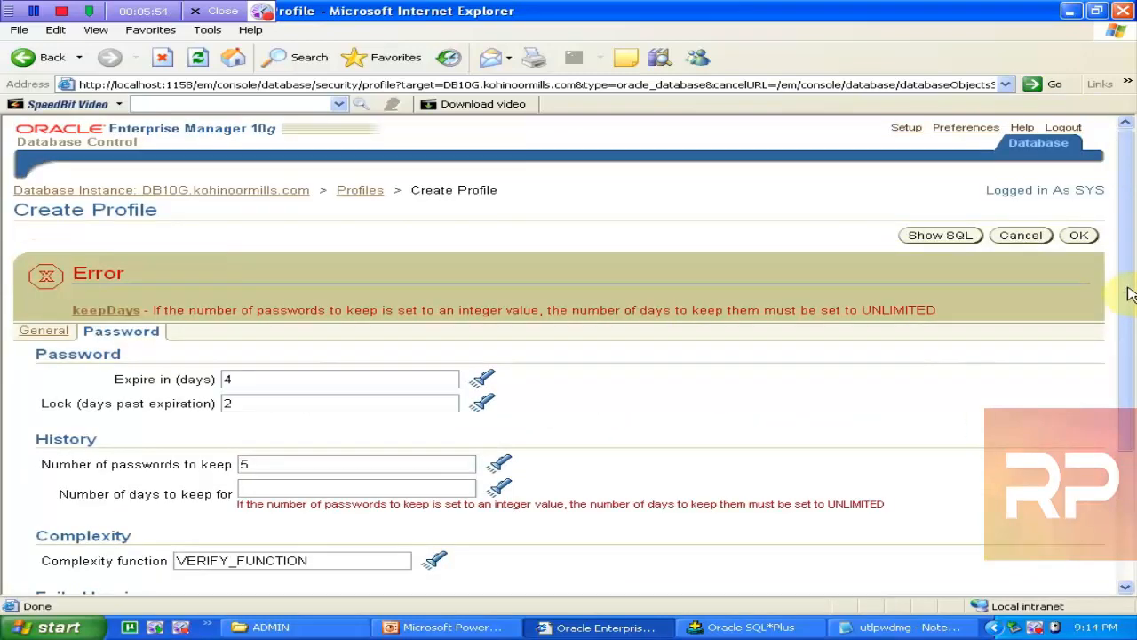
pyautogui.moveTo(1126, 281); pyautogui.dragTo(1127, 317)
pyautogui.click(289, 431)
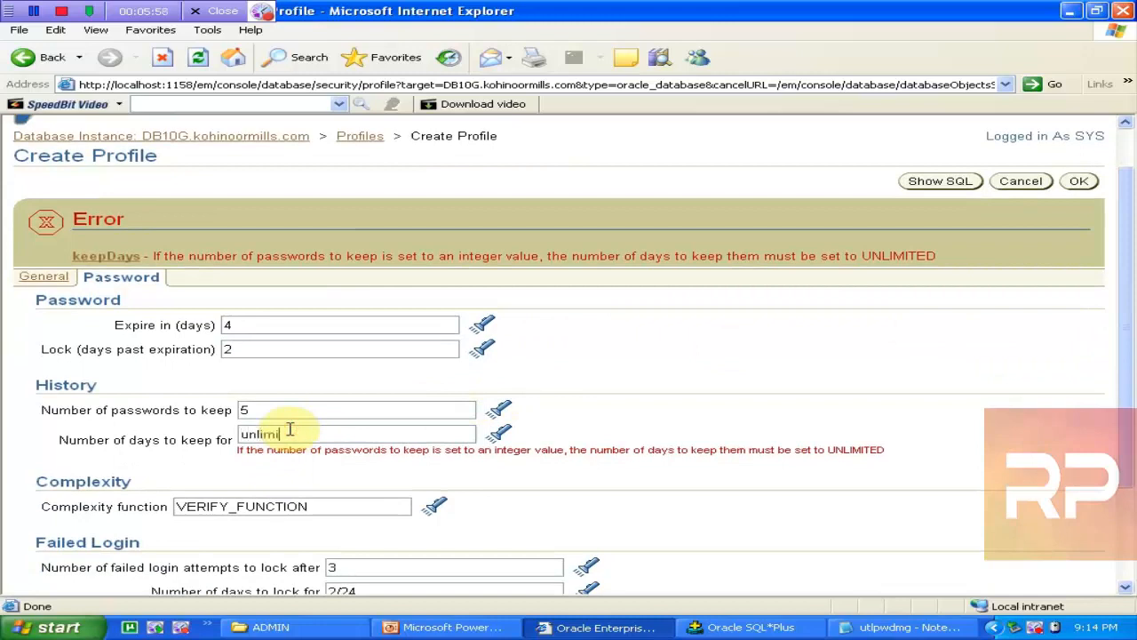
pyautogui.click(44, 278)
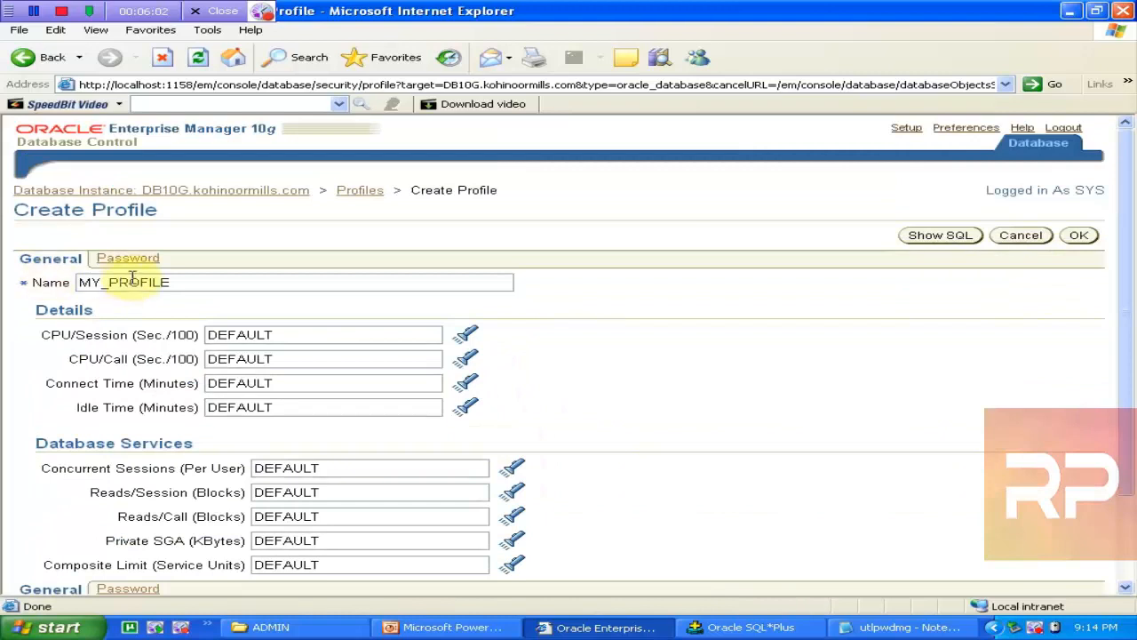
pyautogui.click(133, 259)
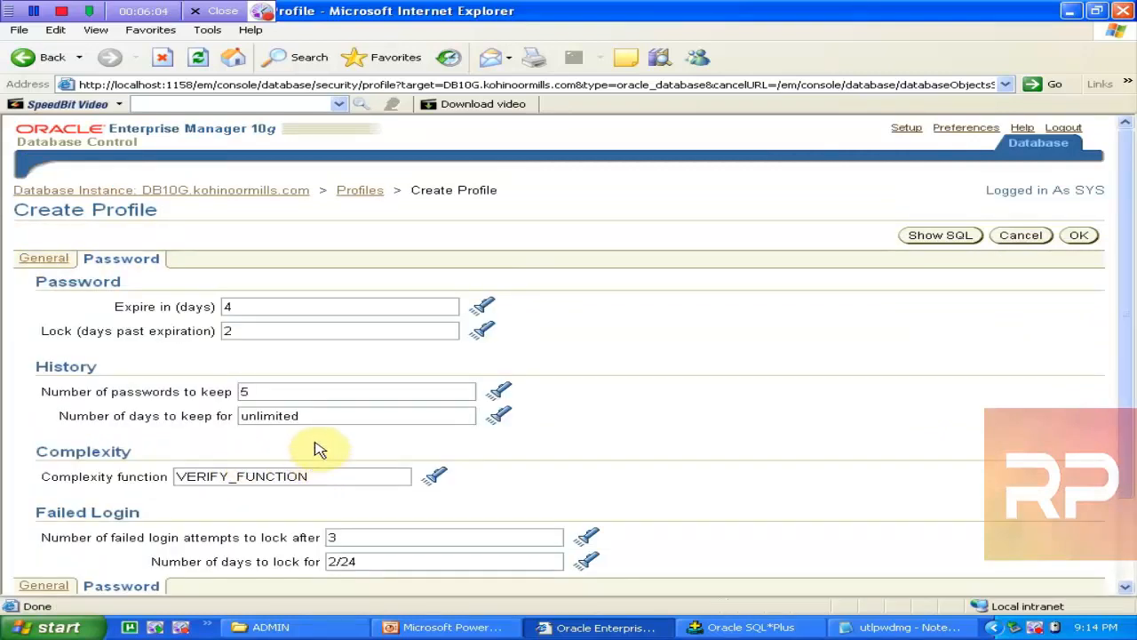
pyautogui.click(293, 415)
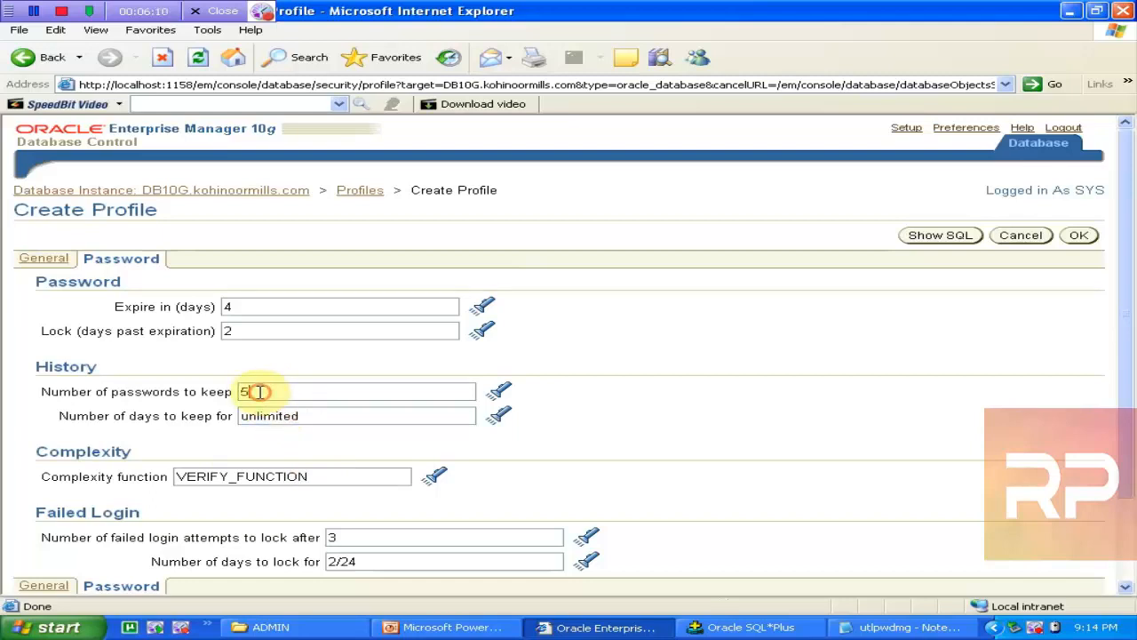
pyautogui.click(266, 415)
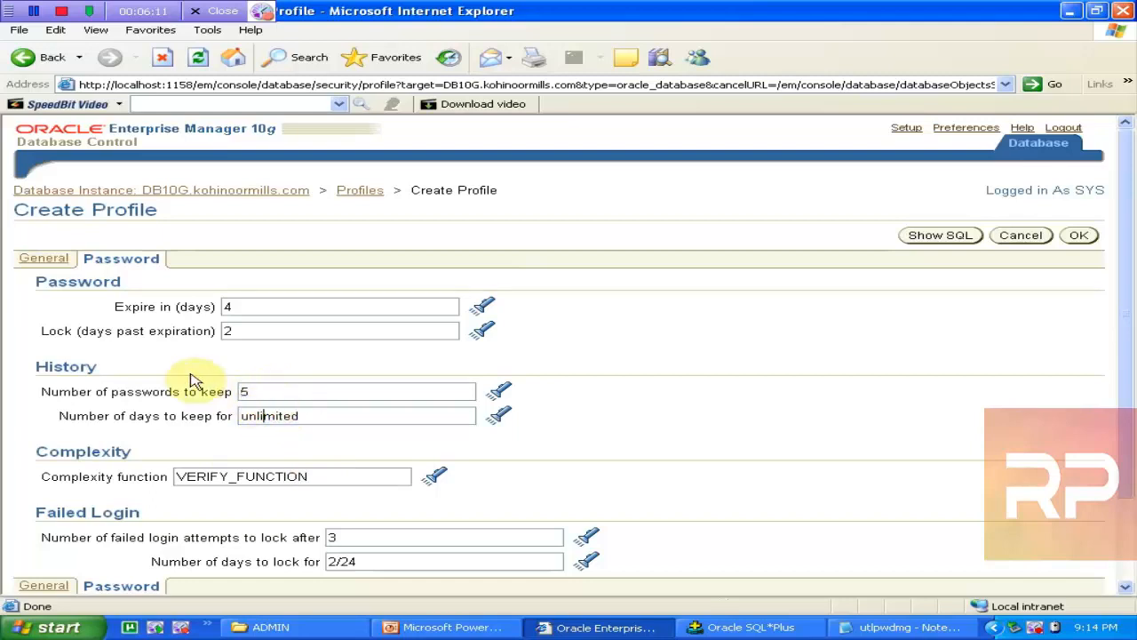
pyautogui.click(44, 258)
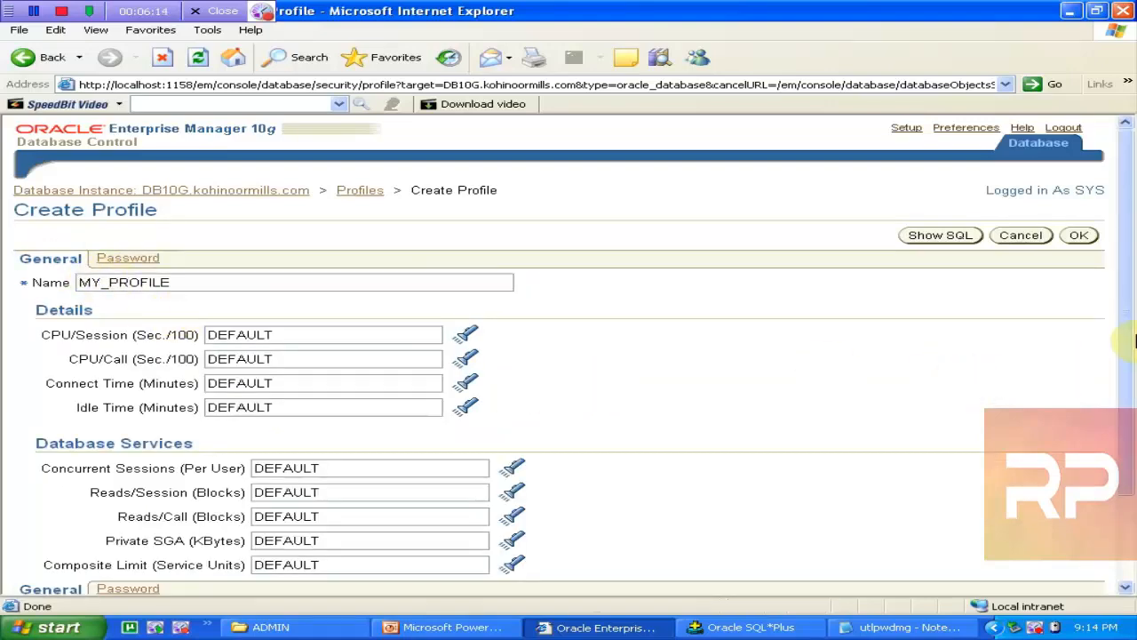
# Step: Set Idle Time to 30 minutes and Concurrent Sessions per user to 3
pyautogui.moveTo(1124, 286); pyautogui.dragTo(1132, 349)
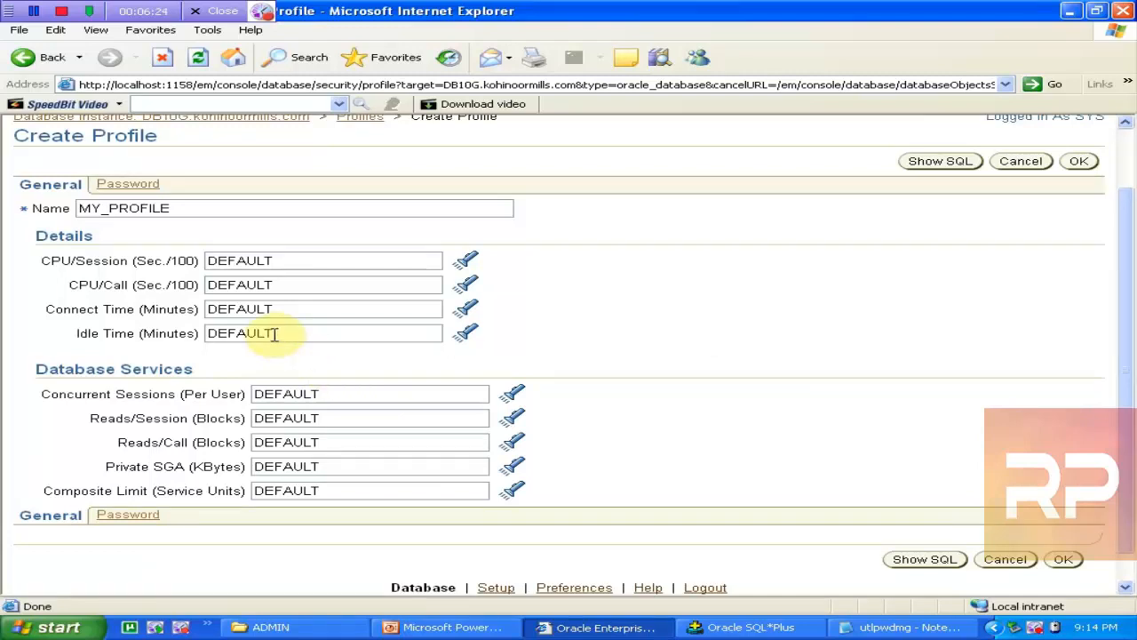
pyautogui.moveTo(304, 333); pyautogui.dragTo(176, 331)
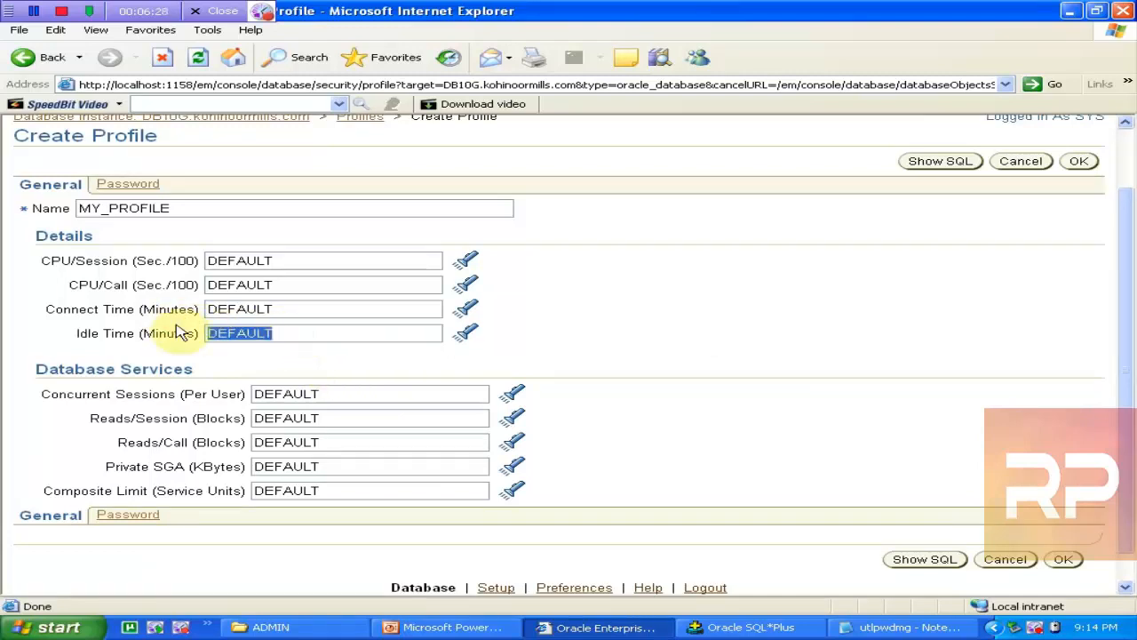
pyautogui.write('30')
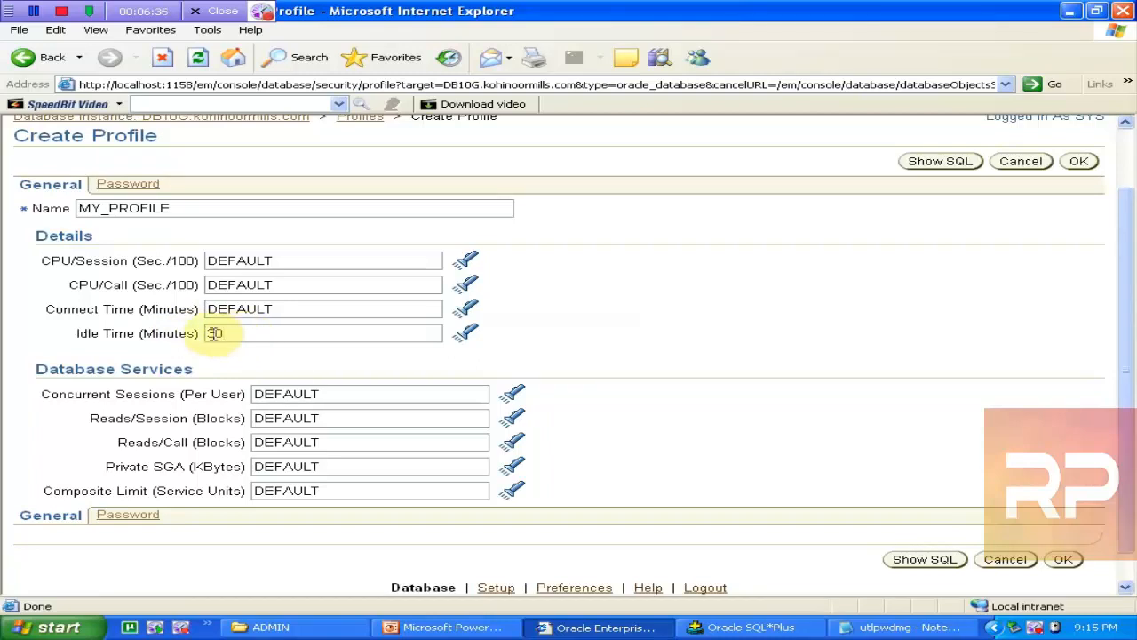
pyautogui.doubleClick(287, 308)
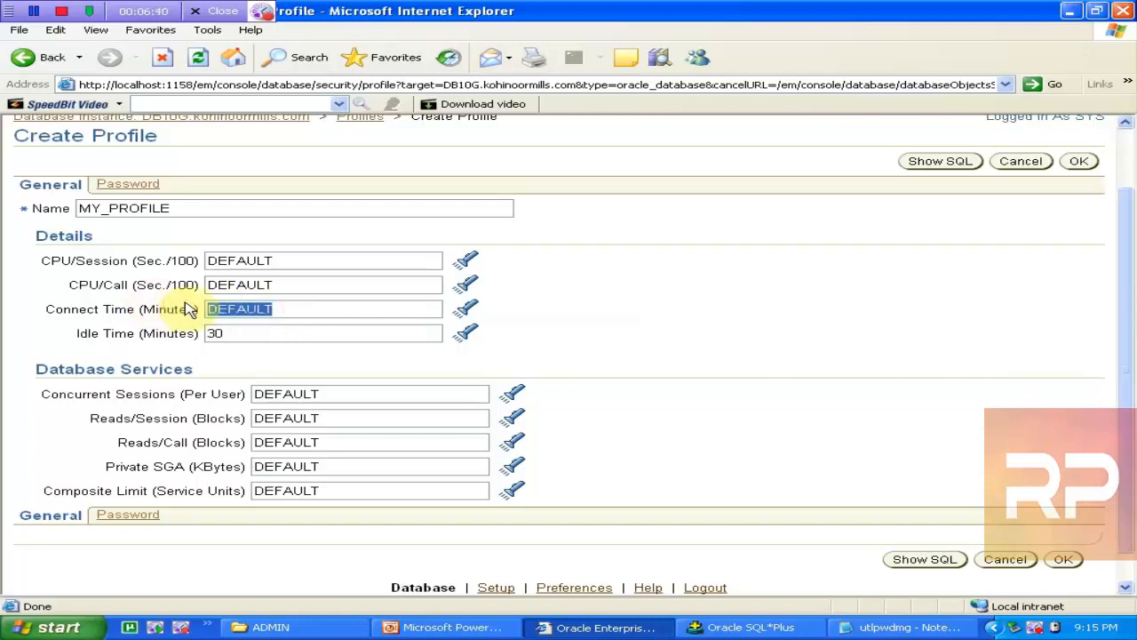
pyautogui.click(361, 416)
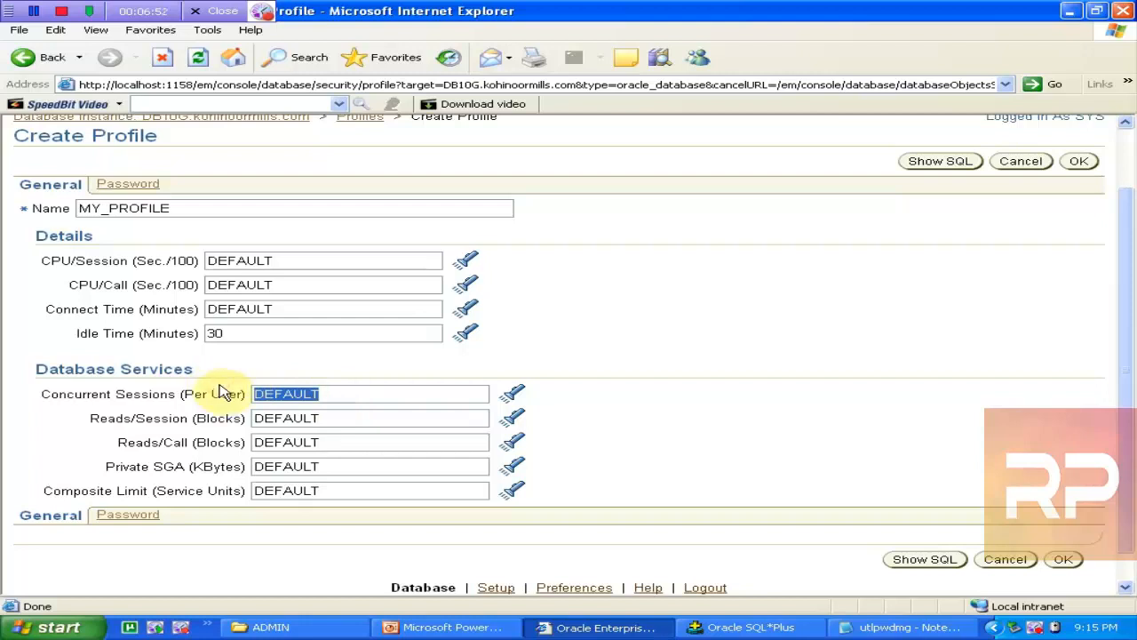
pyautogui.write('3')
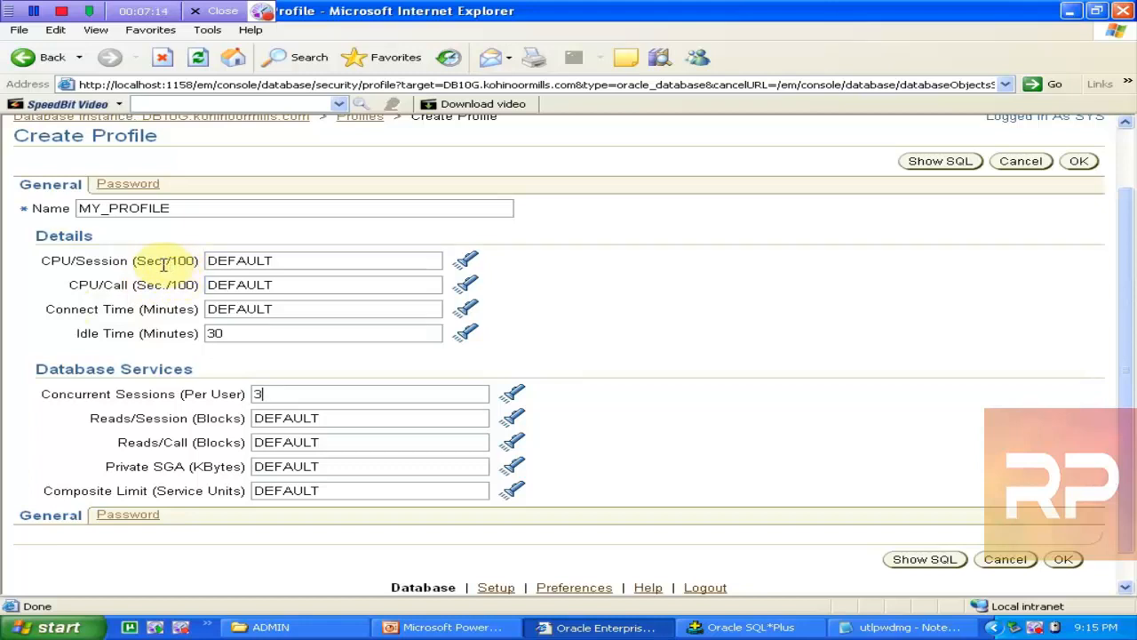
# Step: Leave CPU/Session and CPU/Call at DEFAULT and confirm Idle Time 30 and 3 sessions
pyautogui.click(291, 262)
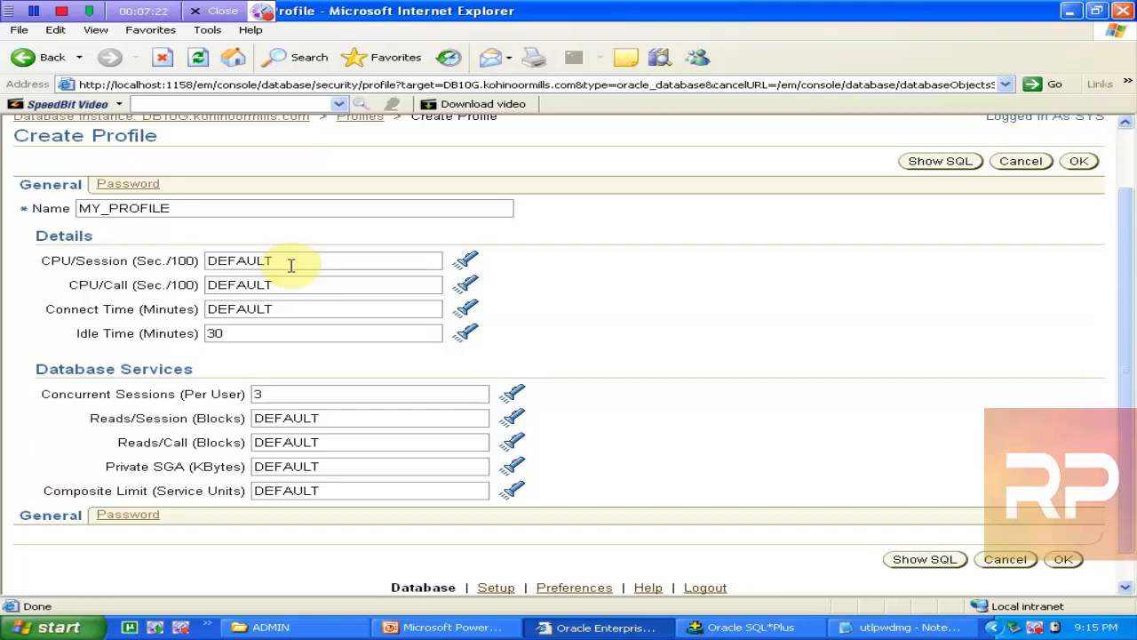
pyautogui.hotkey('shift', 'Home')
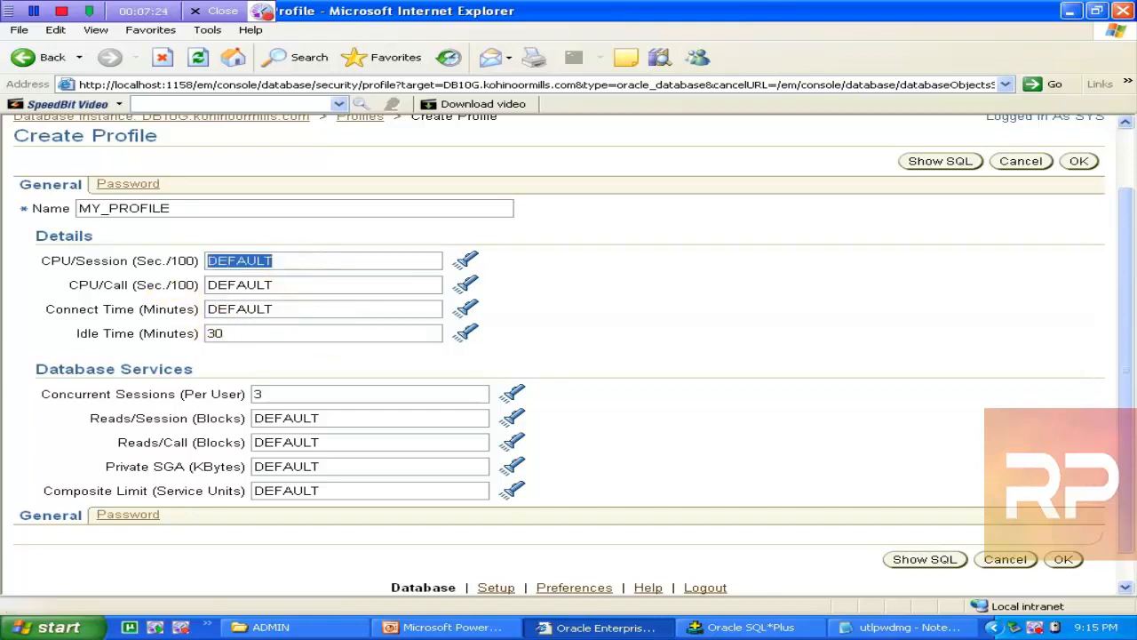
pyautogui.click(89, 260)
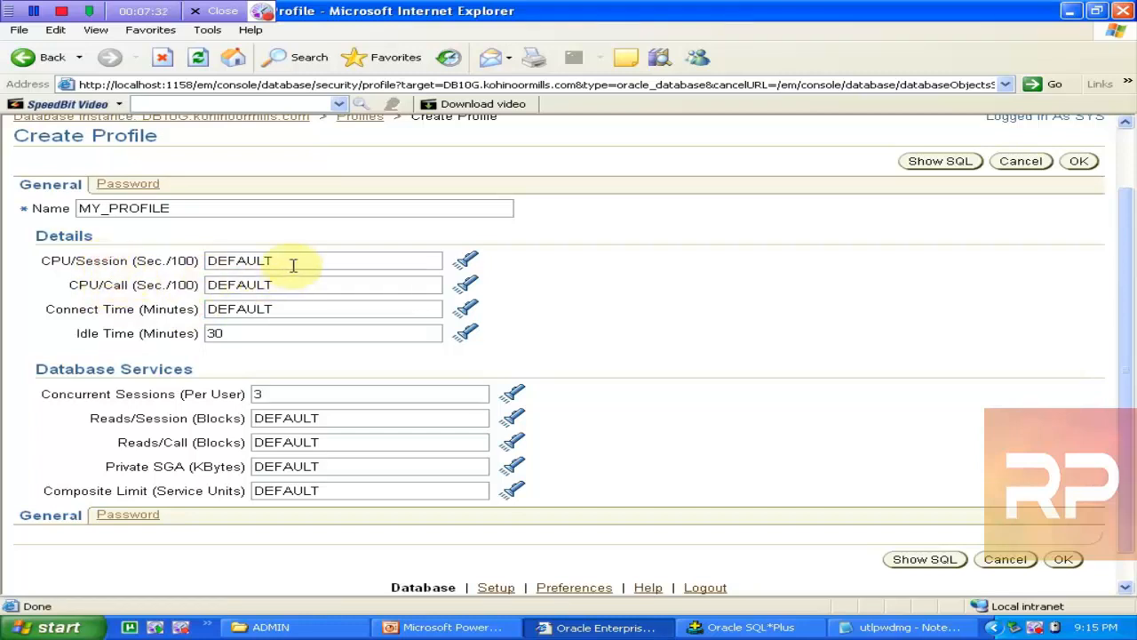
pyautogui.moveTo(293, 264); pyautogui.dragTo(207, 257)
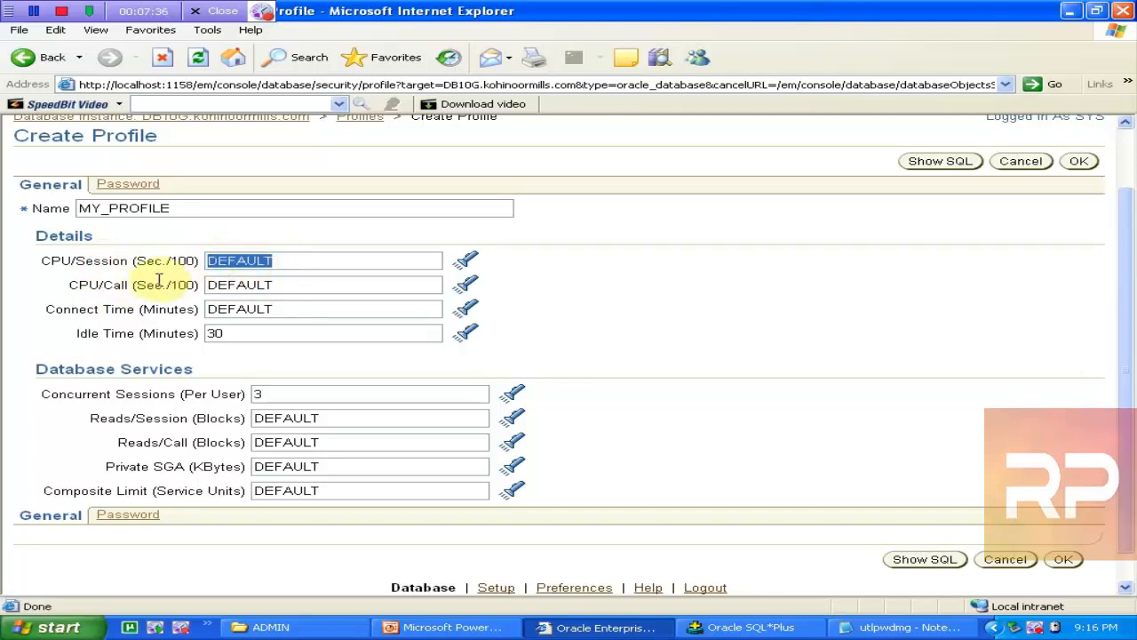
pyautogui.click(274, 287)
pyautogui.moveTo(274, 286); pyautogui.dragTo(216, 285)
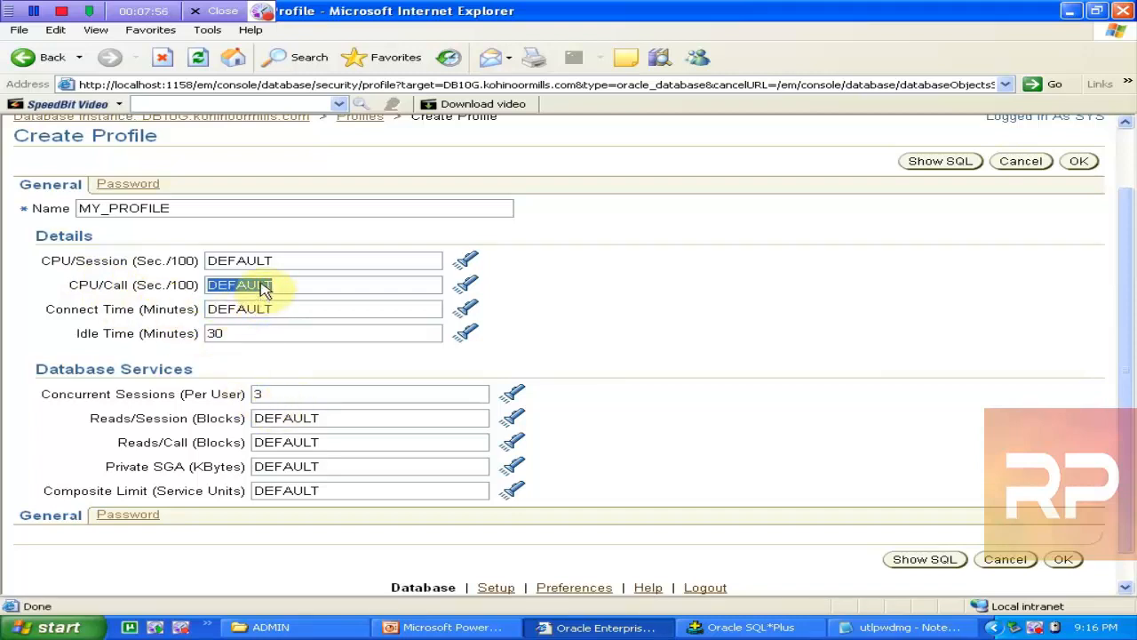
pyautogui.click(281, 259)
pyautogui.moveTo(281, 258); pyautogui.dragTo(190, 254)
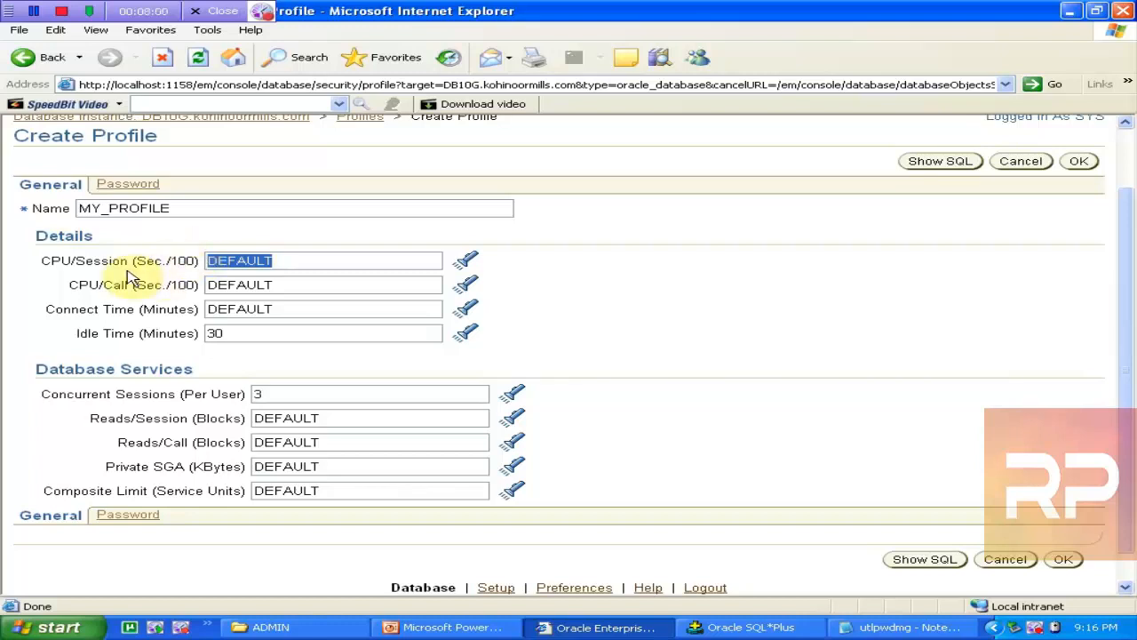
pyautogui.click(247, 281)
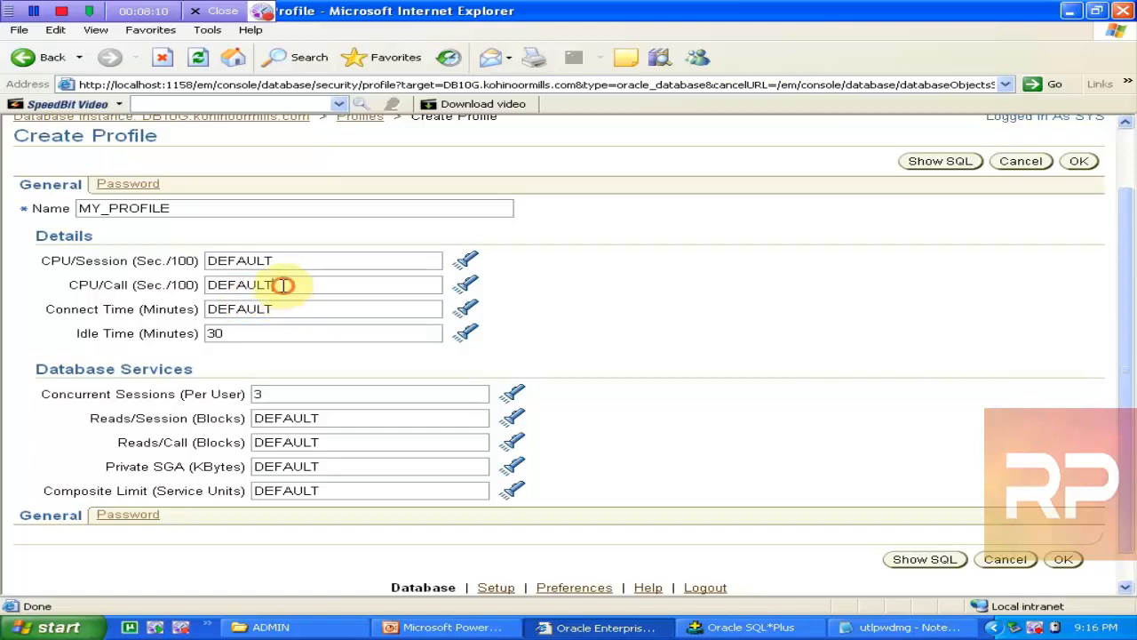
pyautogui.doubleClick(285, 285)
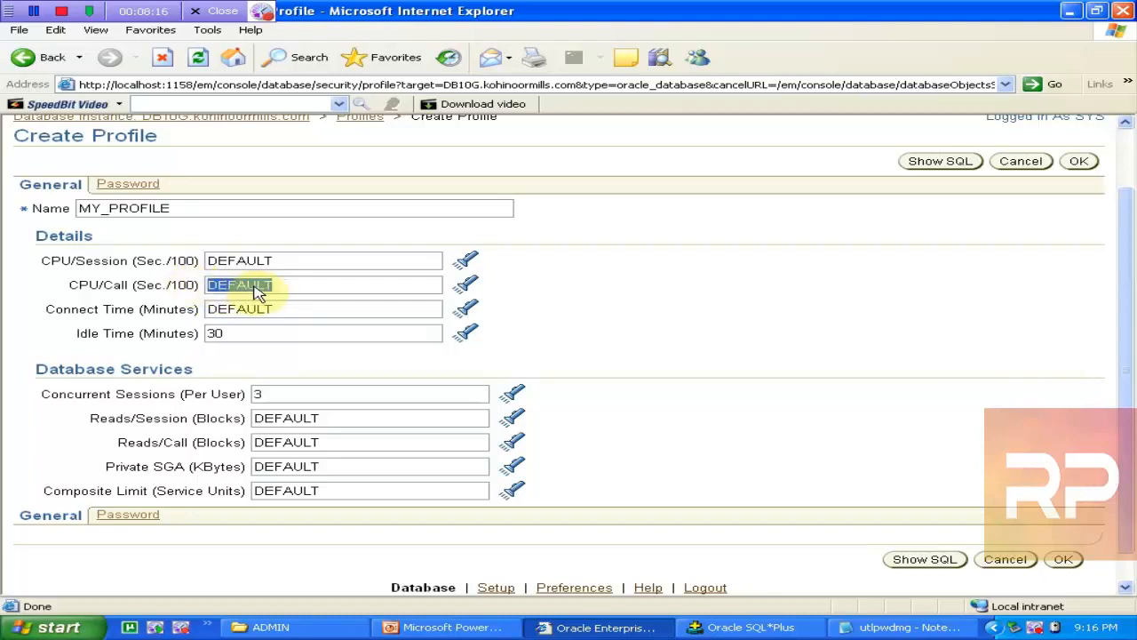
pyautogui.click(291, 308)
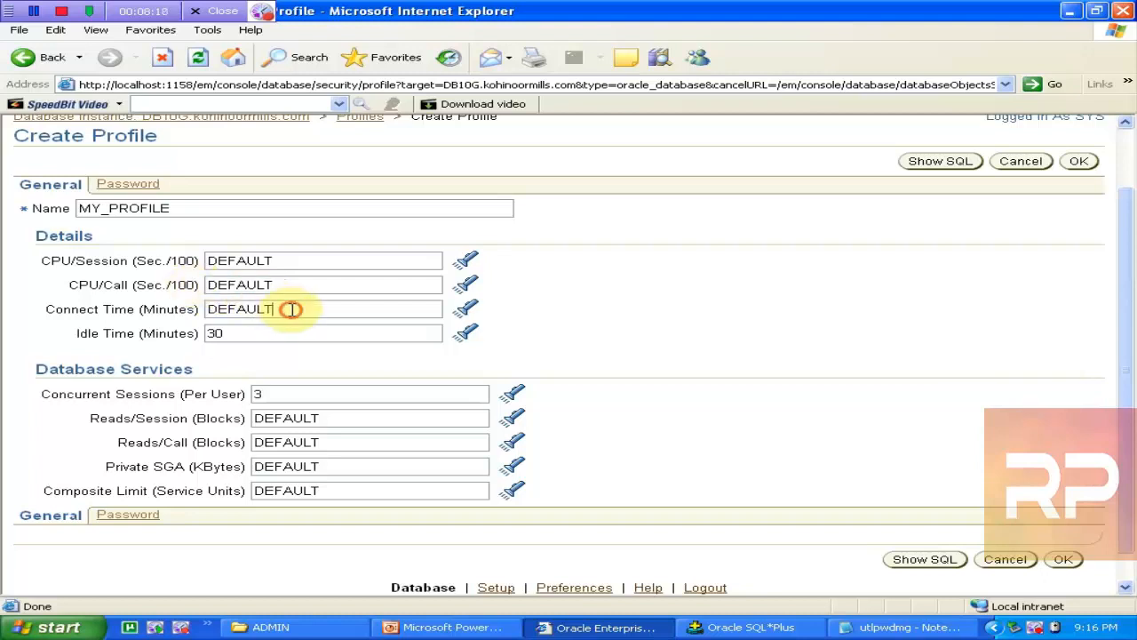
pyautogui.click(246, 337)
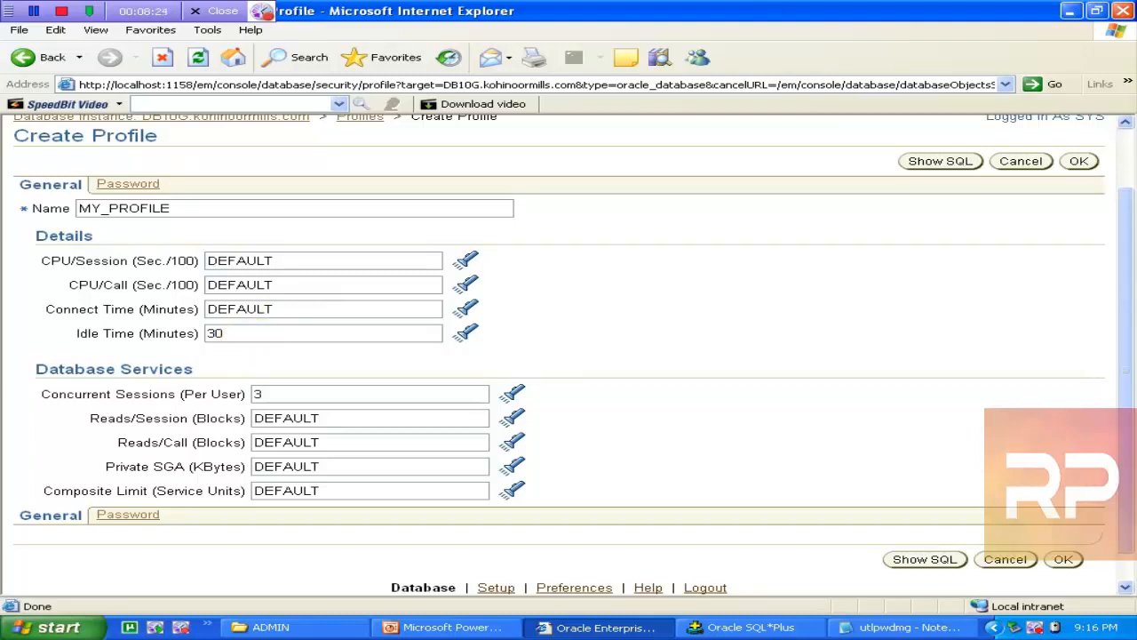
pyautogui.moveTo(285, 394); pyautogui.dragTo(223, 389)
# Step: Preview the CREATE PROFILE SQL, checking the SESSIONS_PER_USER 3 and PASSWORD_LOCK_TIME 2/24 lines, then return
pyautogui.click(924, 559)
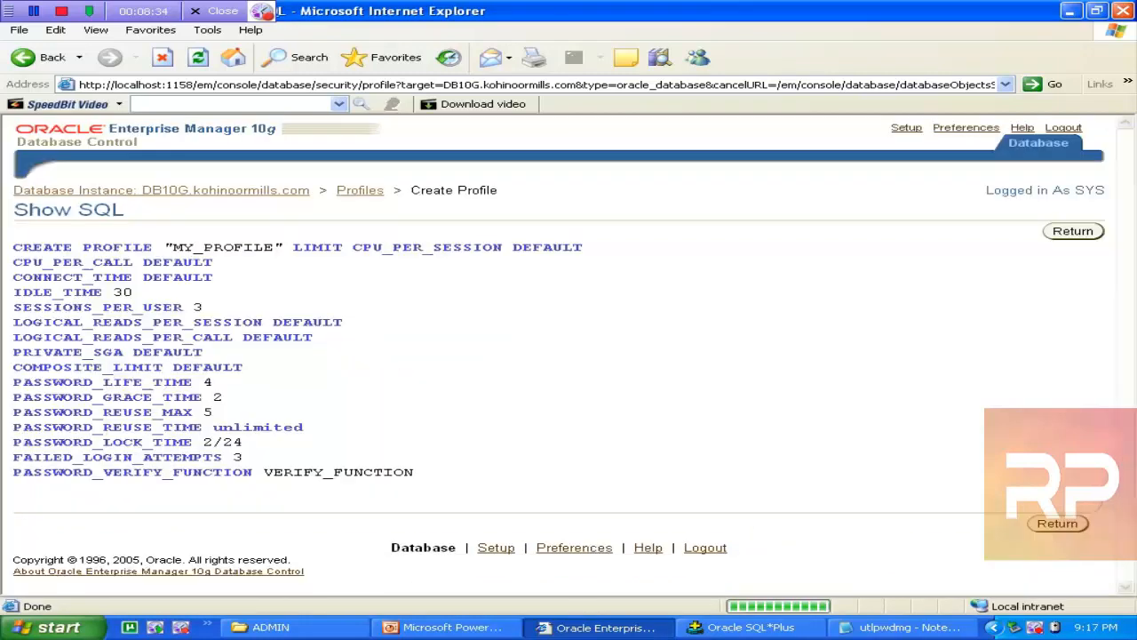
pyautogui.moveTo(449, 480); pyautogui.dragTo(4, 242)
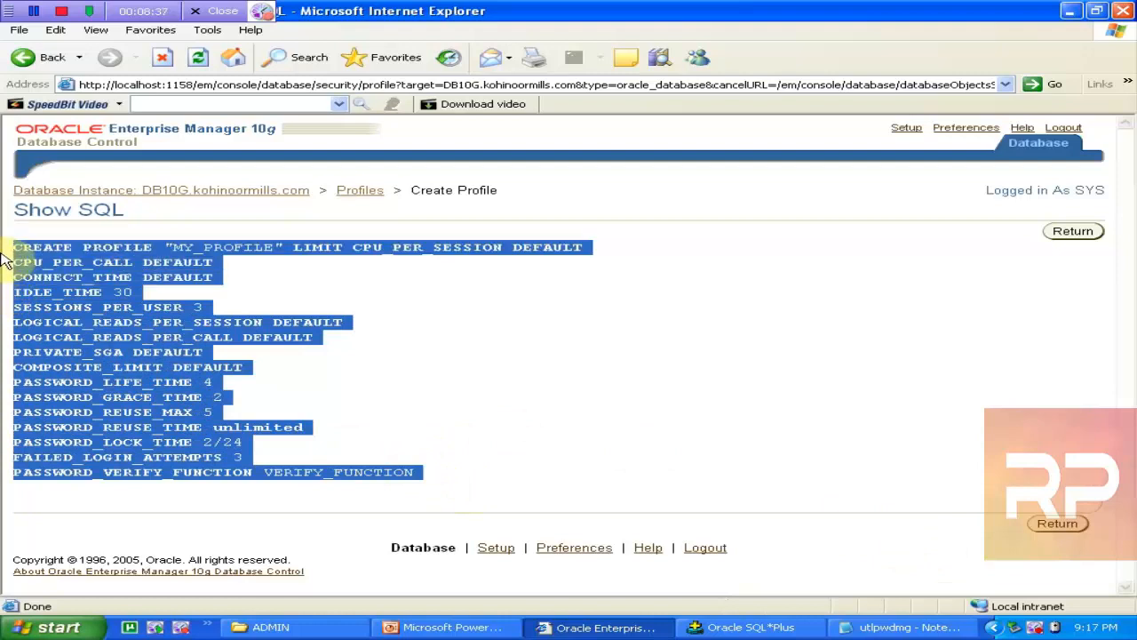
pyautogui.click(458, 382)
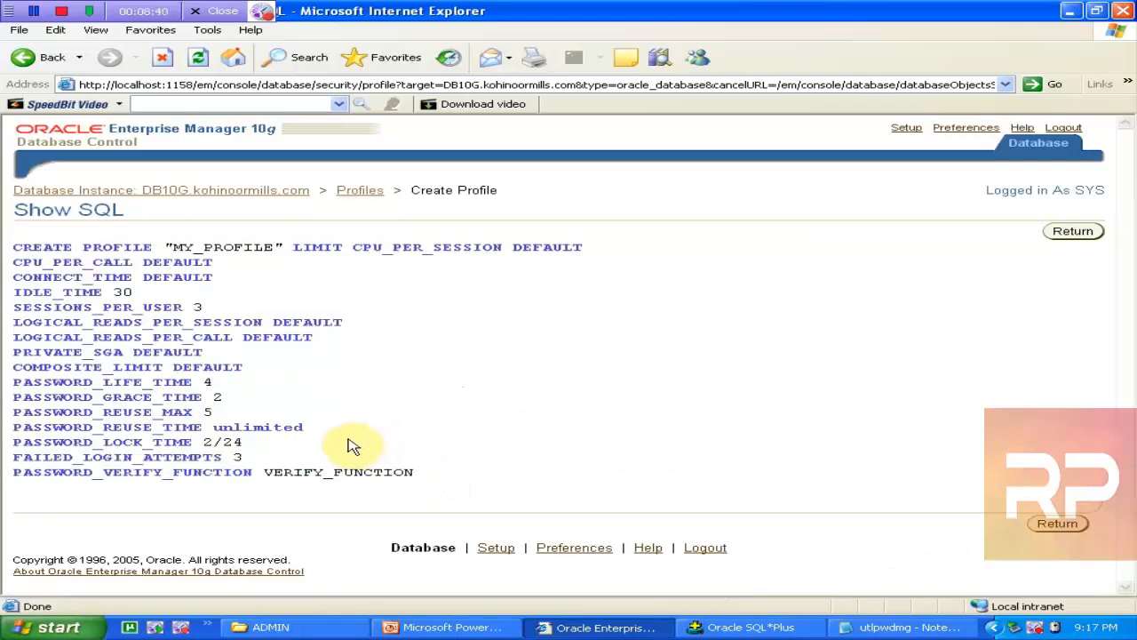
pyautogui.moveTo(222, 358); pyautogui.dragTo(158, 319)
pyautogui.moveTo(498, 431); pyautogui.dragTo(508, 444)
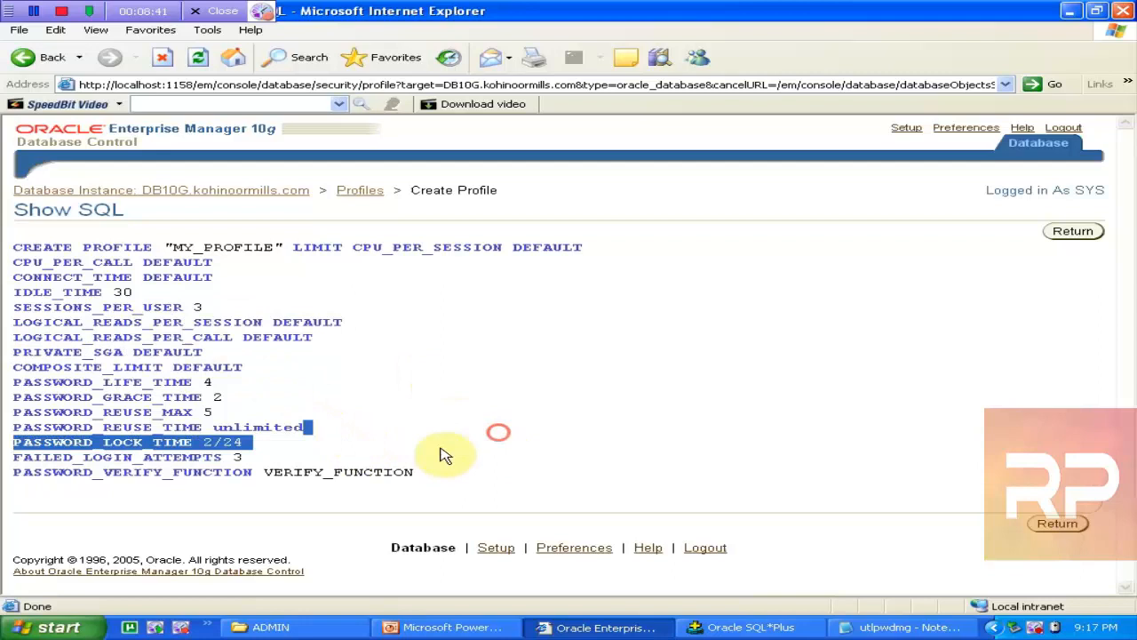
pyautogui.click(4, 292)
pyautogui.moveTo(46, 308); pyautogui.dragTo(193, 323)
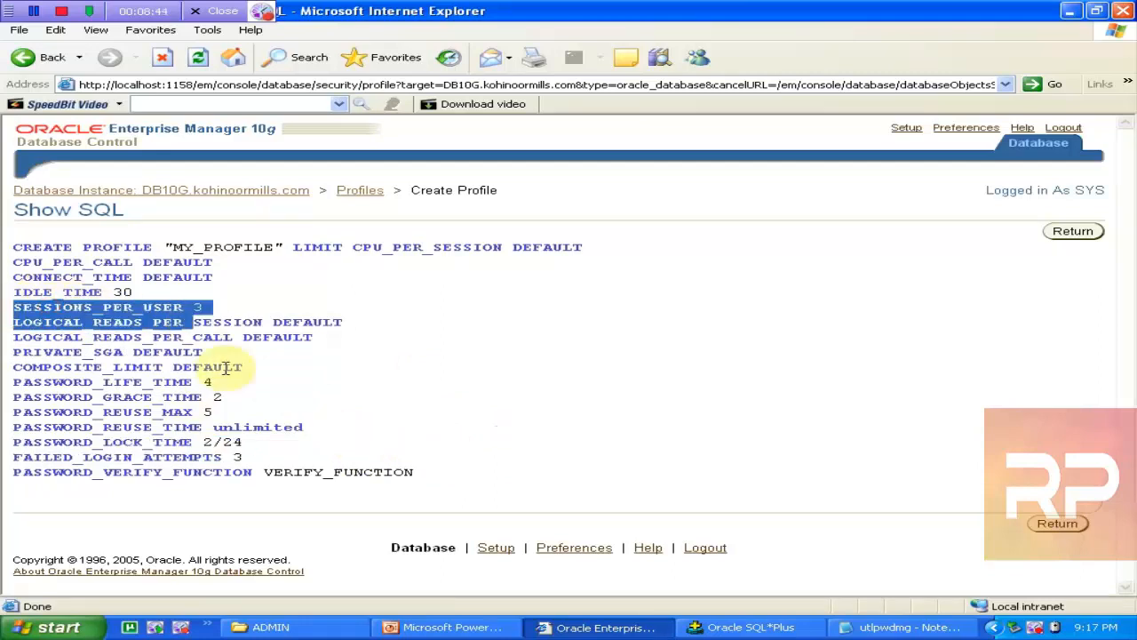
pyautogui.click(285, 445)
pyautogui.moveTo(465, 484); pyautogui.dragTo(29, 247)
pyautogui.click(1057, 525)
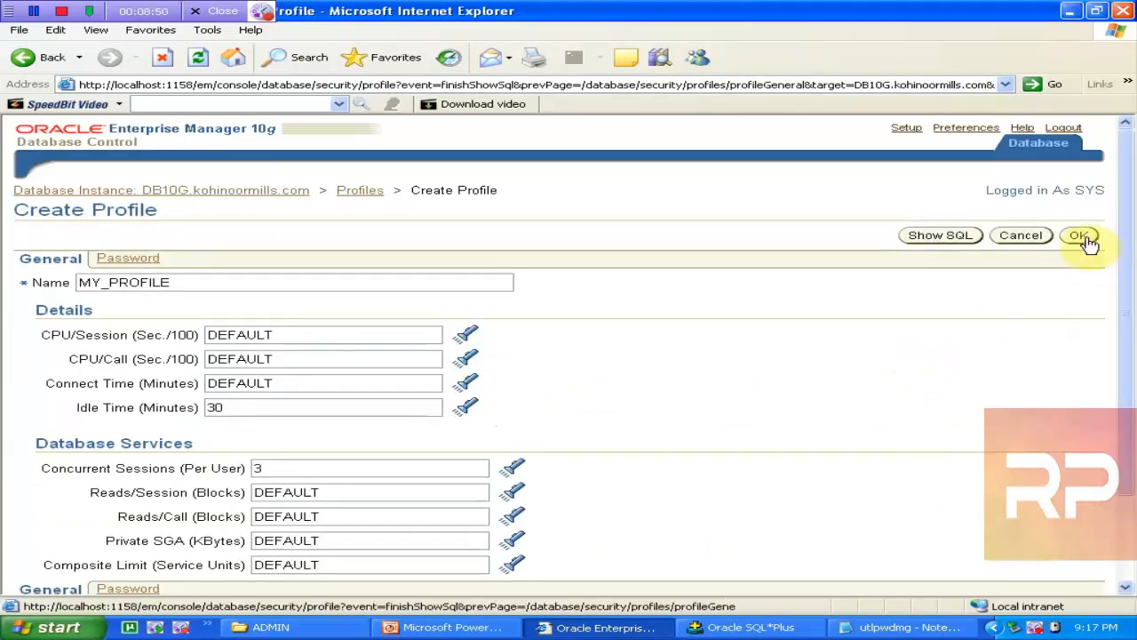
# Step: Create MY_PROFILE and open its saved details page
pyautogui.click(1078, 235)
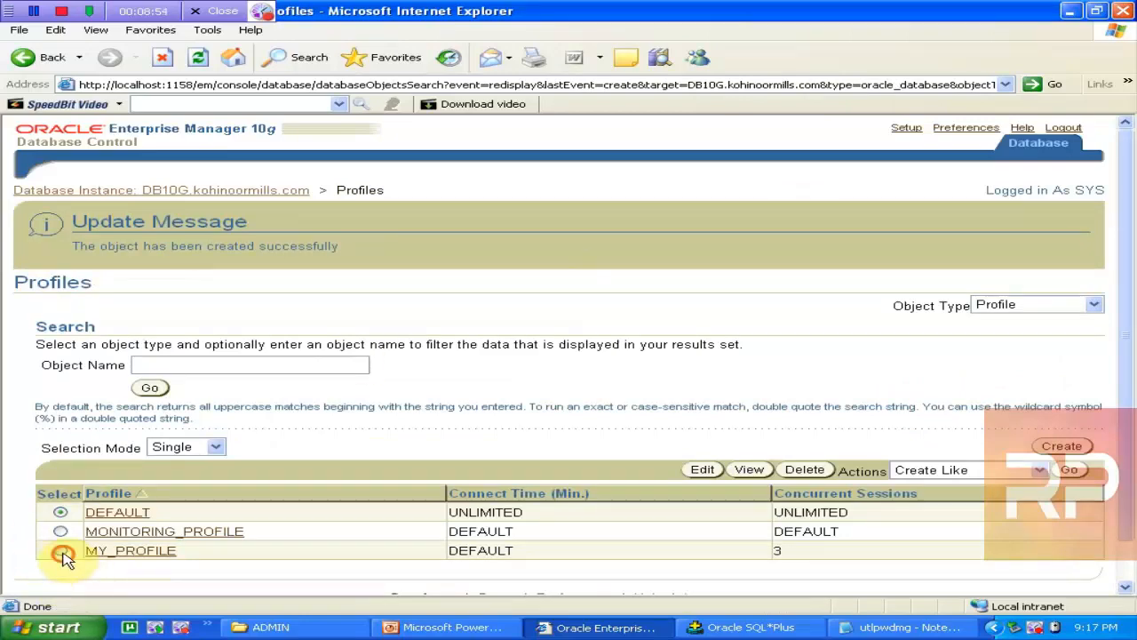
pyautogui.click(131, 550)
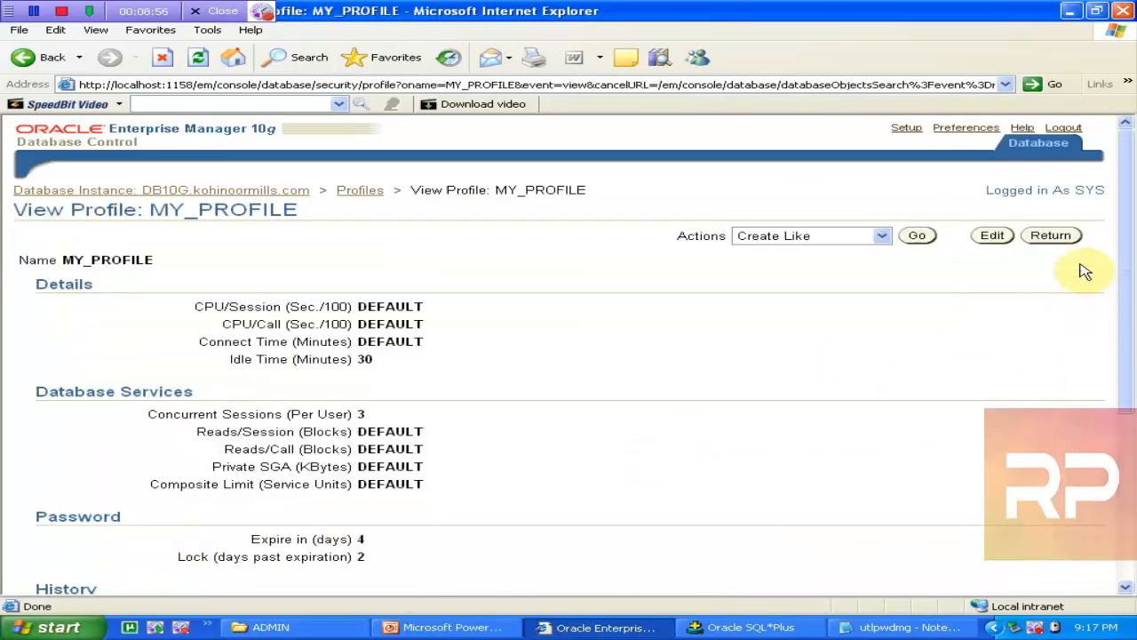
pyautogui.moveTo(1121, 244); pyautogui.dragTo(1132, 400)
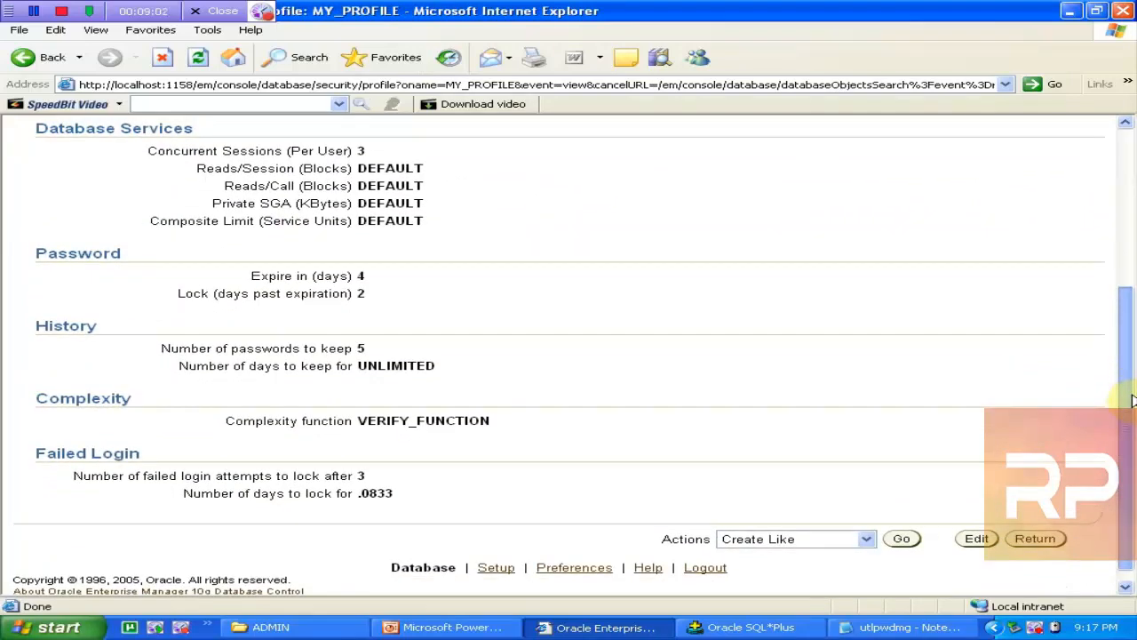
pyautogui.moveTo(1132, 400); pyautogui.dragTo(1123, 326)
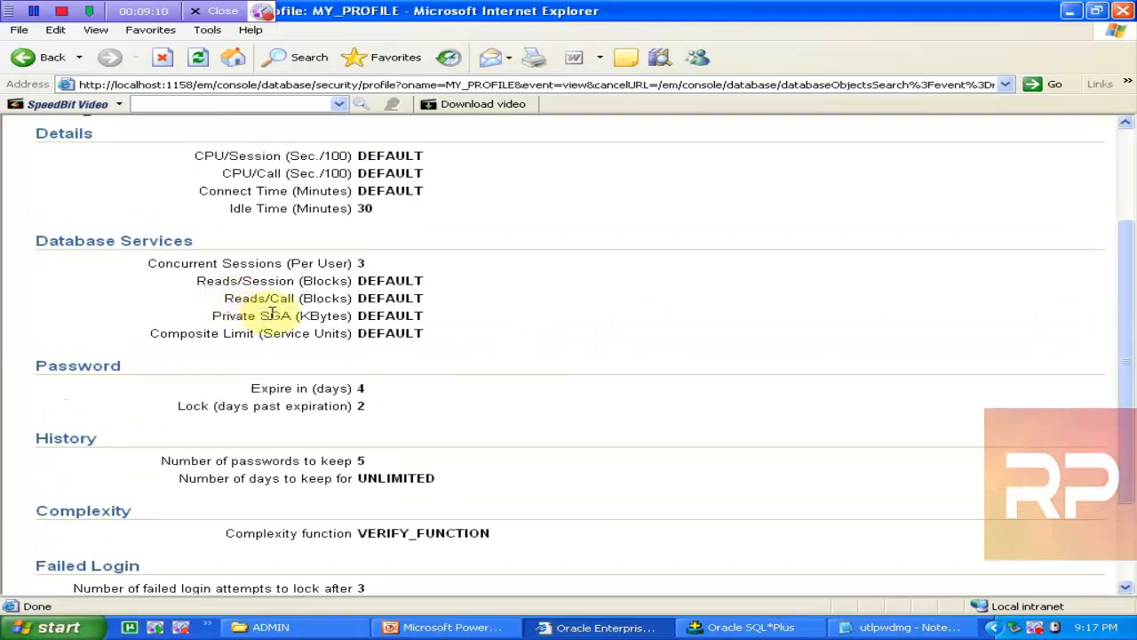
# Step: Check the Reads/Session, Reads/Call and Private SGA limits, then return to the Profiles list
pyautogui.moveTo(182, 279); pyautogui.dragTo(425, 298)
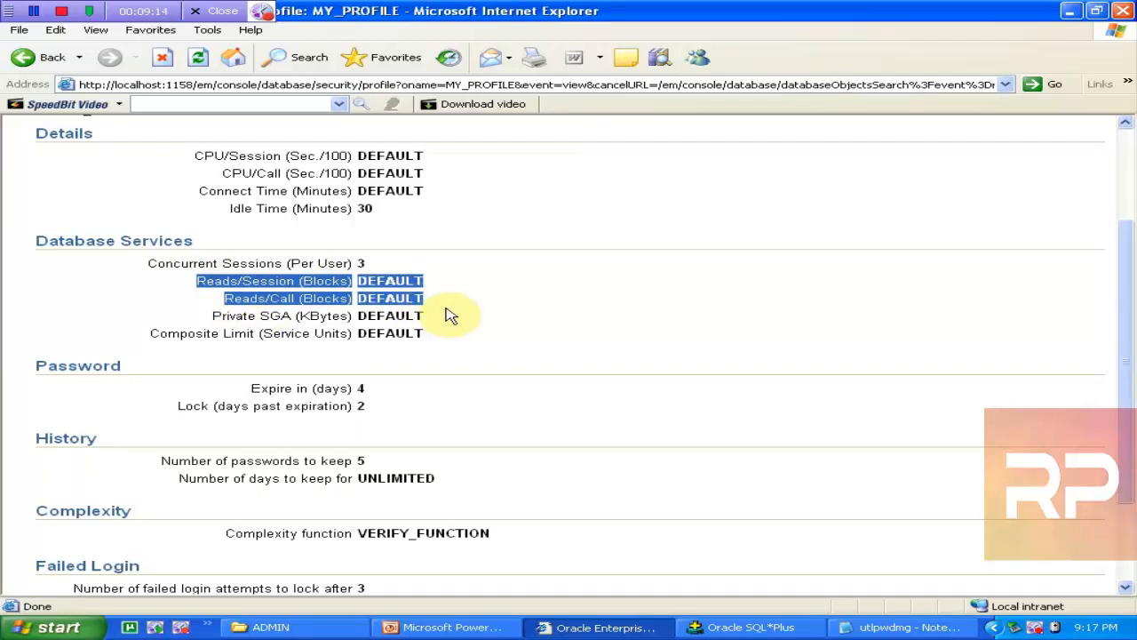
pyautogui.click(418, 322)
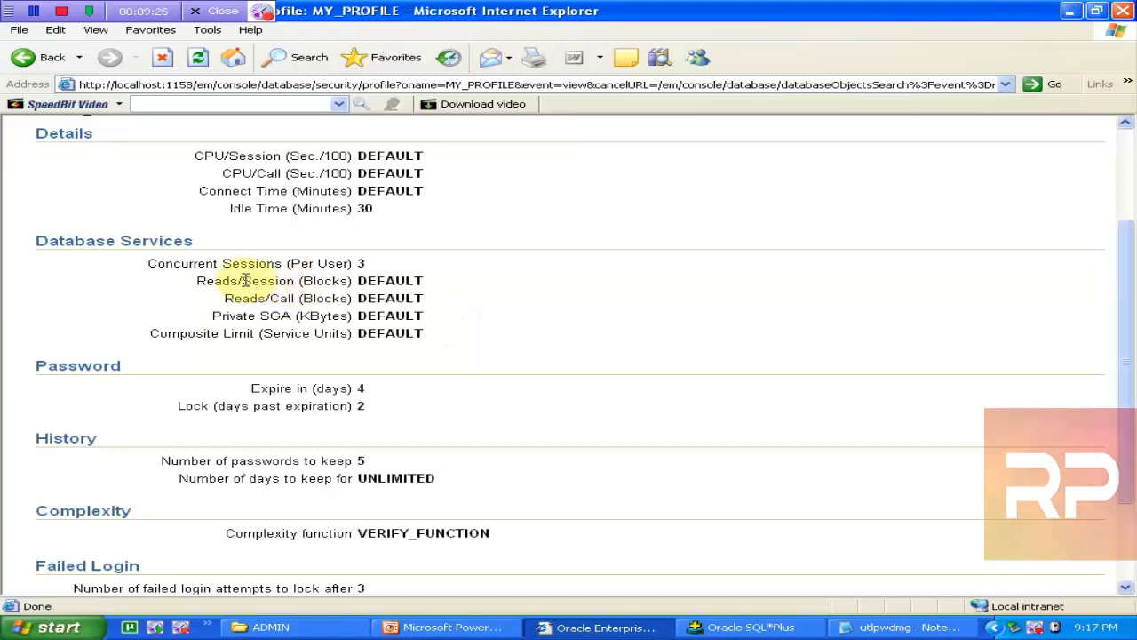
pyautogui.moveTo(197, 281); pyautogui.dragTo(354, 282)
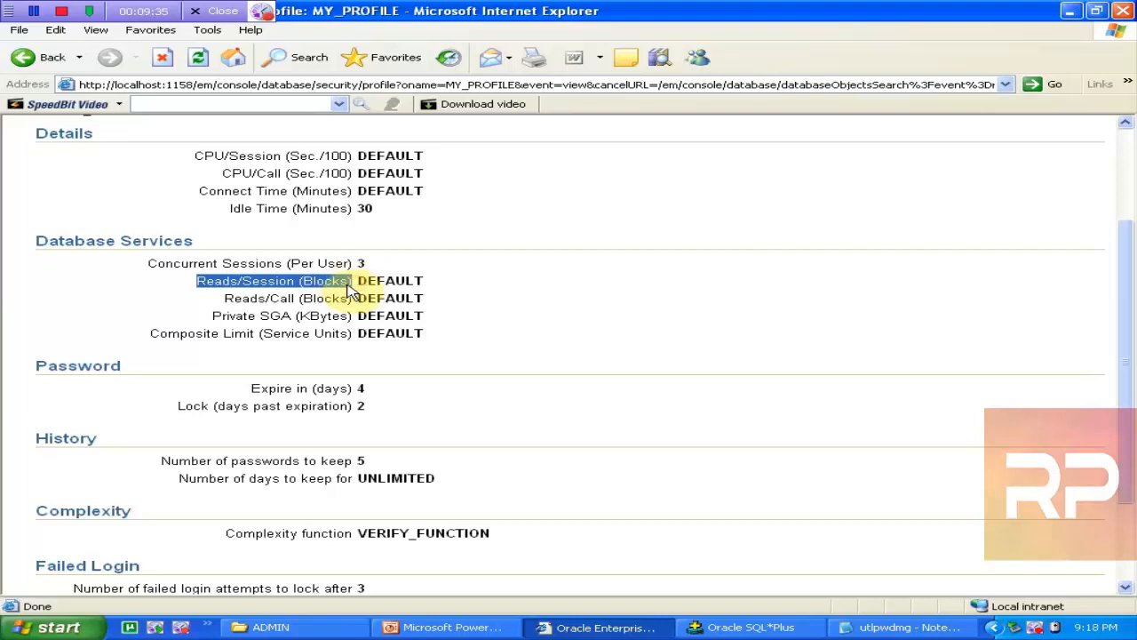
pyautogui.moveTo(224, 298); pyautogui.dragTo(351, 301)
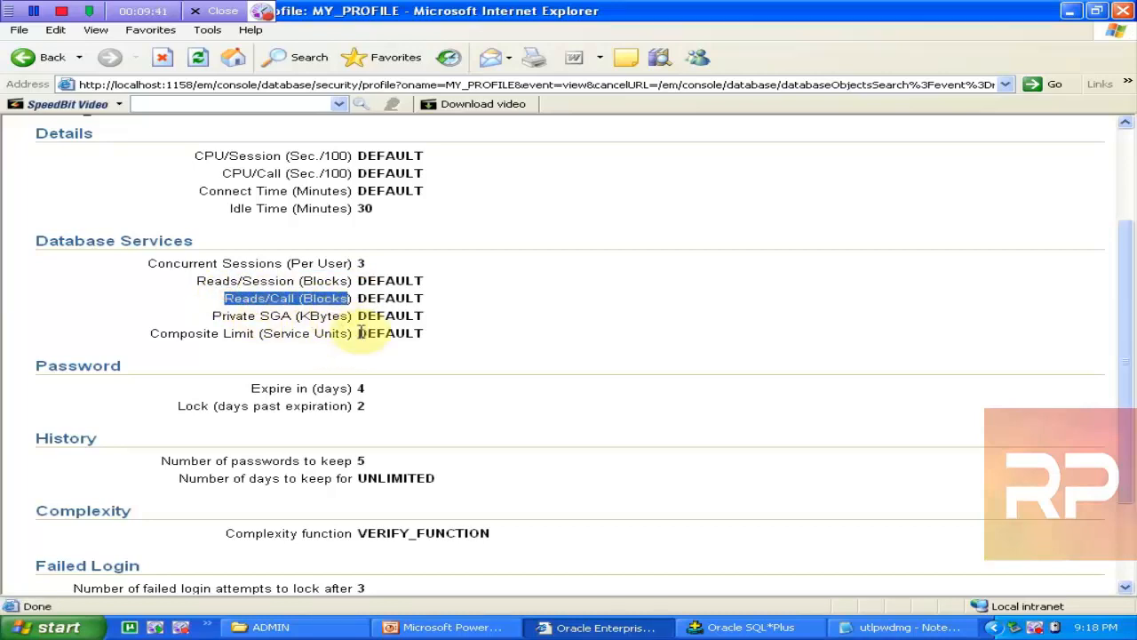
pyautogui.click(193, 323)
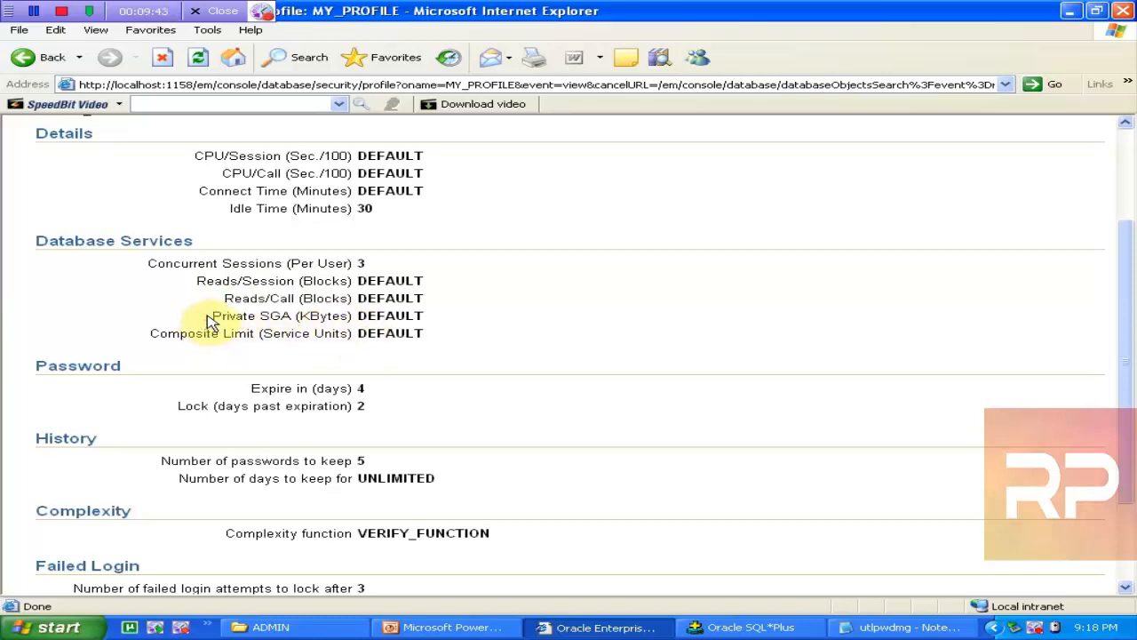
pyautogui.moveTo(214, 321); pyautogui.dragTo(355, 318)
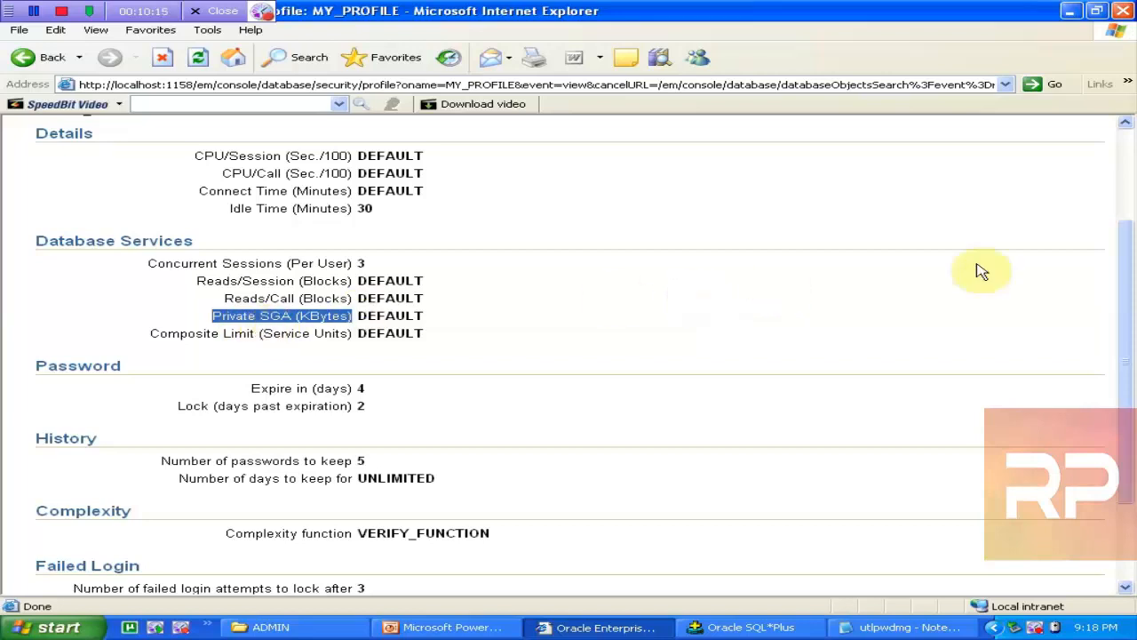
pyautogui.click(1124, 200)
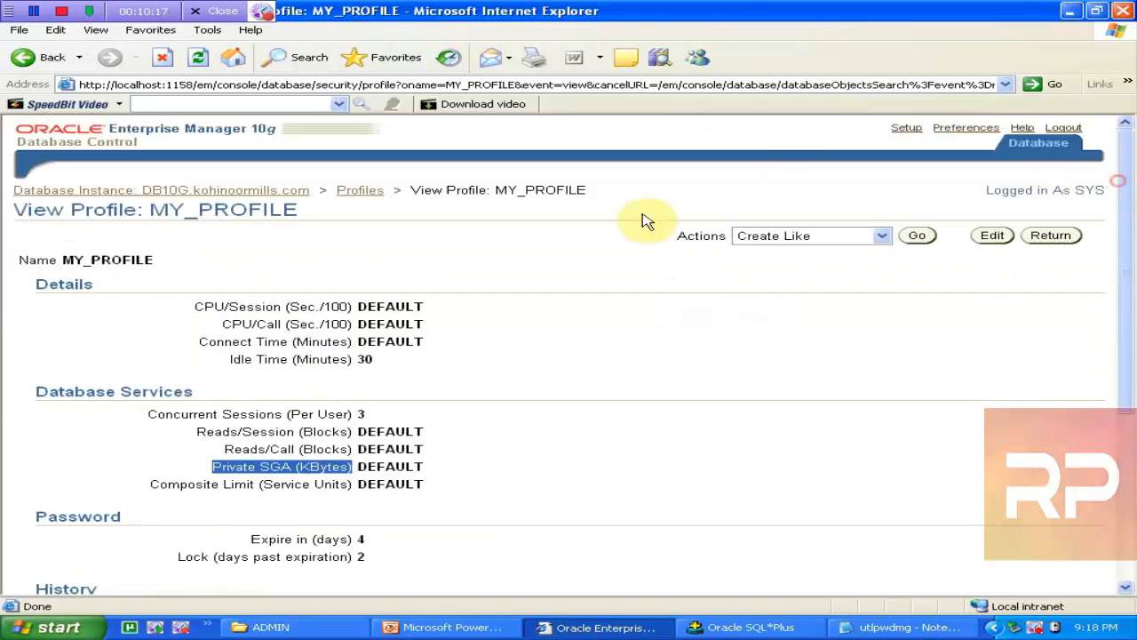
pyautogui.click(359, 190)
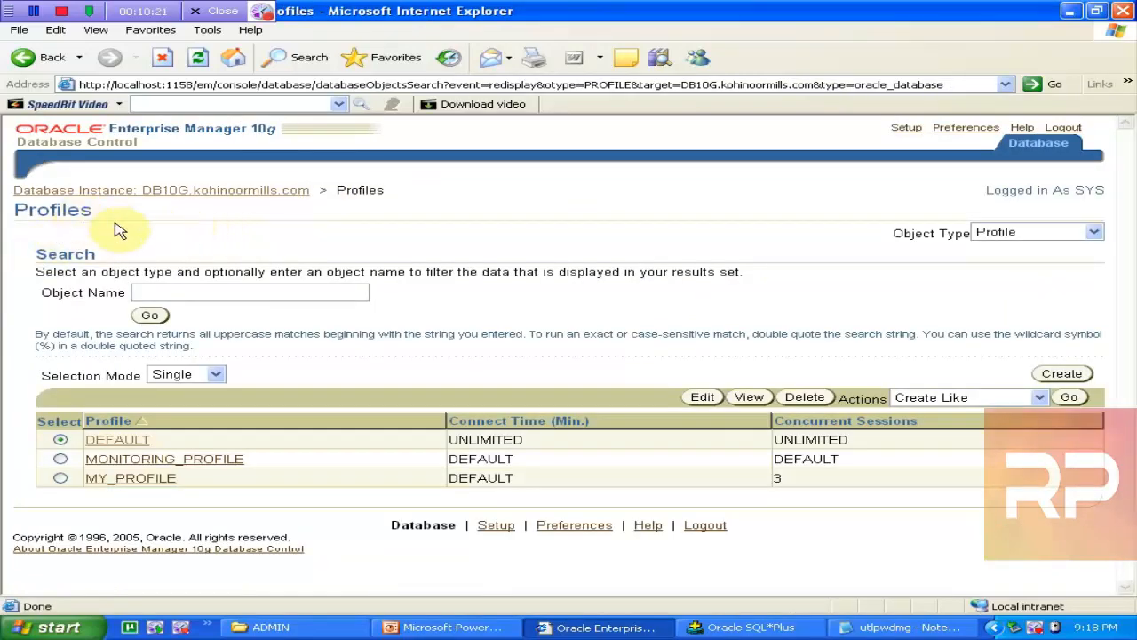
# Step: Search the database Users list by name and open the matching account (not PUBLIC) for editing
pyautogui.click(125, 192)
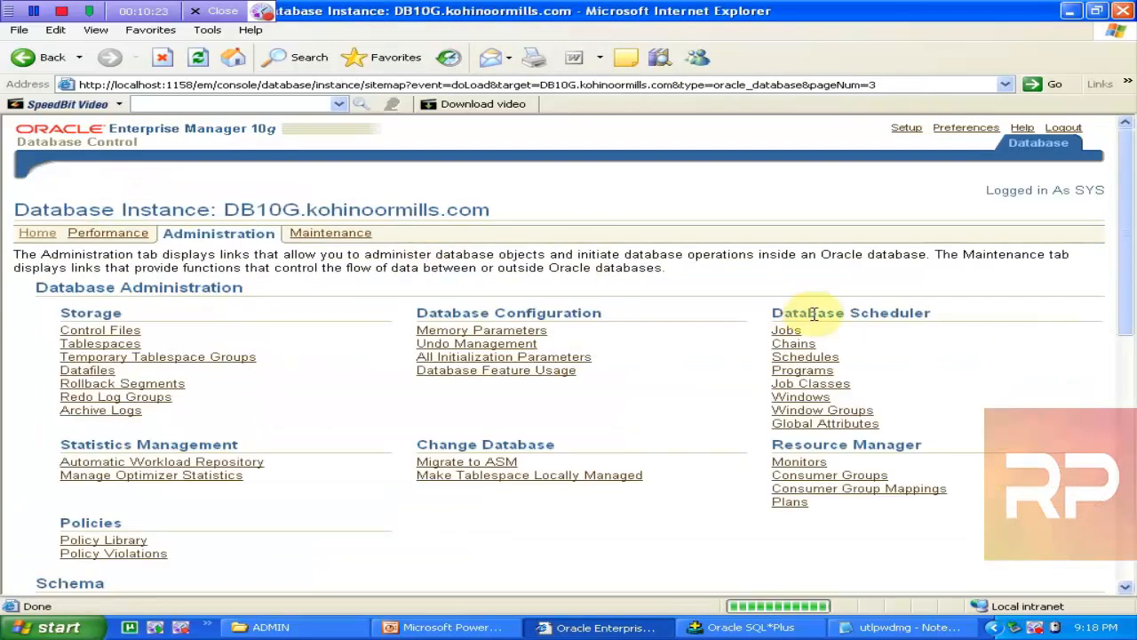
pyautogui.moveTo(1118, 276); pyautogui.dragTo(1127, 417)
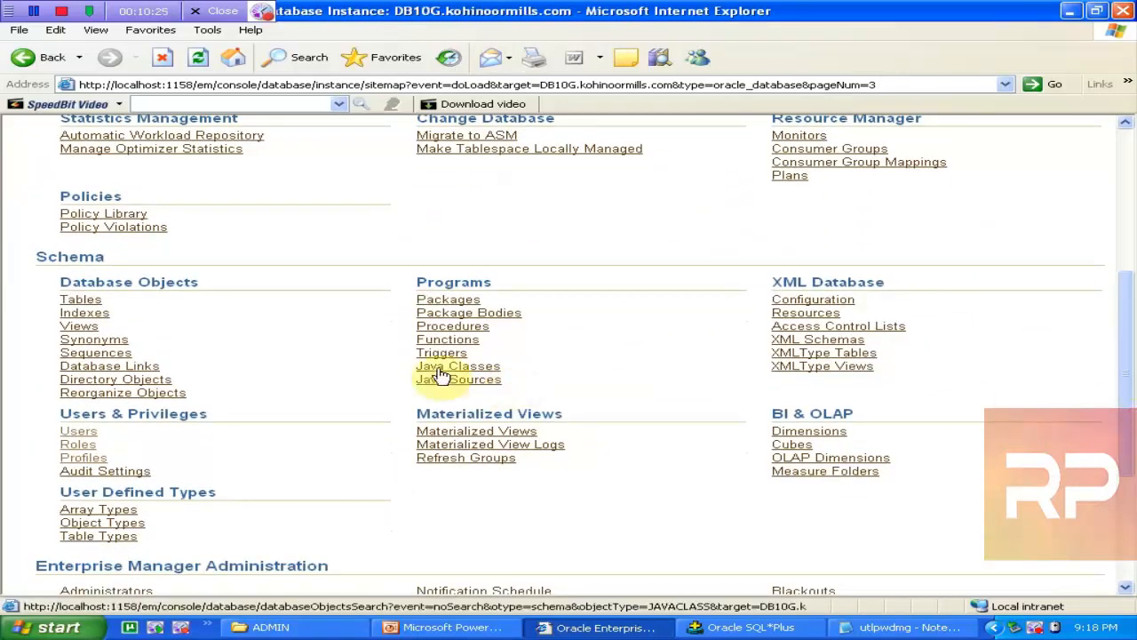
pyautogui.click(79, 431)
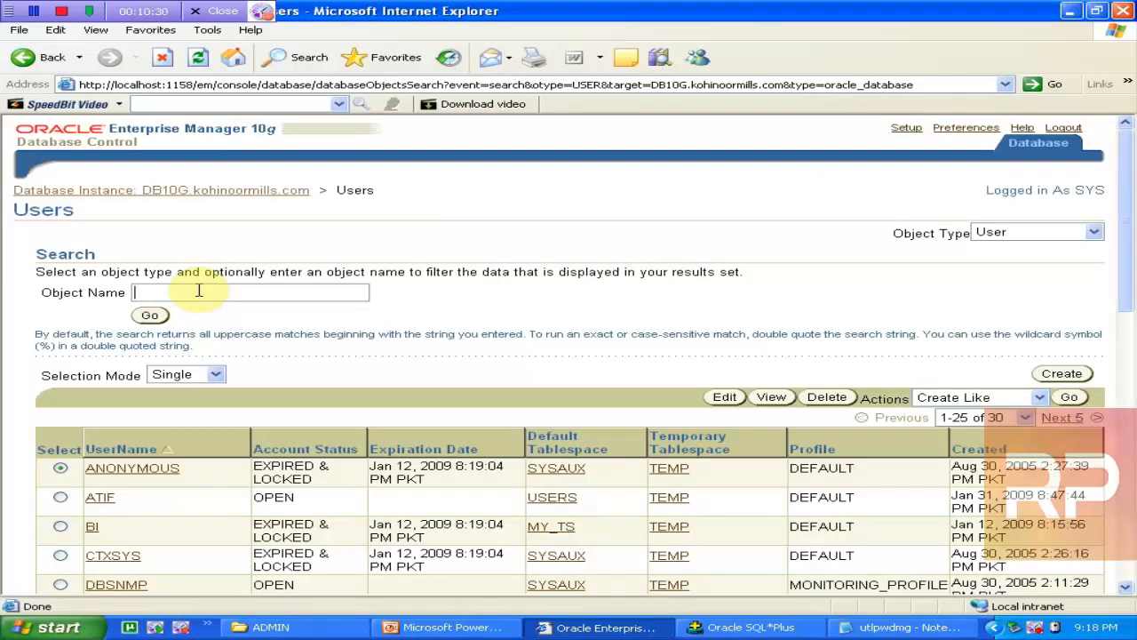
pyautogui.click(149, 316)
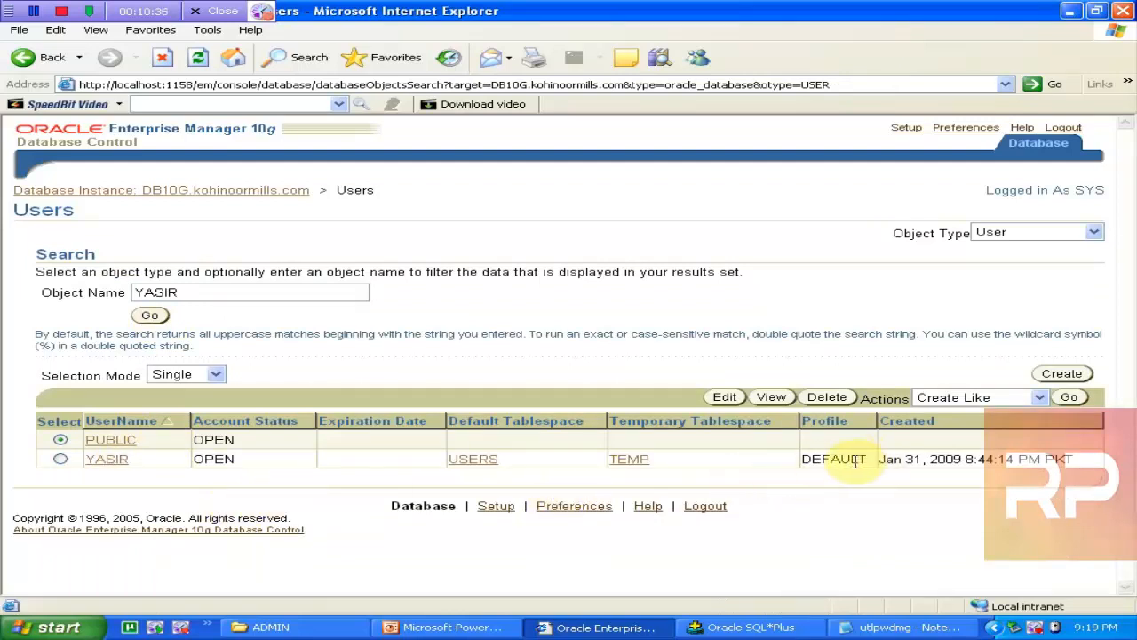
pyautogui.click(60, 458)
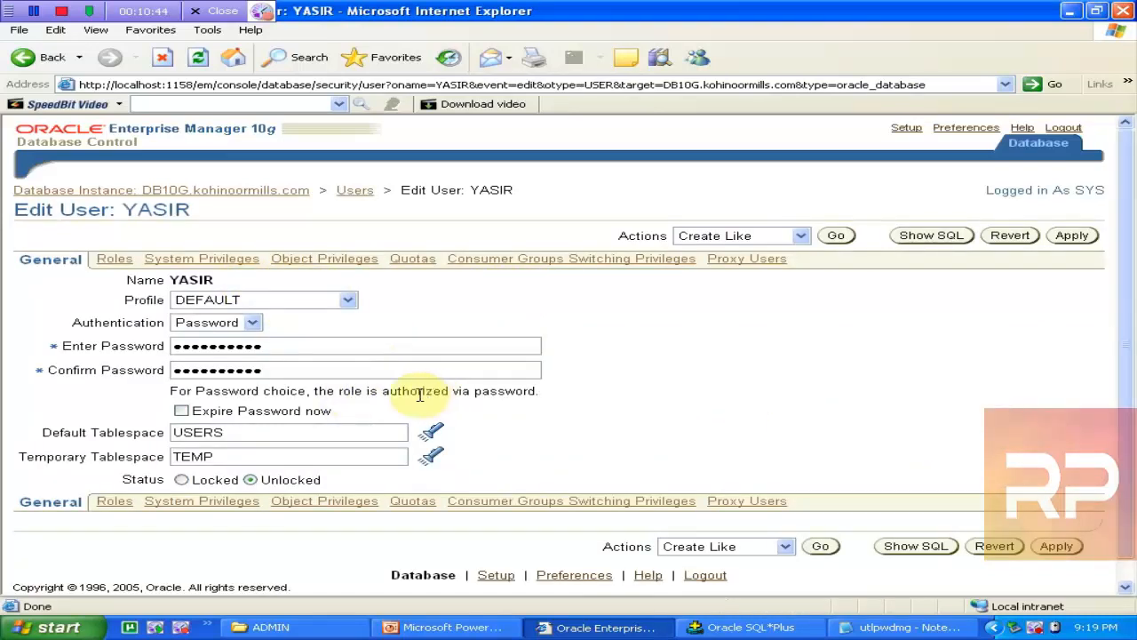
# Step: Select MY_PROFILE as the user's profile and preview the generated ALTER USER statement
pyautogui.click(227, 302)
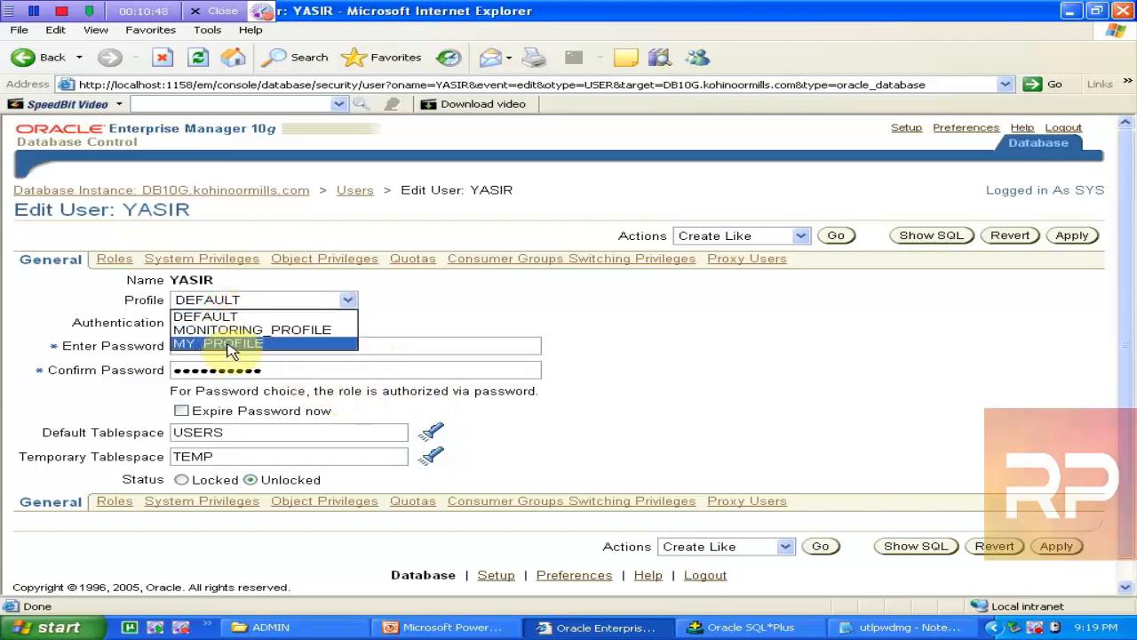
pyautogui.click(231, 344)
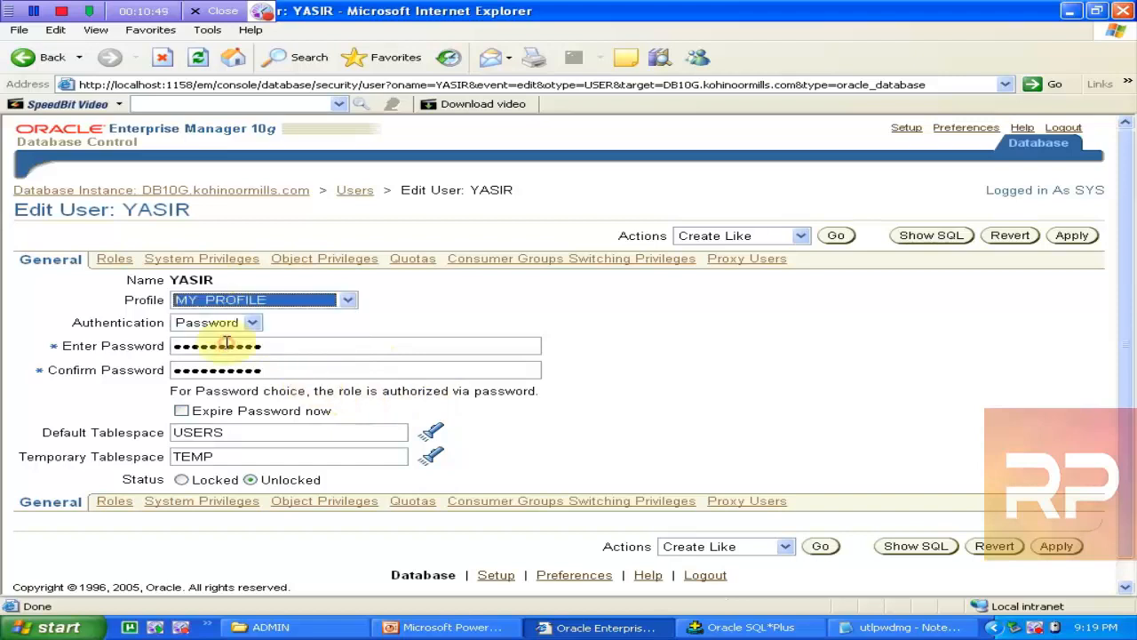
pyautogui.click(924, 238)
pyautogui.moveTo(447, 248); pyautogui.dragTo(35, 247)
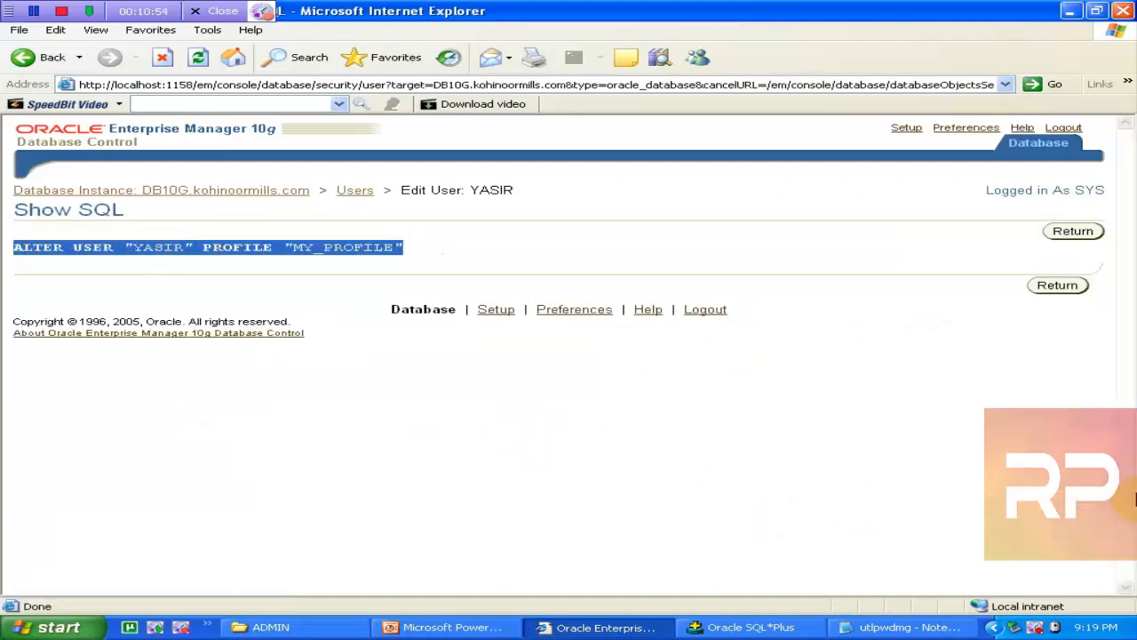
pyautogui.click(1059, 286)
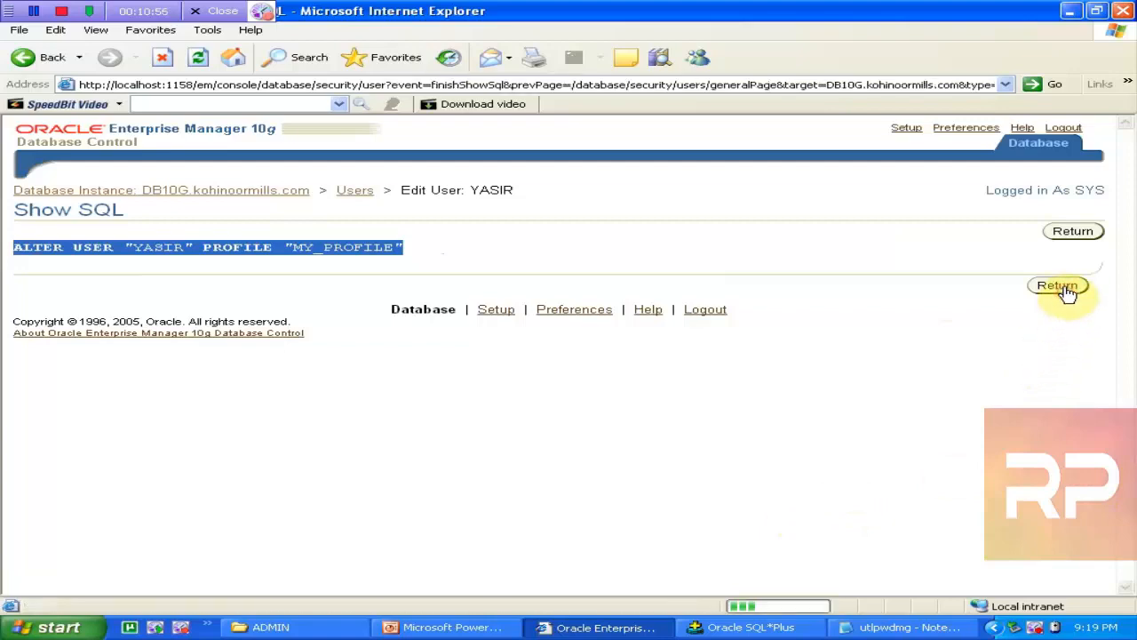
# Step: Apply the profile change and confirm the Users list now shows MY_PROFILE
pyautogui.click(1072, 236)
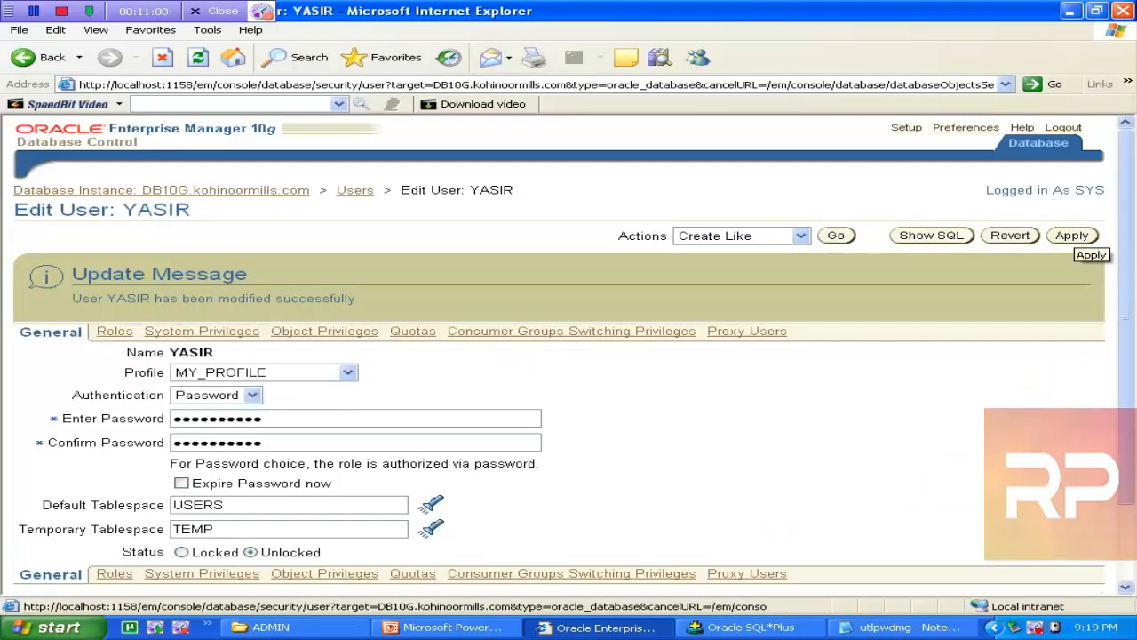
pyautogui.click(360, 190)
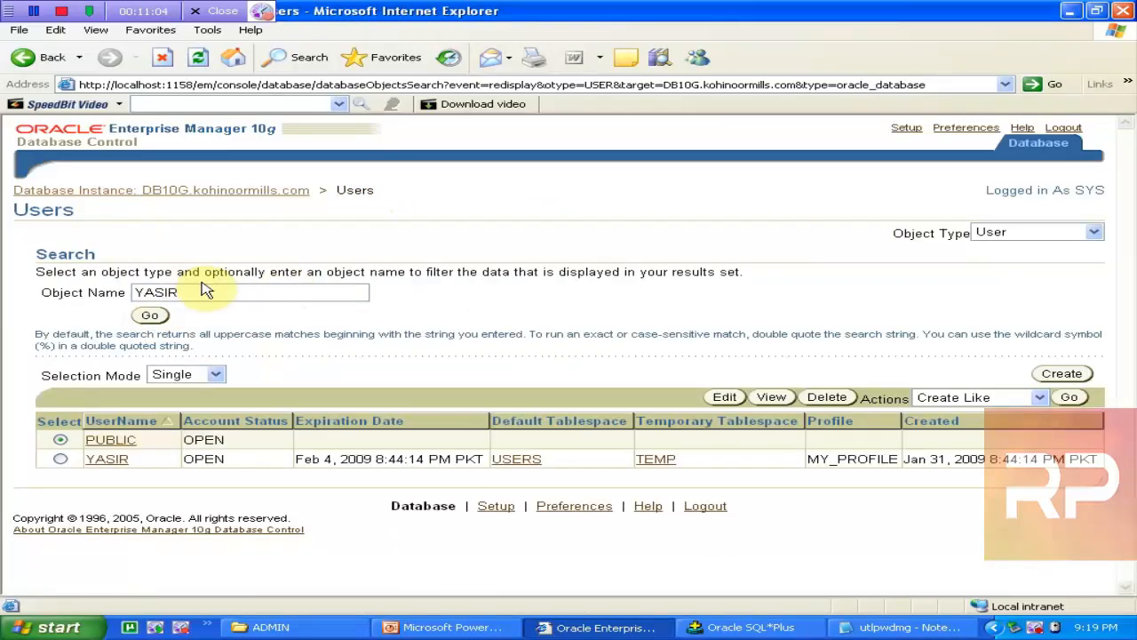
pyautogui.click(149, 315)
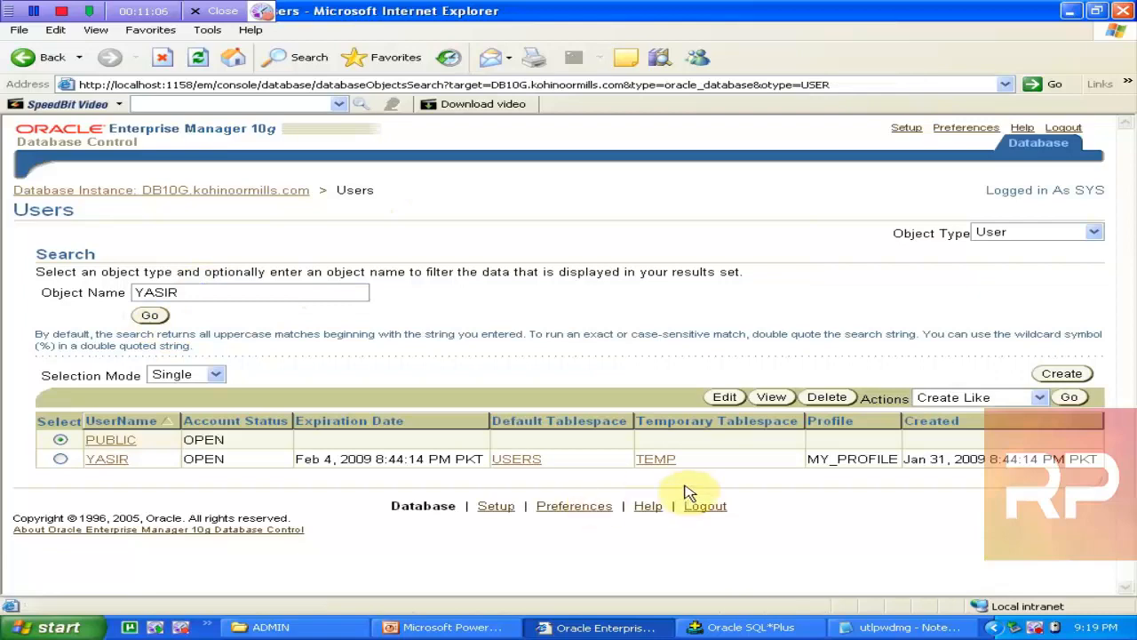